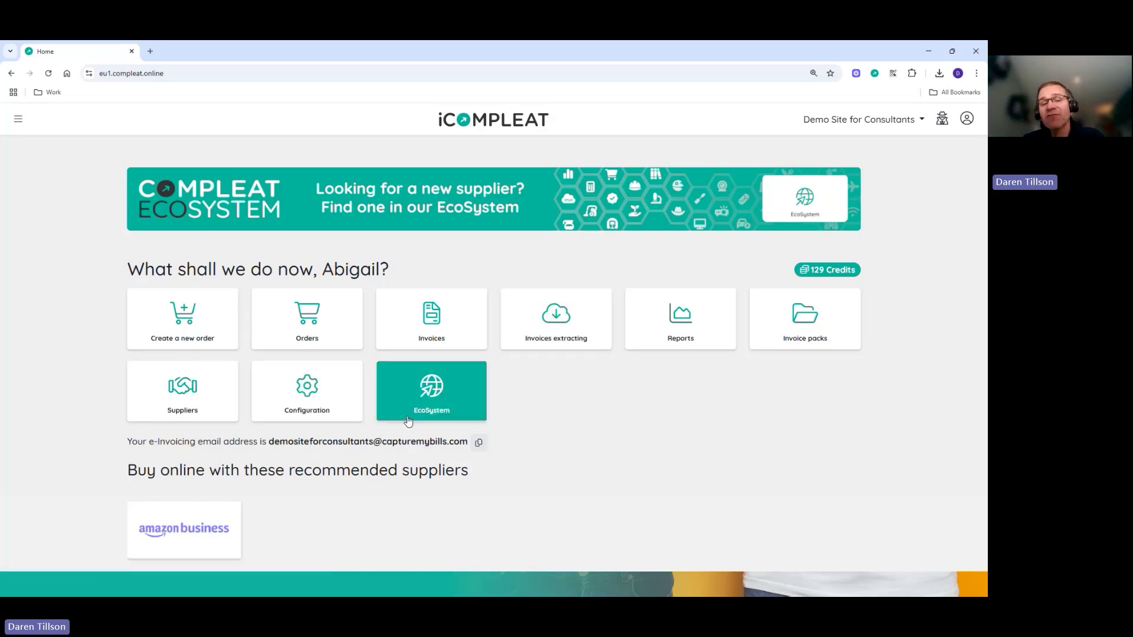
- Review the access permissions of the user with the Admin job role, including invoices processing access, and leave the record without saving
click(326, 403)
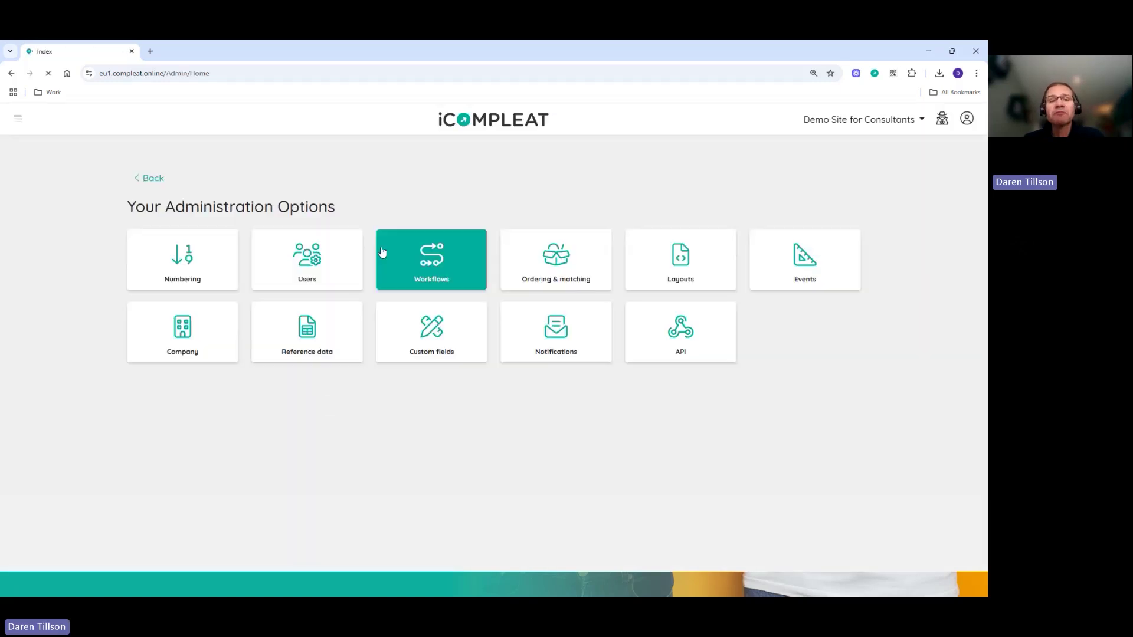
click(330, 256)
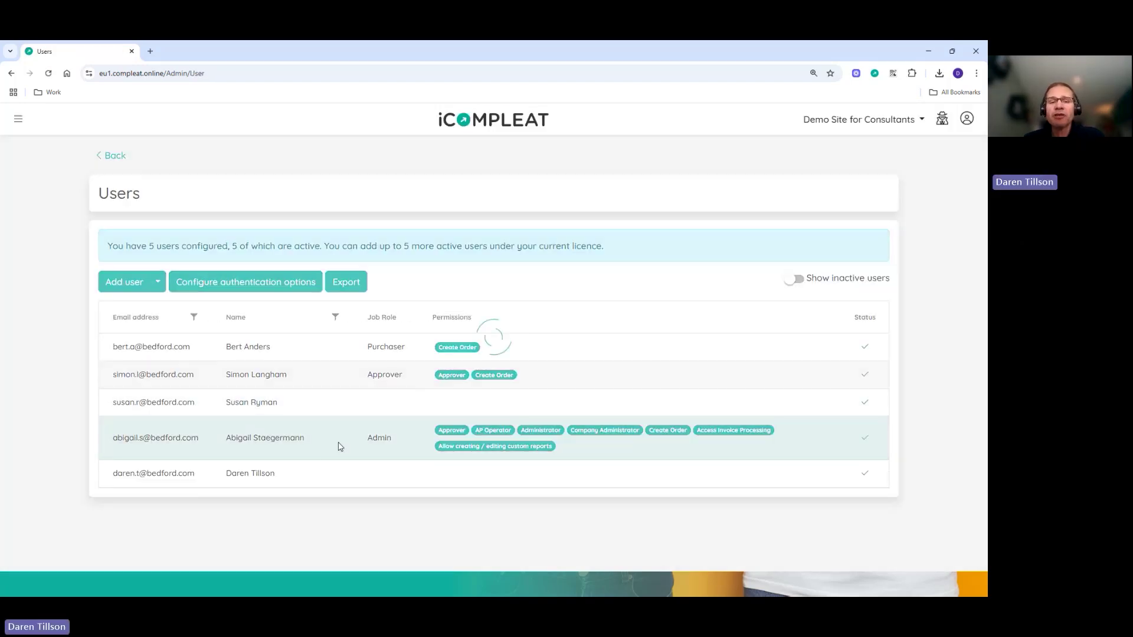
click(340, 447)
scroll(711, 413, down, 2)
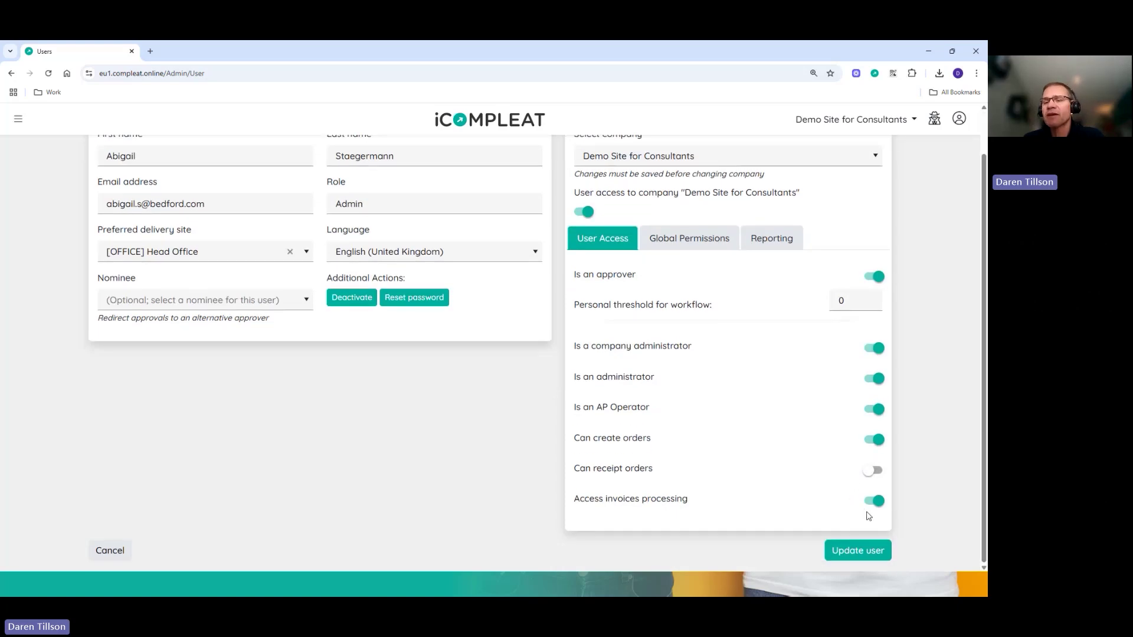
click(109, 552)
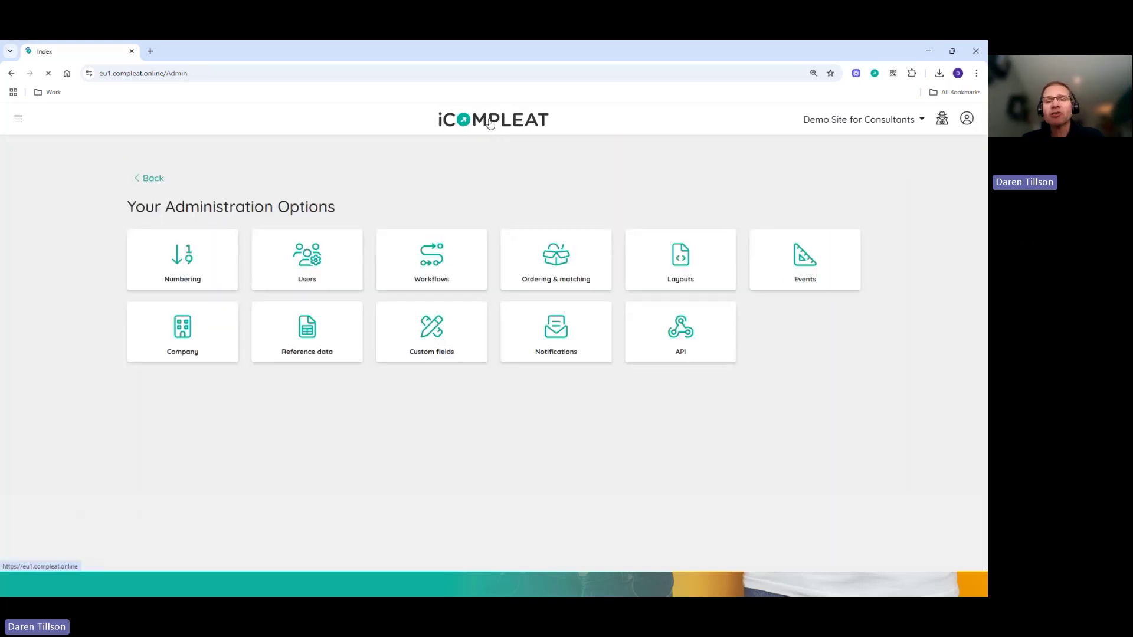
- Open the invoices extracting dashboard from the home page and filter the documents to the status Processed
click(489, 123)
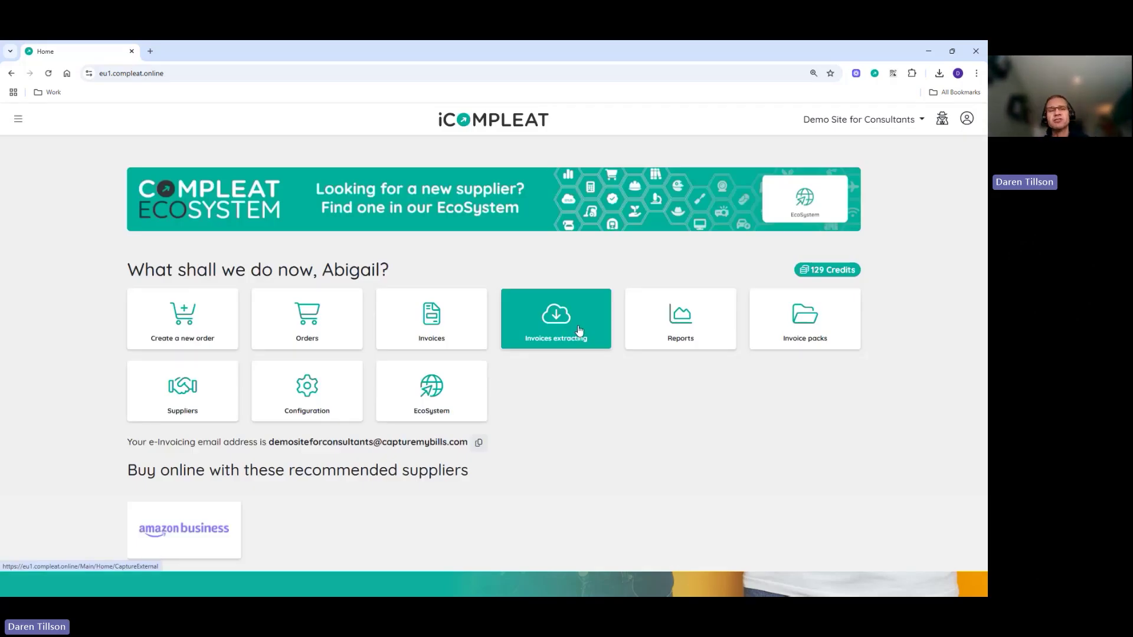
click(579, 330)
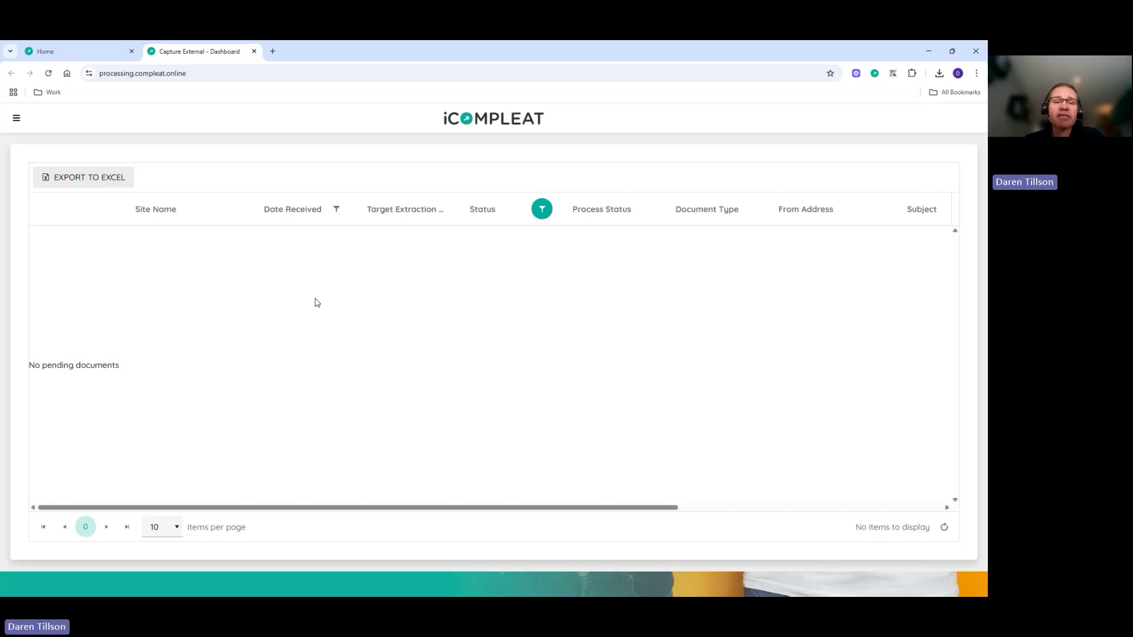
click(543, 211)
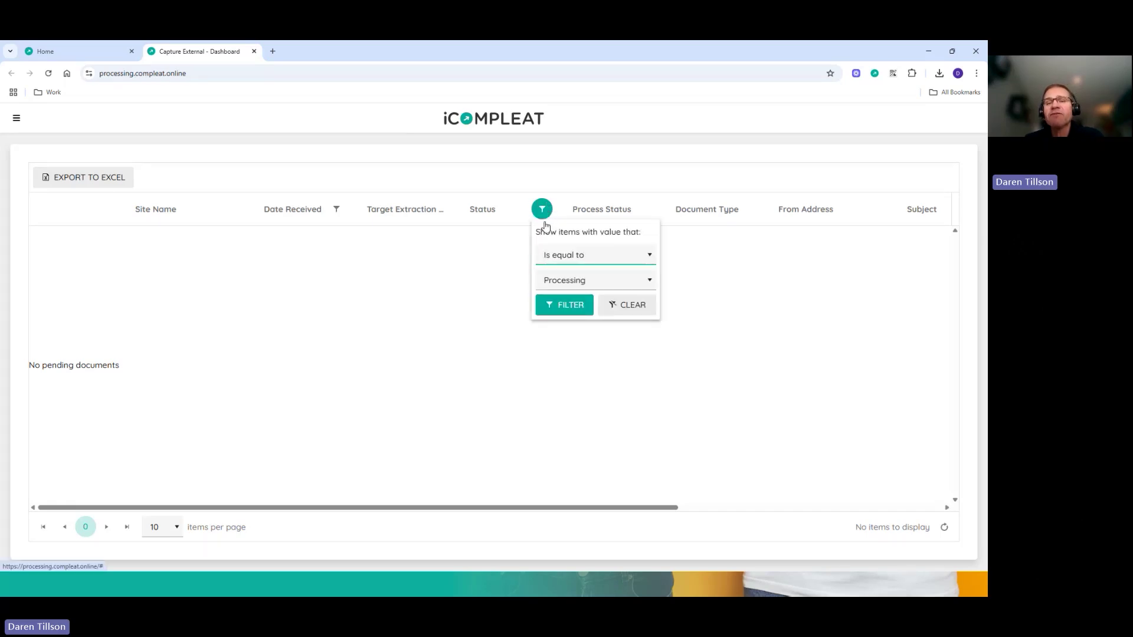
click(579, 285)
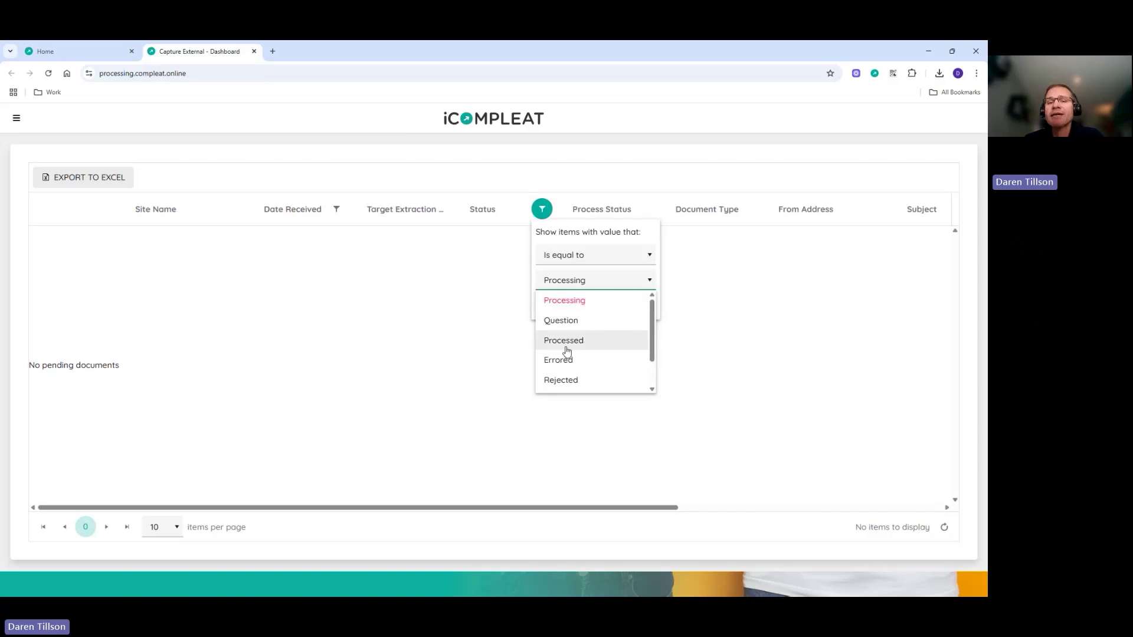
click(565, 341)
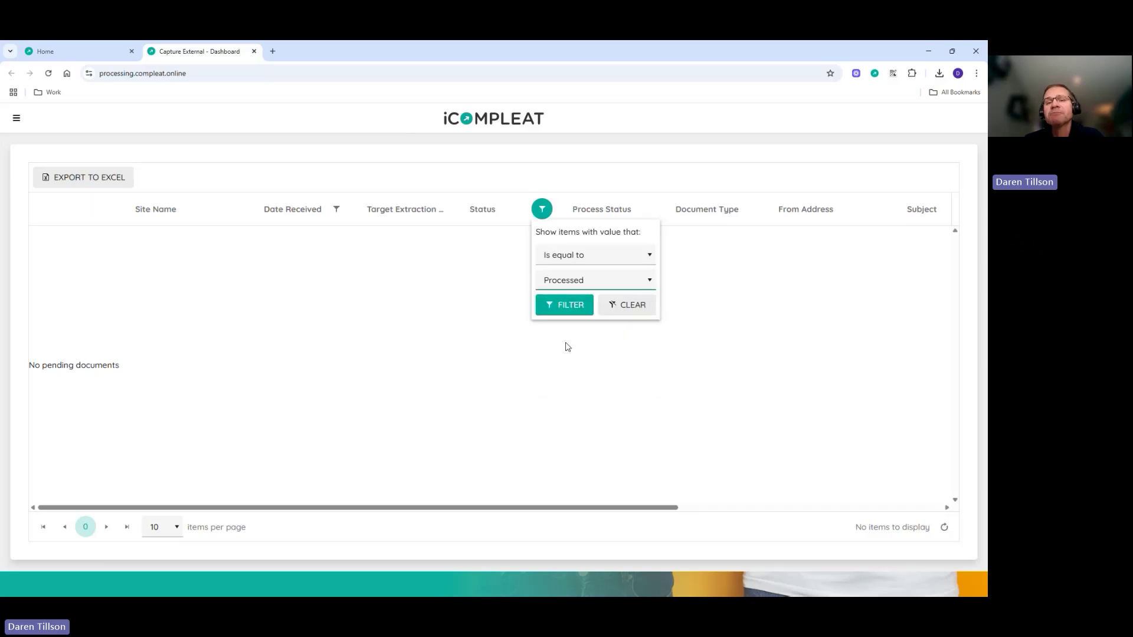
click(567, 311)
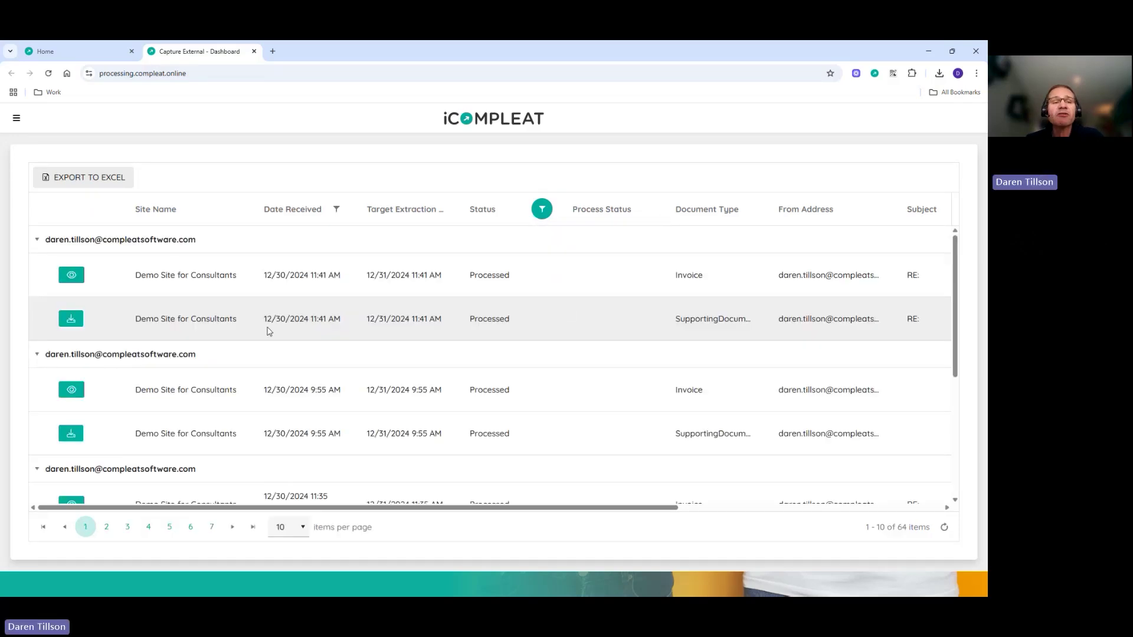
- Examine the processed documents' received dates, document types, originator names, filenames and export times
scroll(590, 357, down, 4)
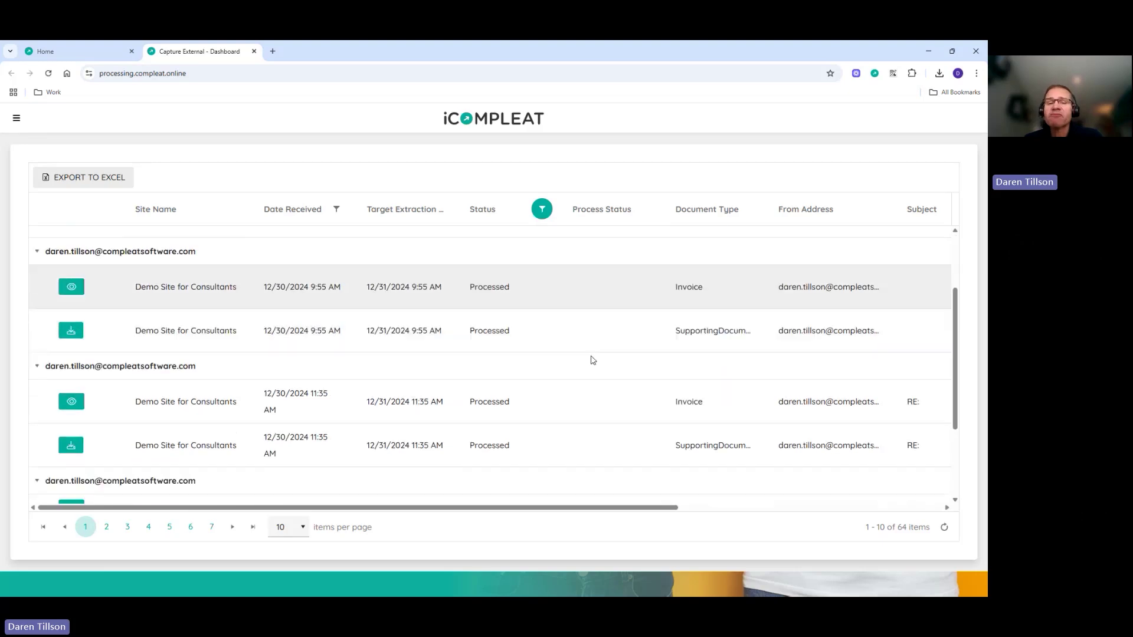
scroll(594, 358, up, 4)
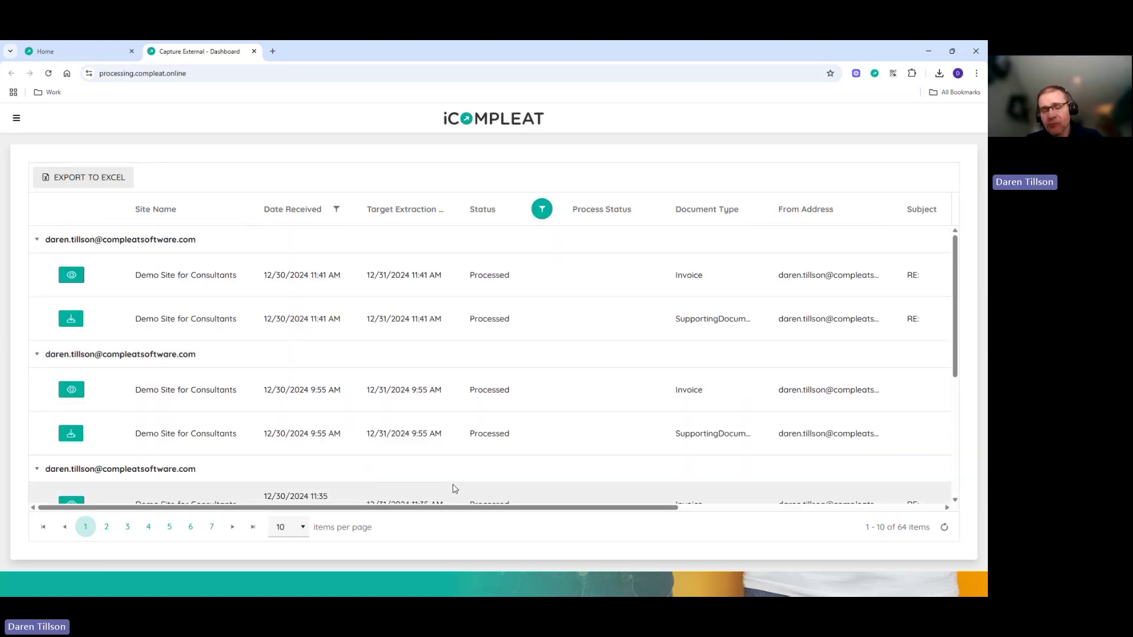
scroll(366, 486, down, 1)
scroll(367, 487, down, 2)
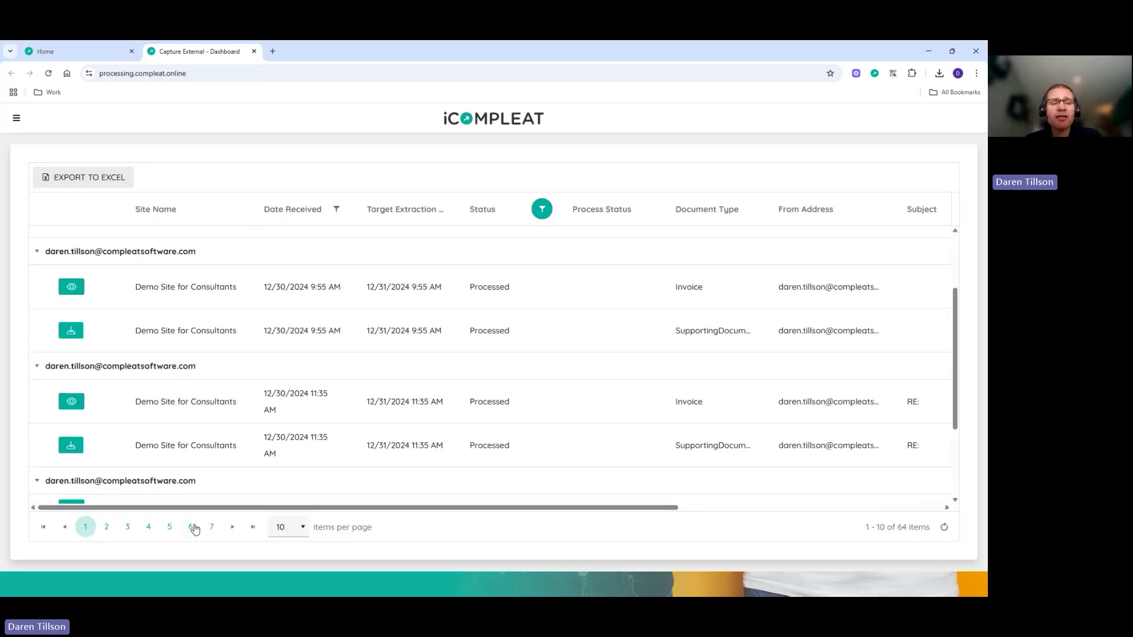
scroll(359, 471, up, 3)
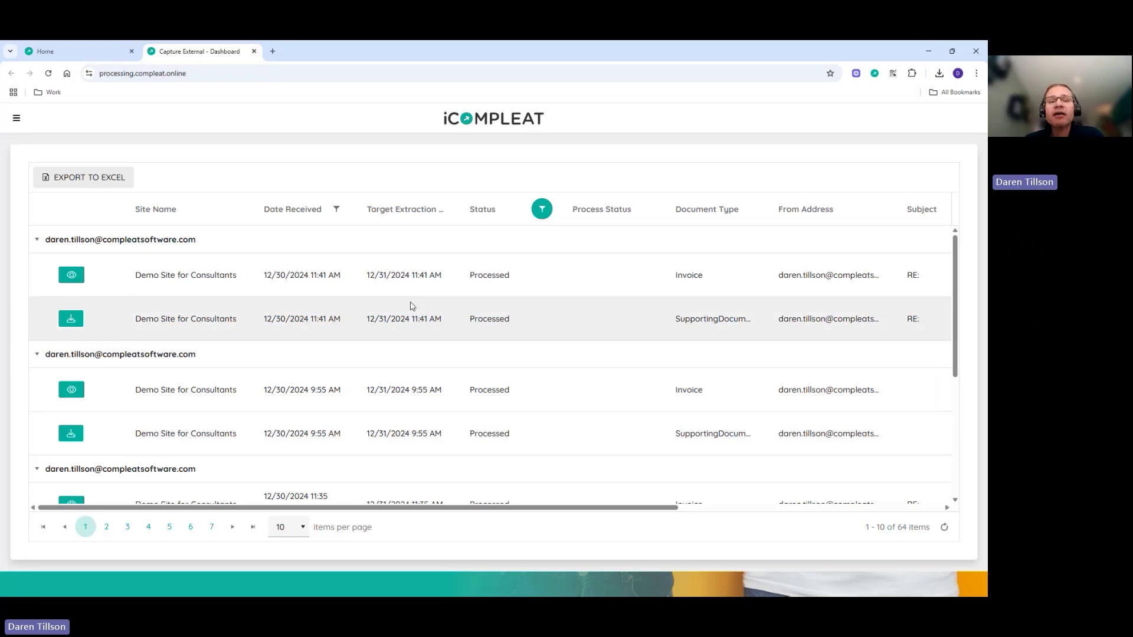
drag(515, 510, 779, 509)
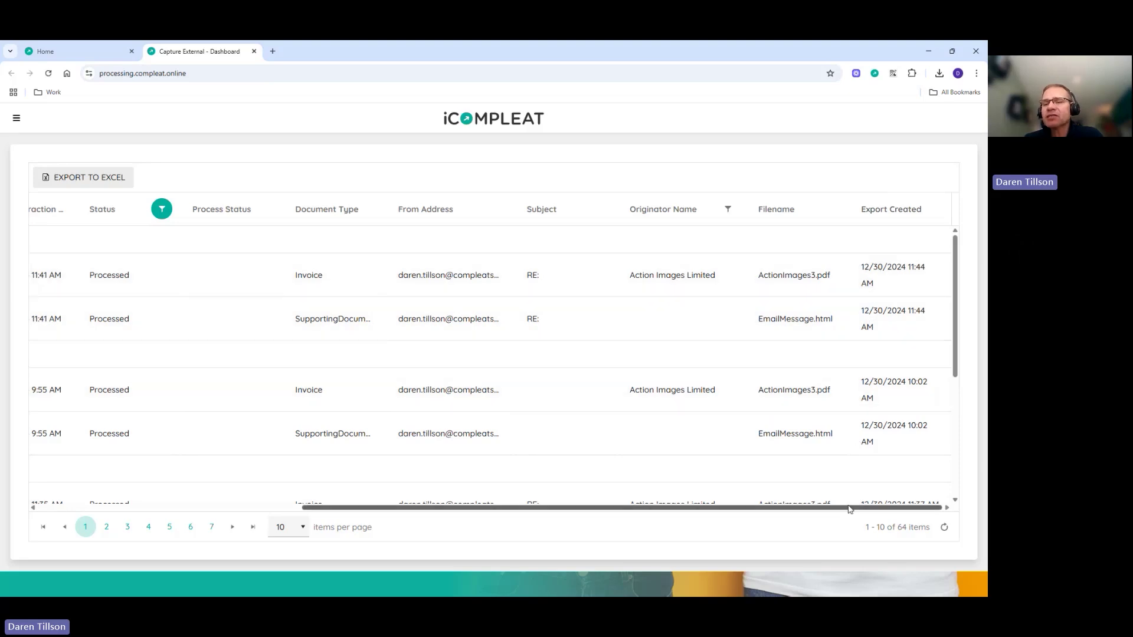
mouse_move(850, 509)
mouse_down()
mouse_move(615, 519)
mouse_move(850, 519)
mouse_up()
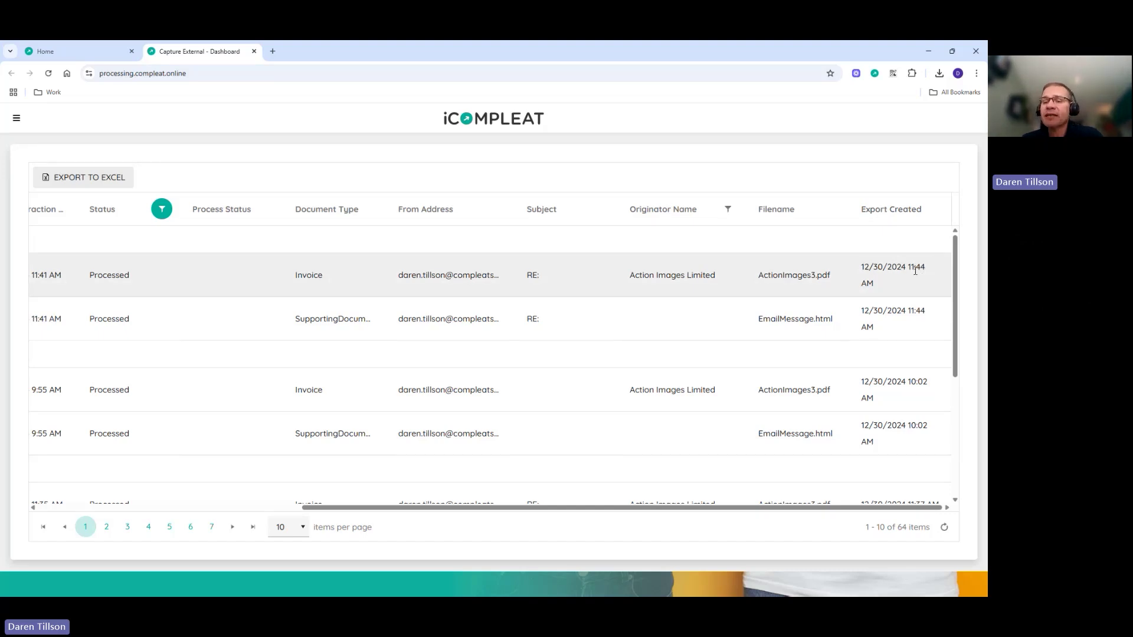
drag(792, 508, 463, 519)
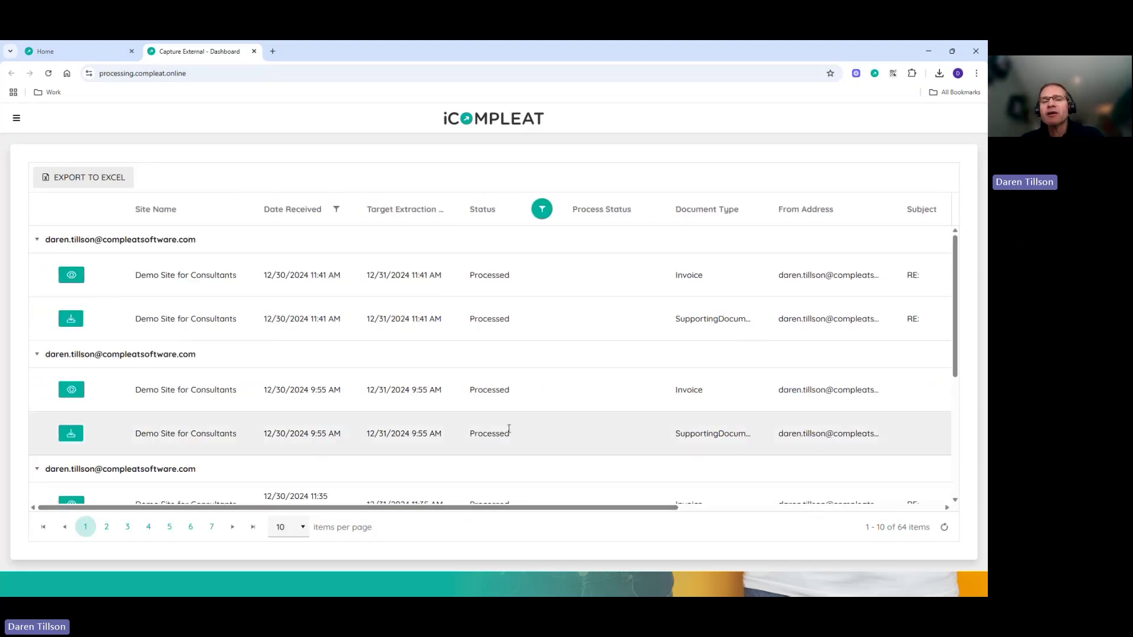
- View the attachment of the processed invoice received 12/30/2024 9:55 AM and close the preview
scroll(512, 435, down, 3)
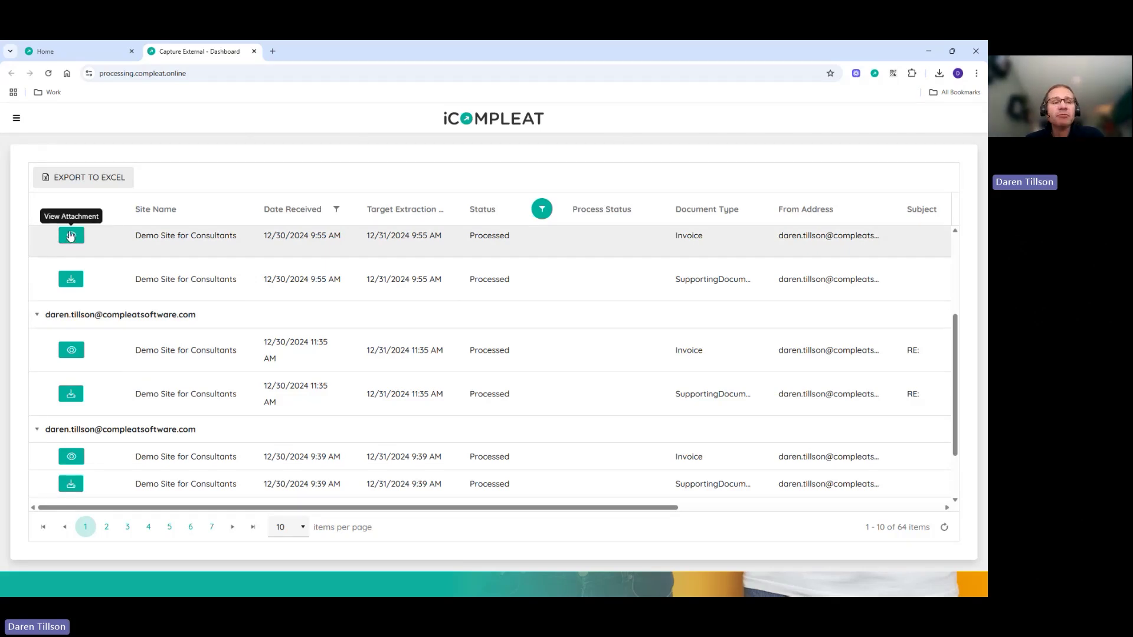
click(70, 235)
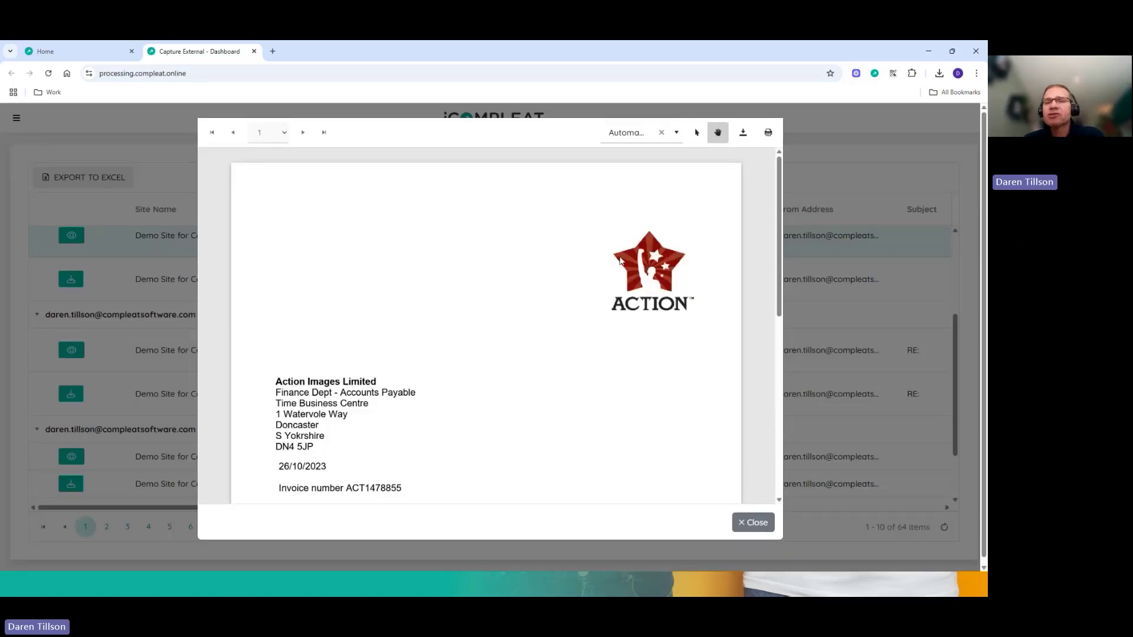
click(751, 522)
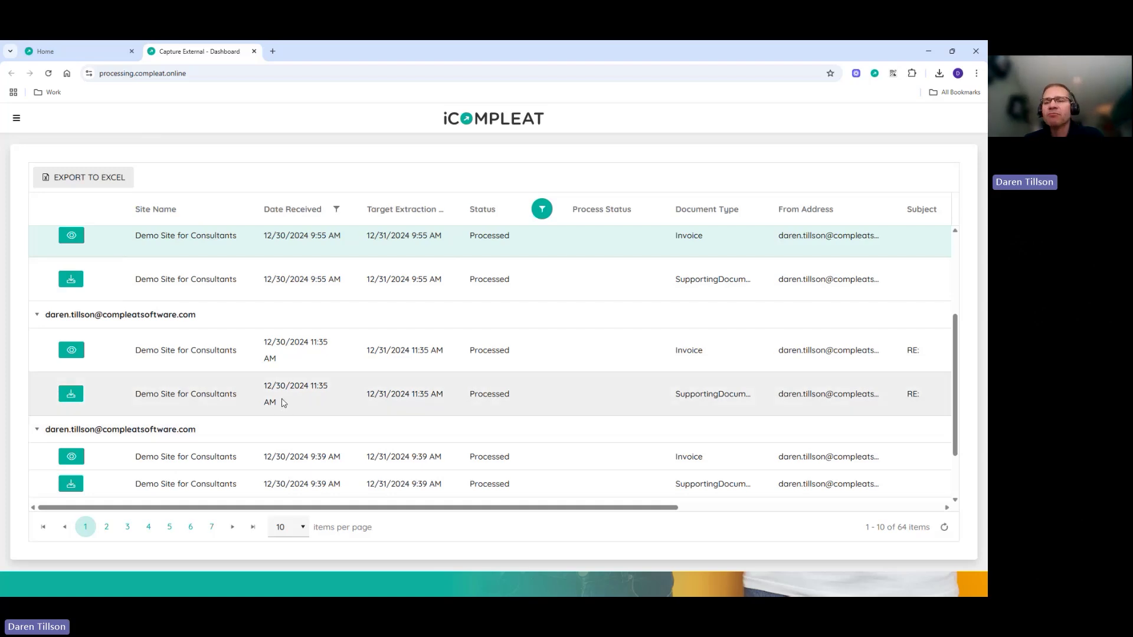
- Open the main site's invoices list and look through the Submitted and Awaiting Approval invoices before returning to Unprocessed
click(83, 56)
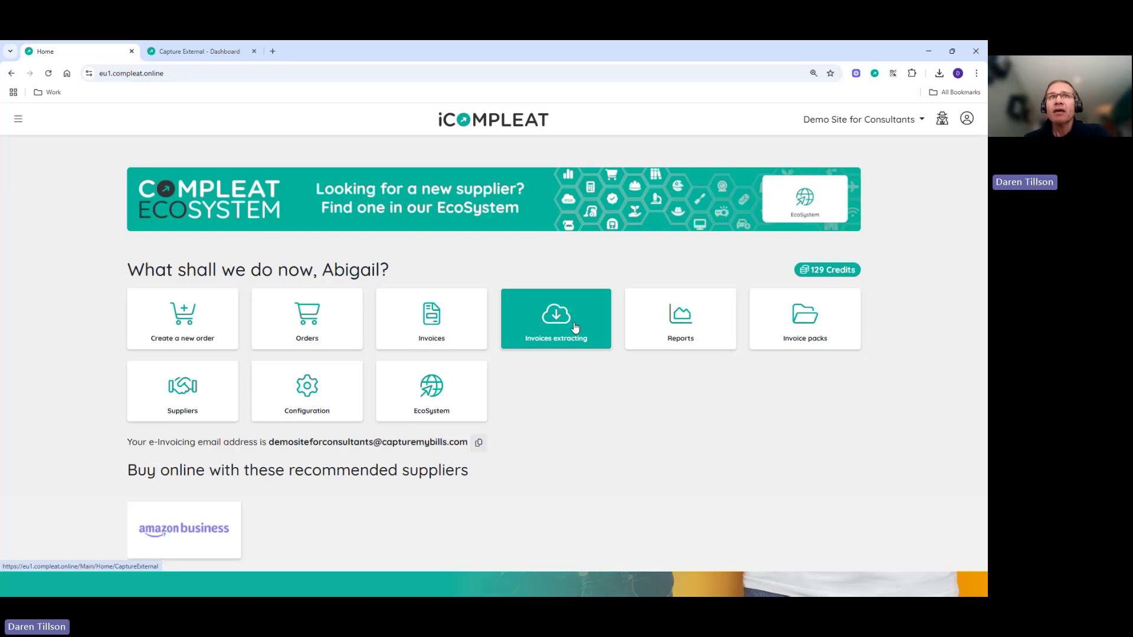
click(435, 323)
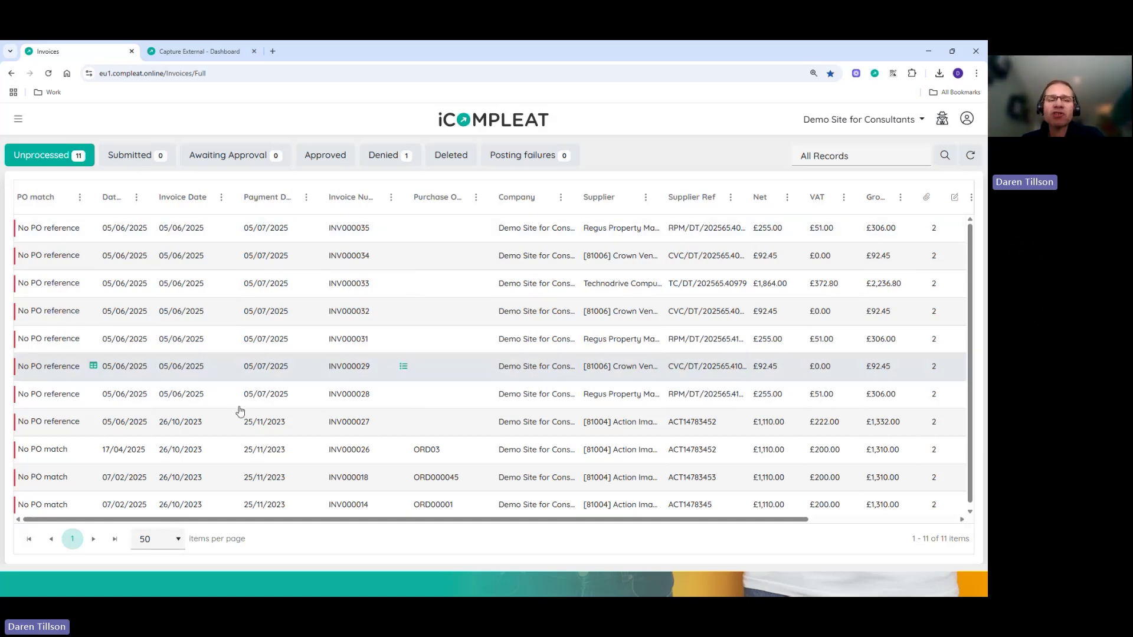
click(139, 156)
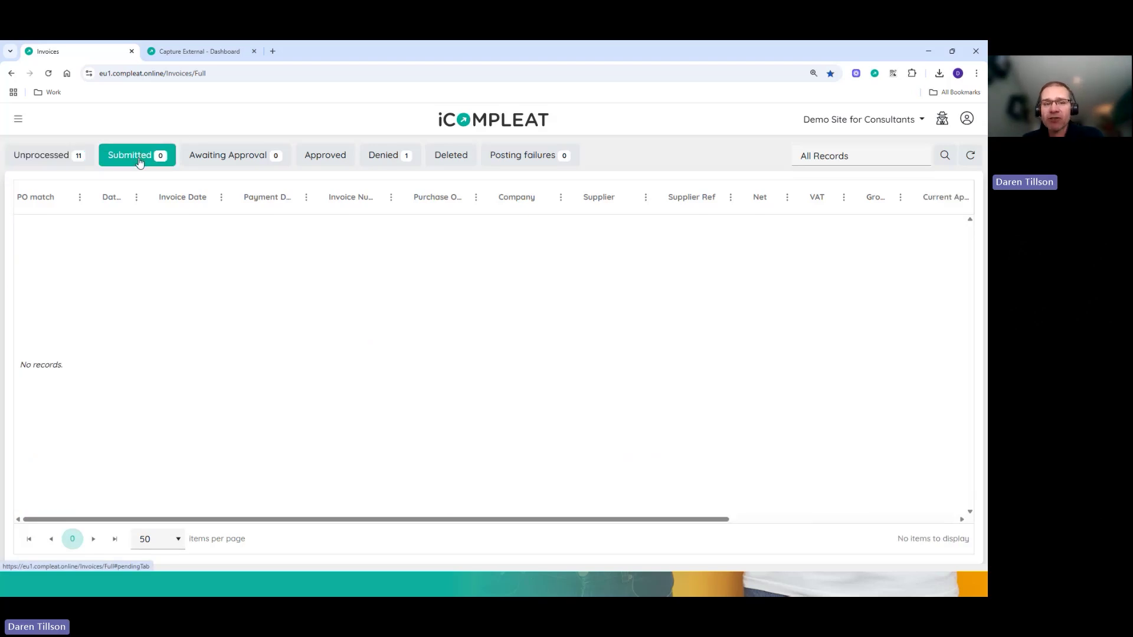
click(229, 159)
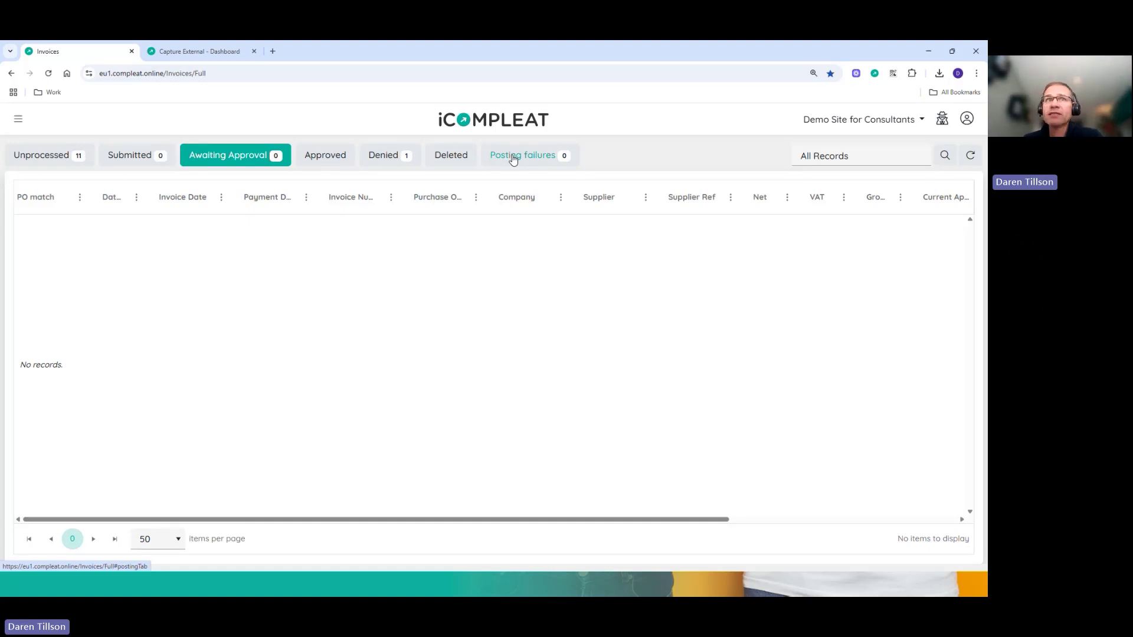
click(48, 161)
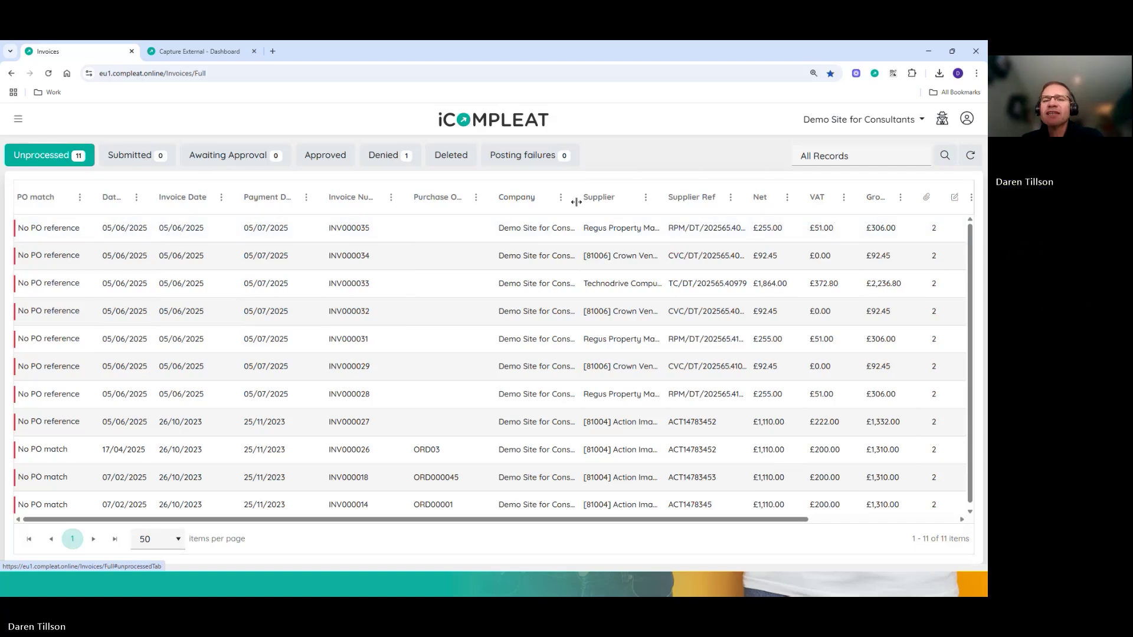
- Widen the Company column of the unprocessed invoices list to fit the full company names
drag(583, 200, 614, 197)
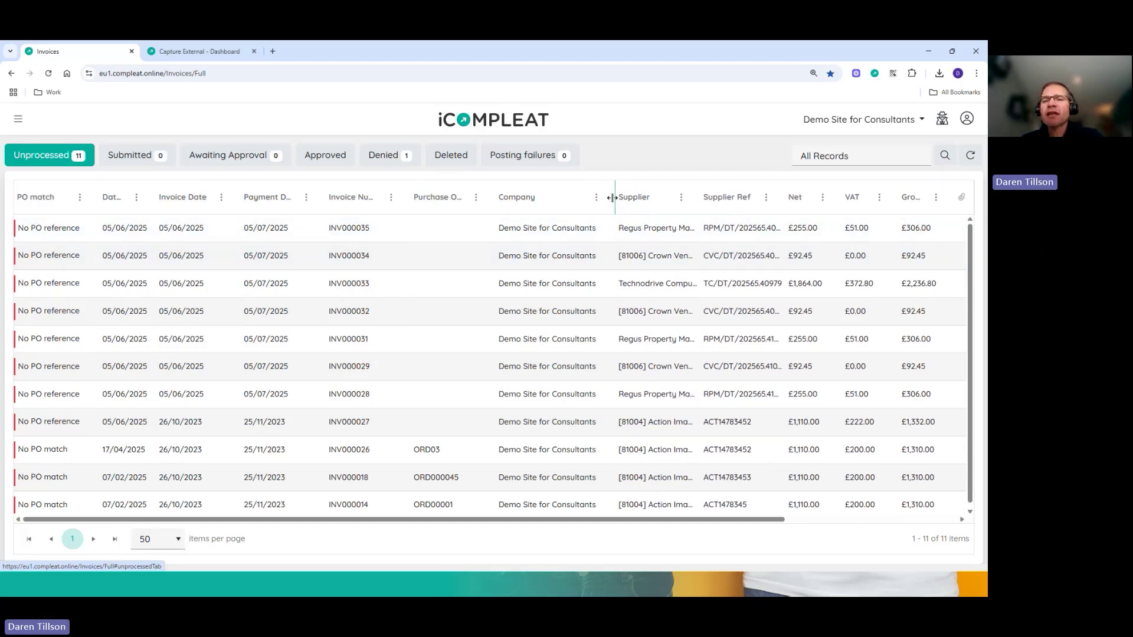
scroll(567, 287, down, 1)
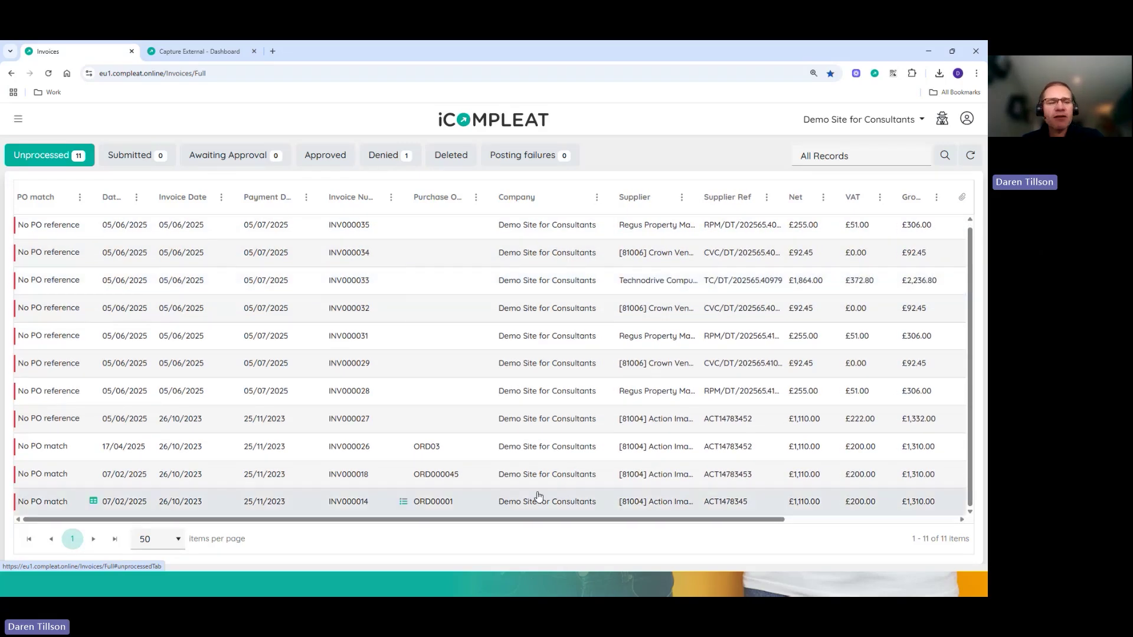
scroll(559, 395, up, 1)
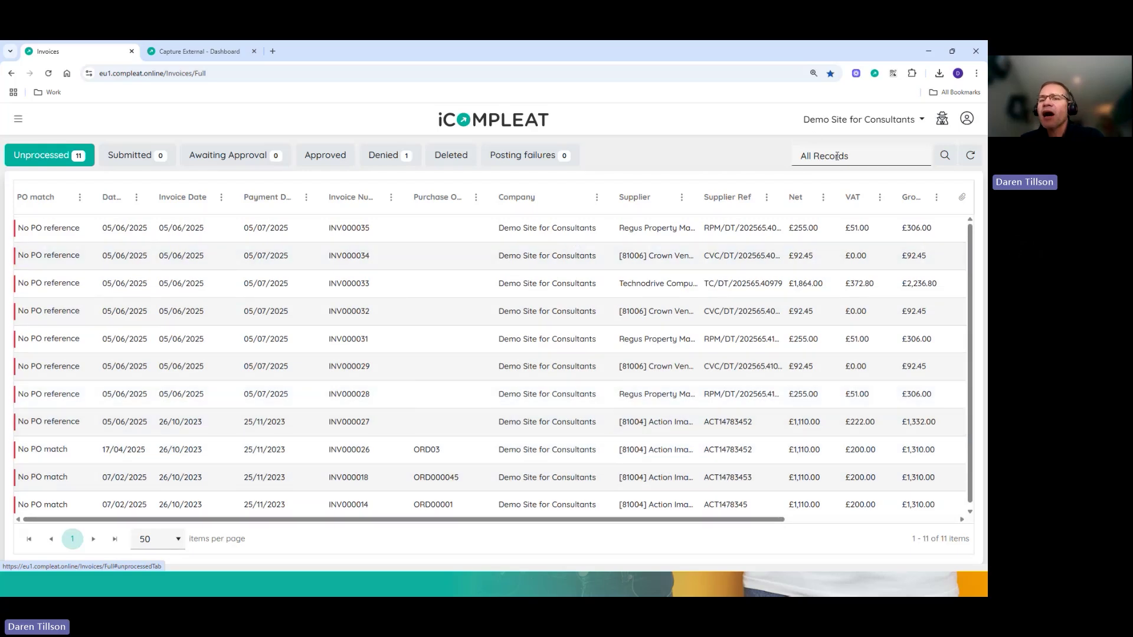
click(862, 155)
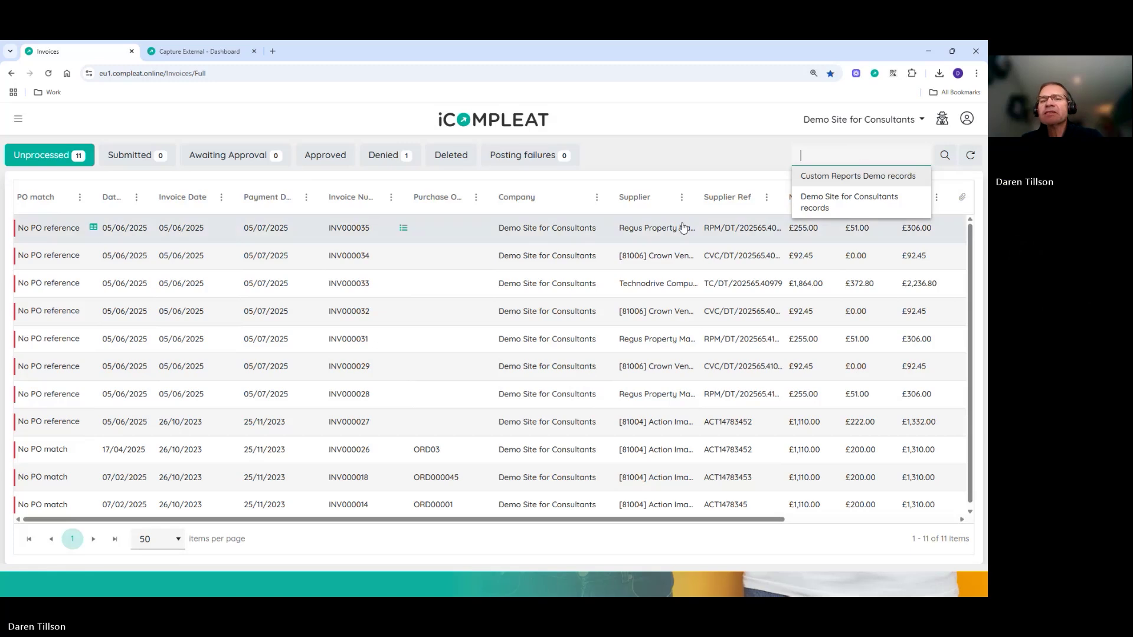
click(516, 554)
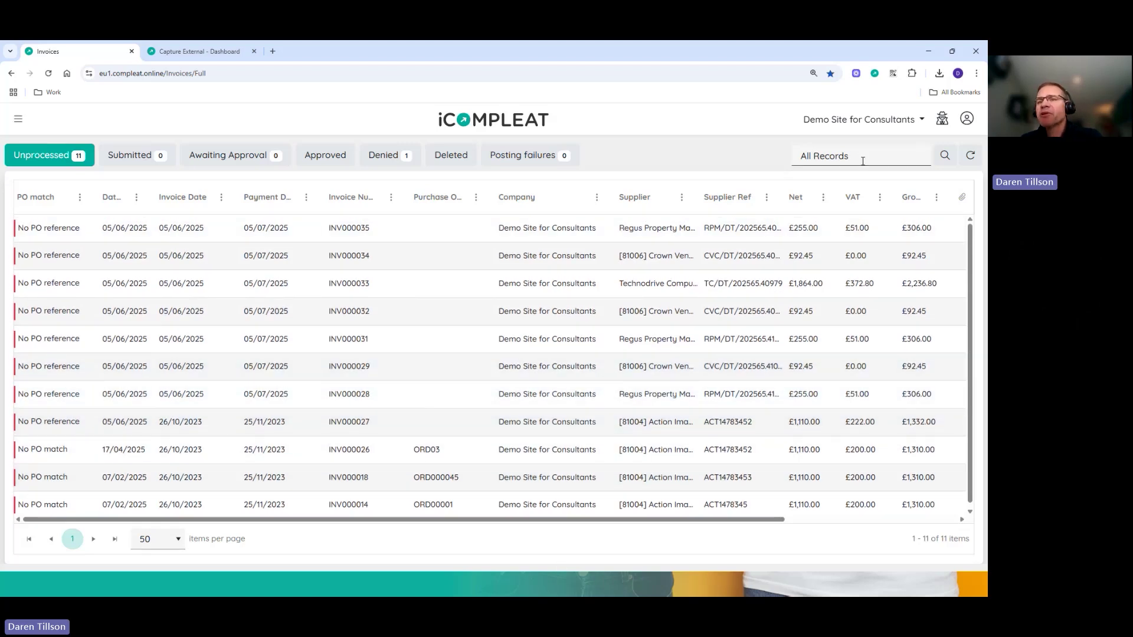
click(861, 126)
click(711, 141)
- Filter the unprocessed invoices to Custom Reports Demo records
click(852, 156)
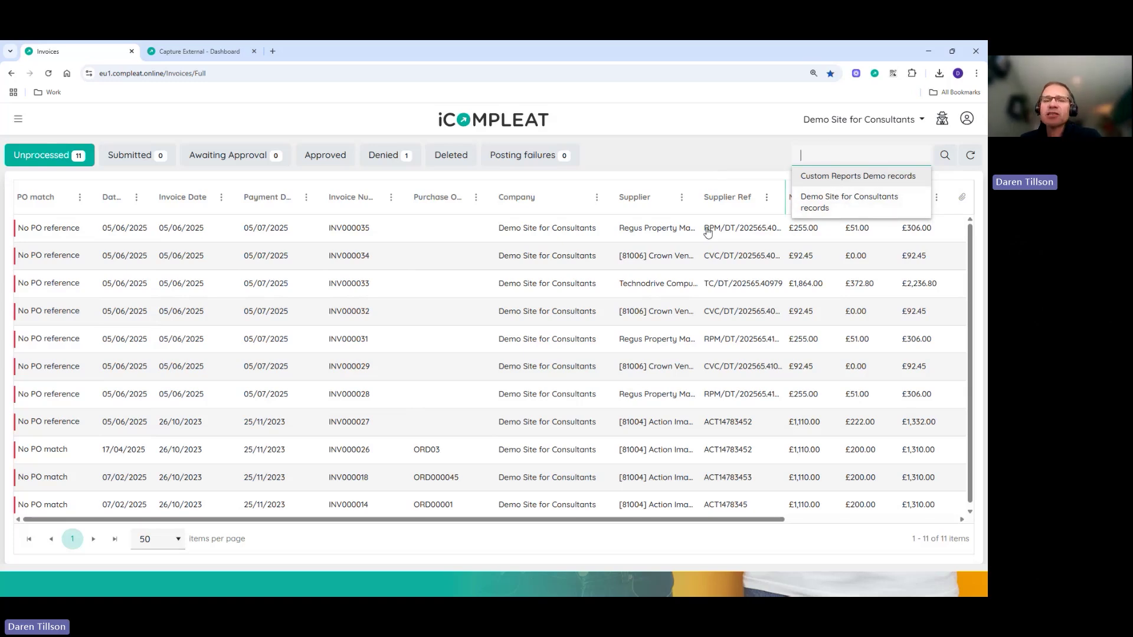
click(857, 177)
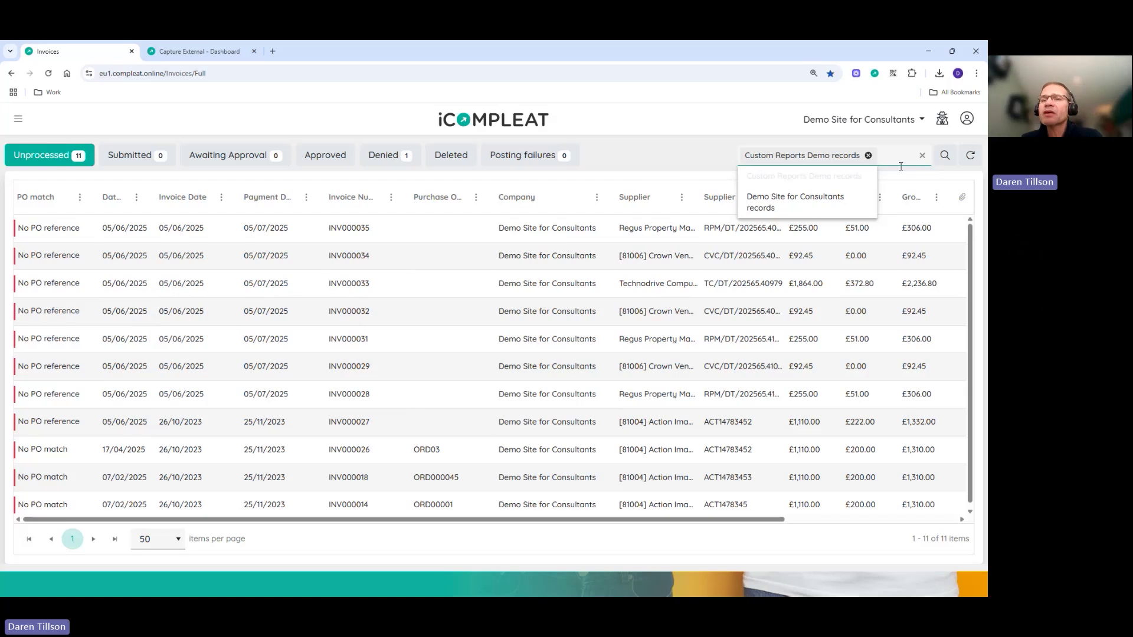
click(624, 161)
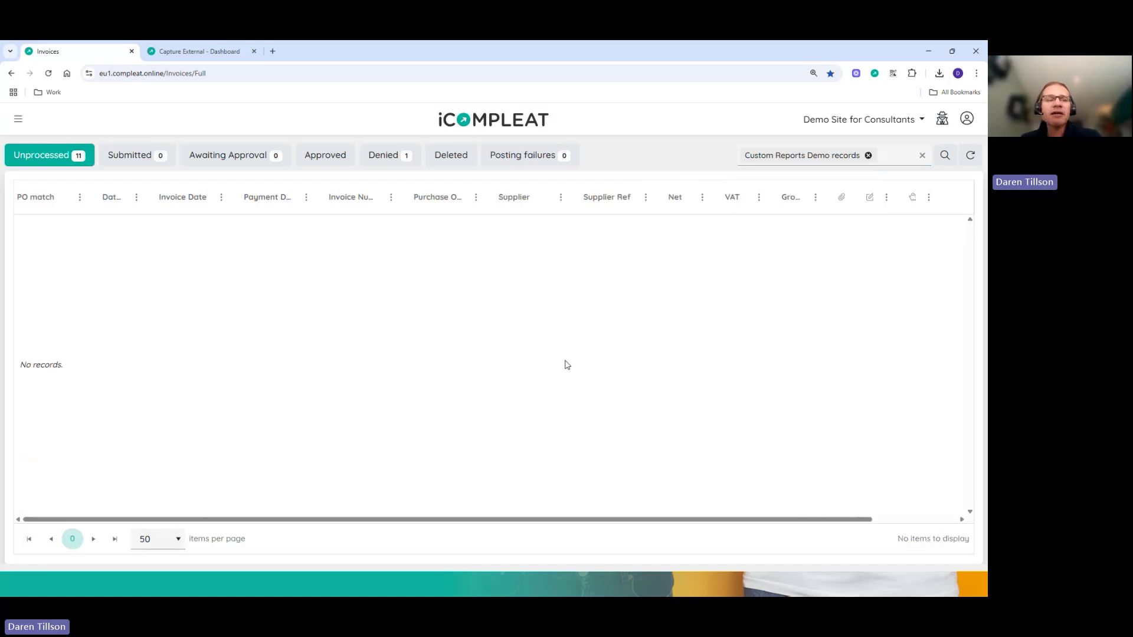
- Replace the company filter on the unprocessed invoices with Demo Site for Consultants records
click(869, 156)
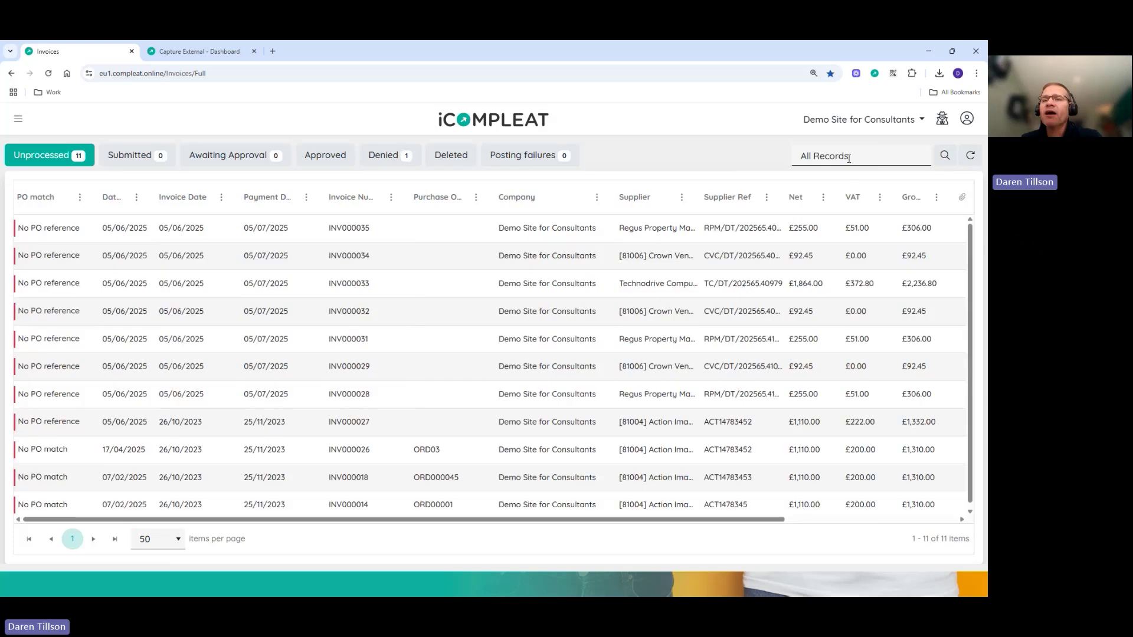
click(820, 200)
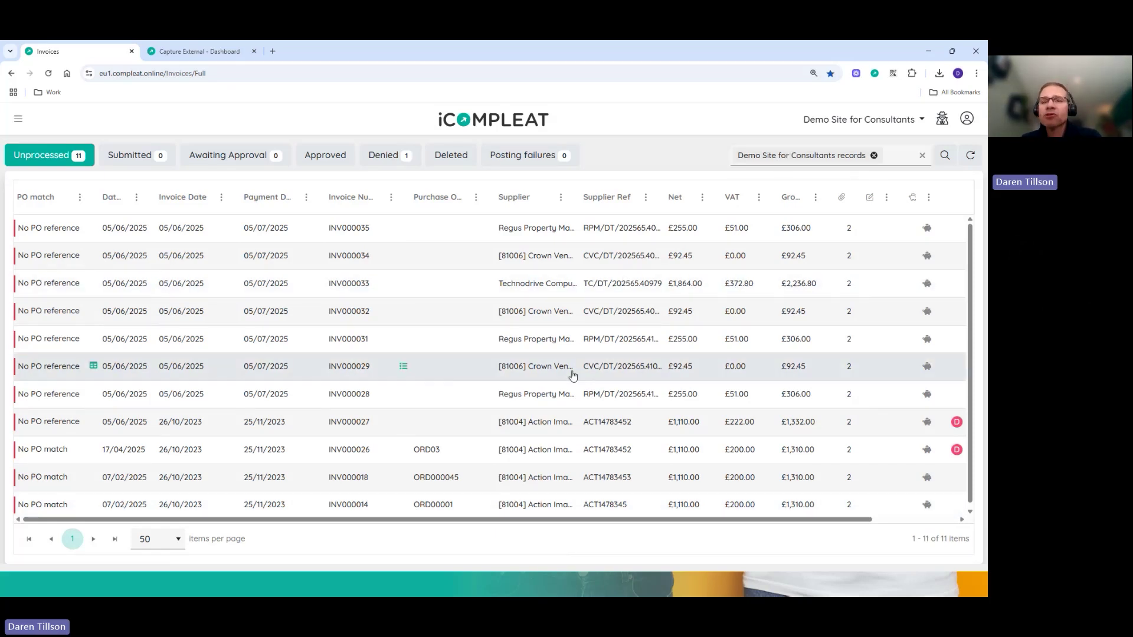
- Clear the company filter from the unprocessed invoices, then add the Layout column to the list and widen it slightly
click(874, 155)
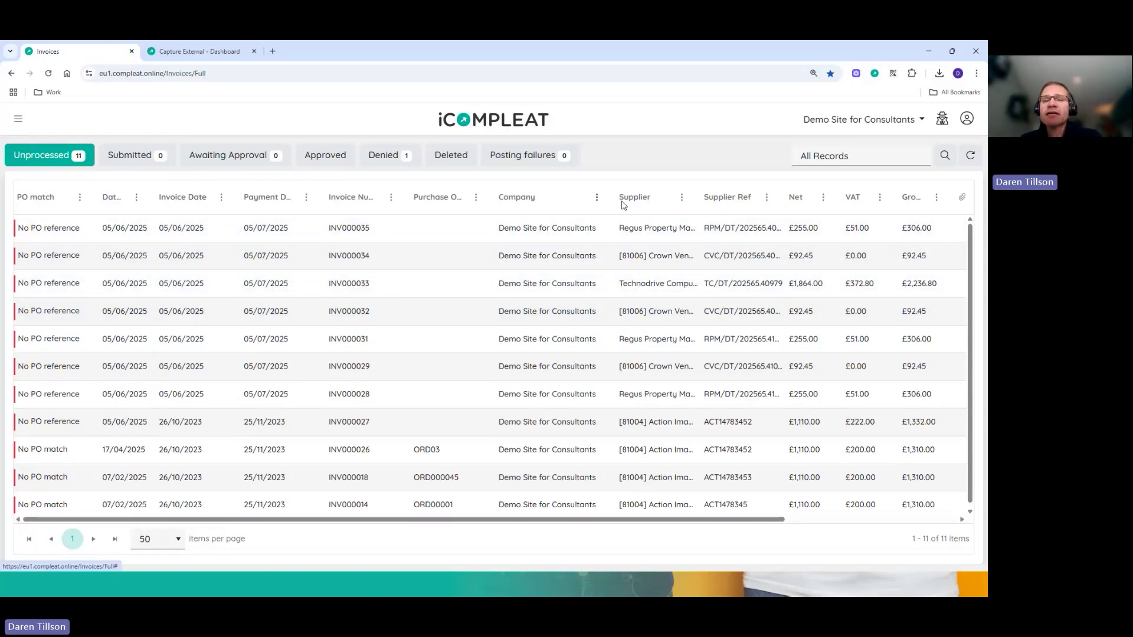
click(597, 199)
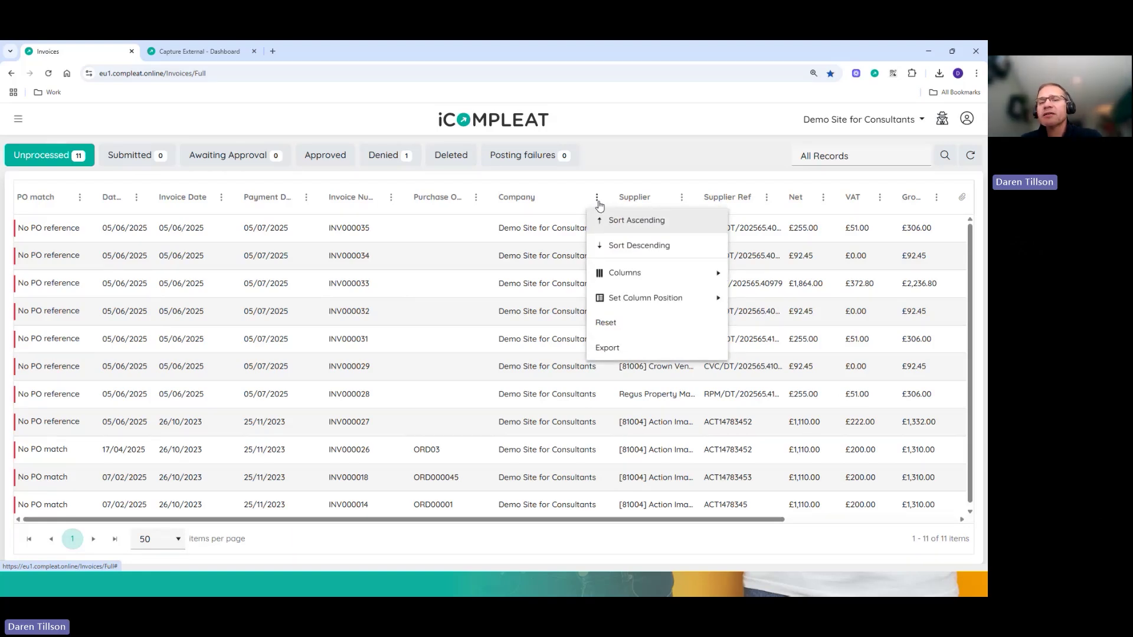
mouse_move(635, 277)
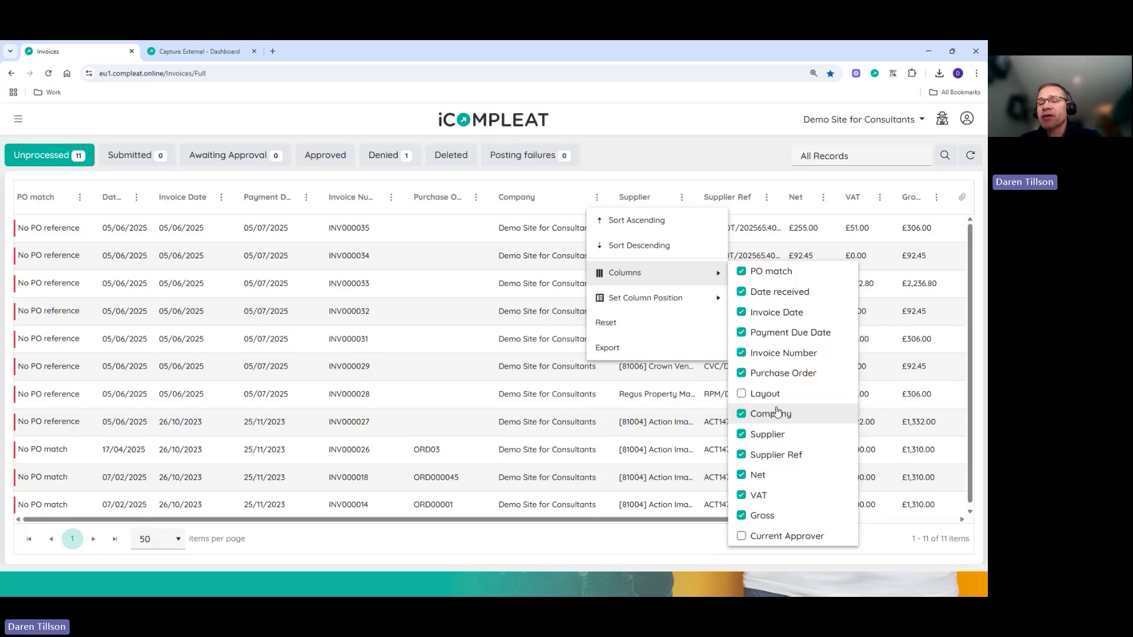
click(760, 396)
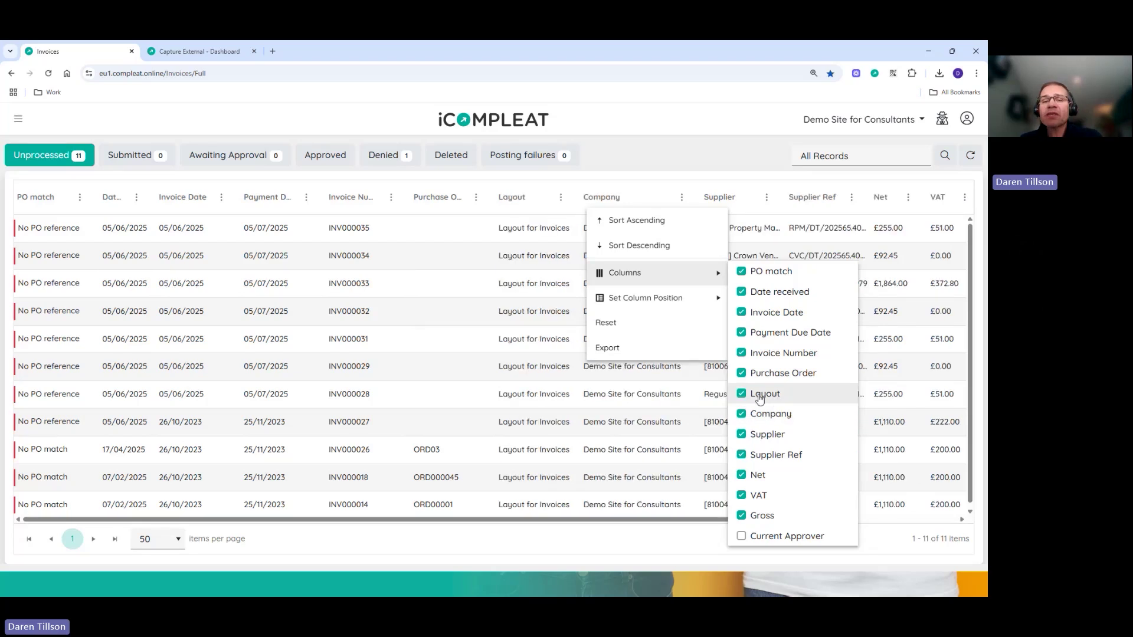
click(589, 190)
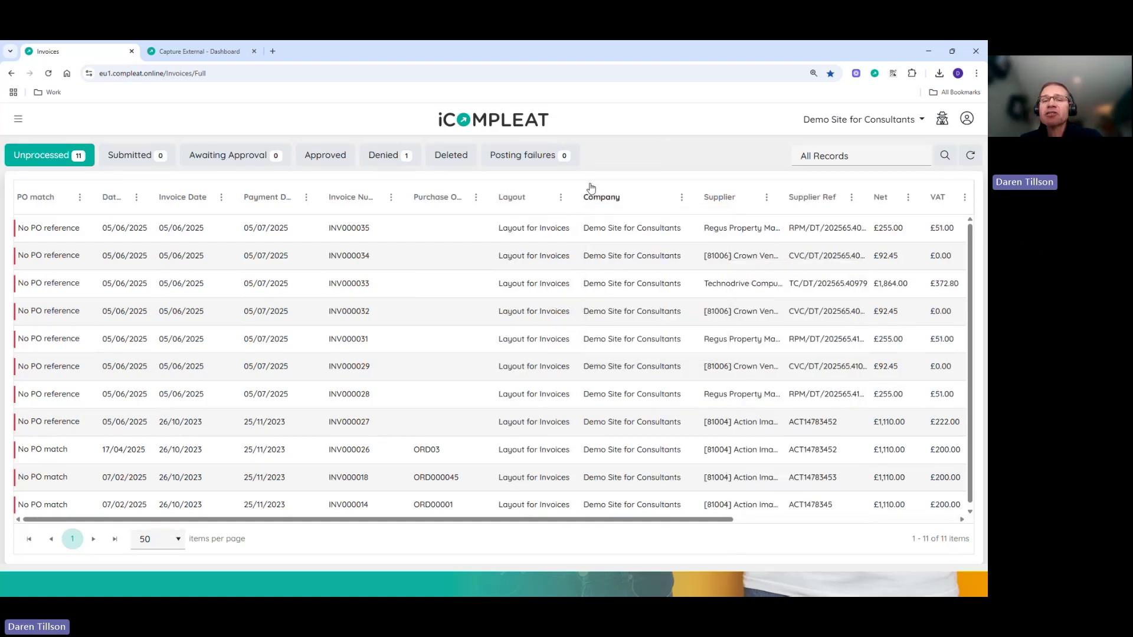
drag(580, 198, 606, 201)
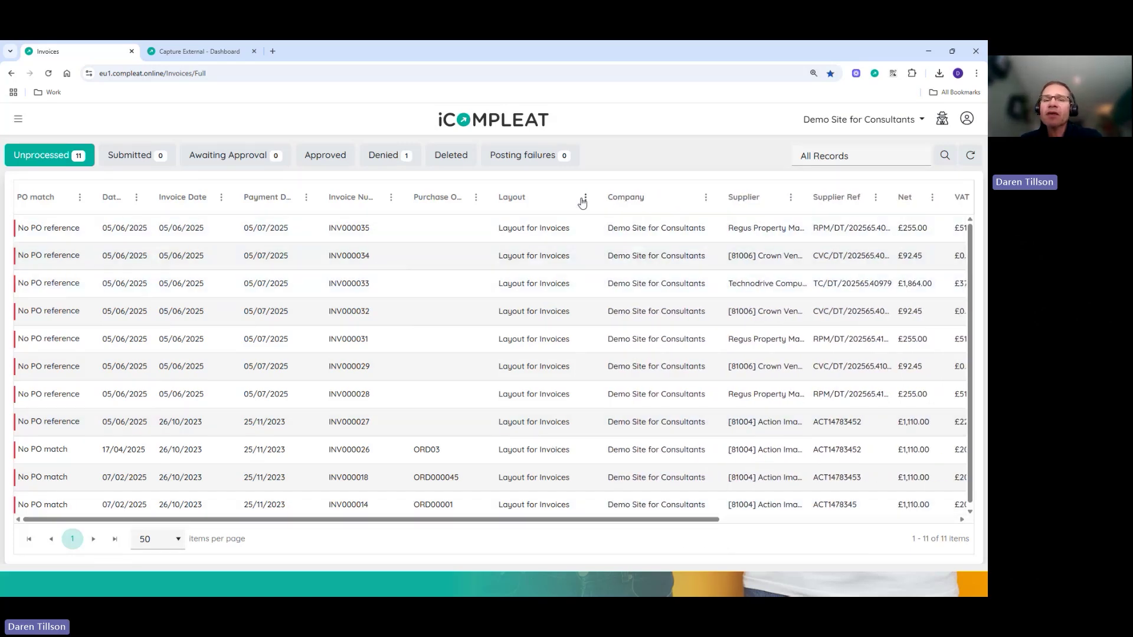
- Hide the Layout and Company columns from the unprocessed invoices list
click(586, 197)
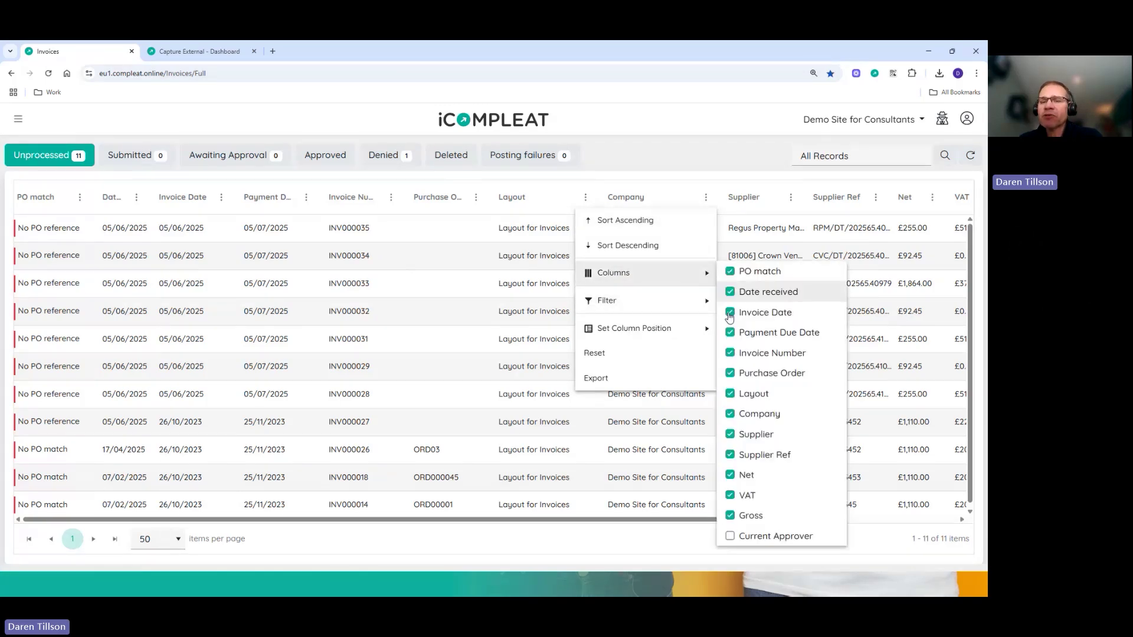
click(730, 393)
click(731, 414)
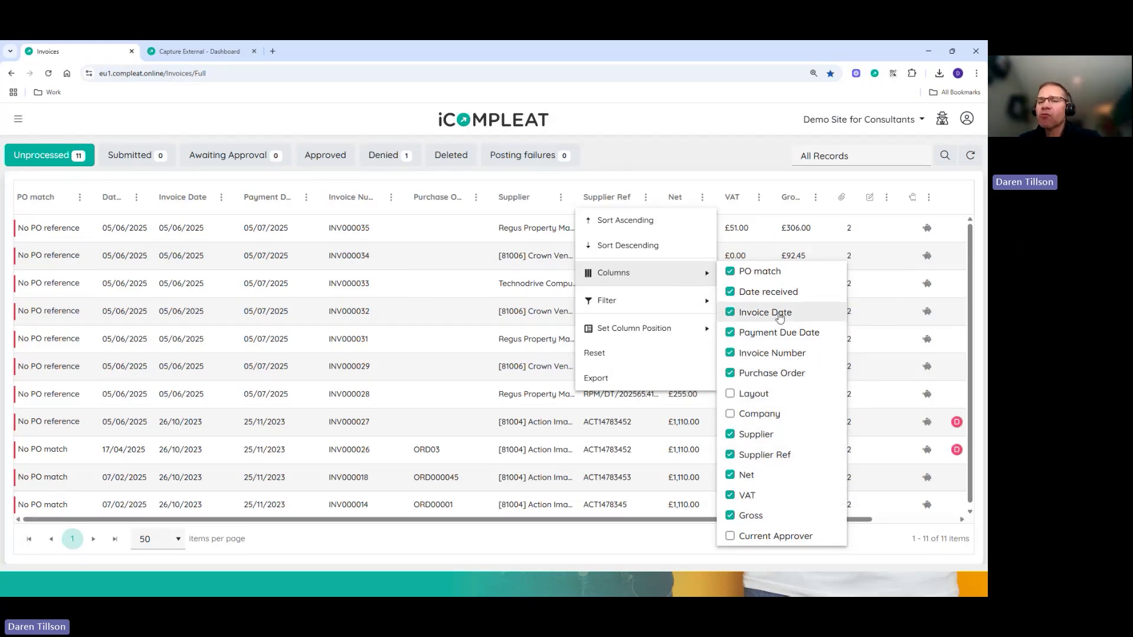
click(738, 178)
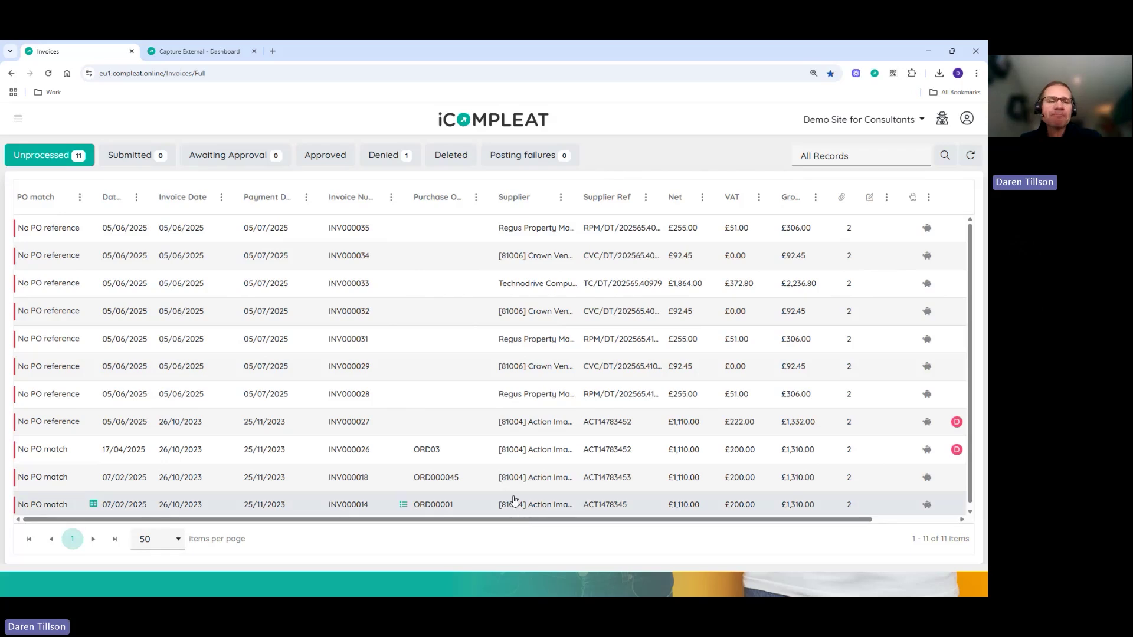
- Sort the unprocessed invoices ascending by Supplier and by Supplier Ref, and widen the Supplier Ref column to fit its full references
click(560, 199)
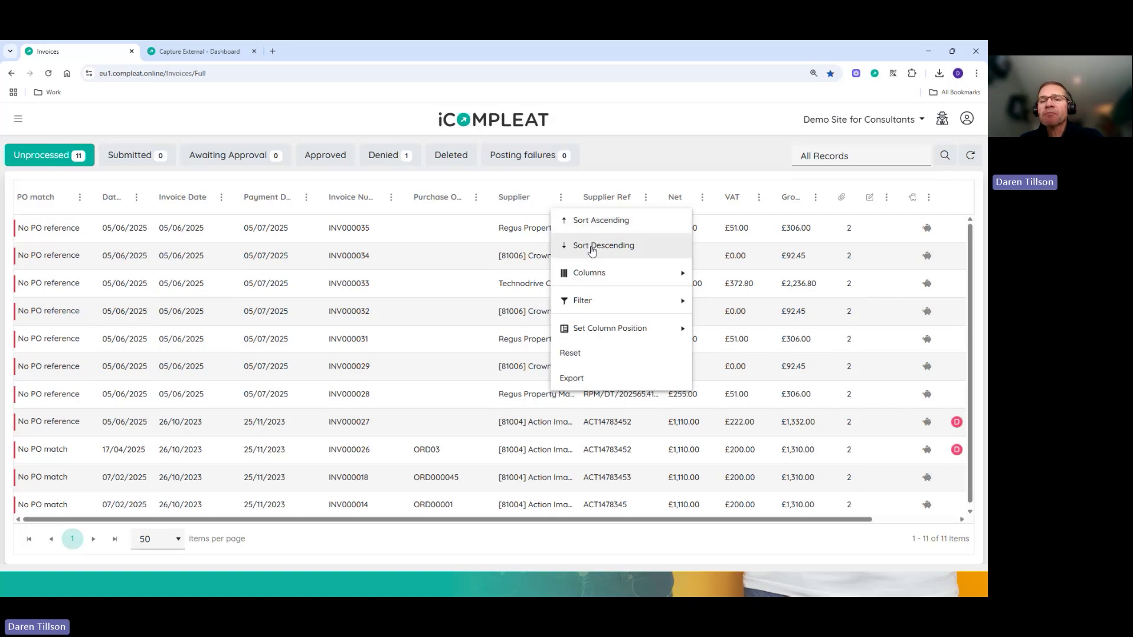
click(606, 176)
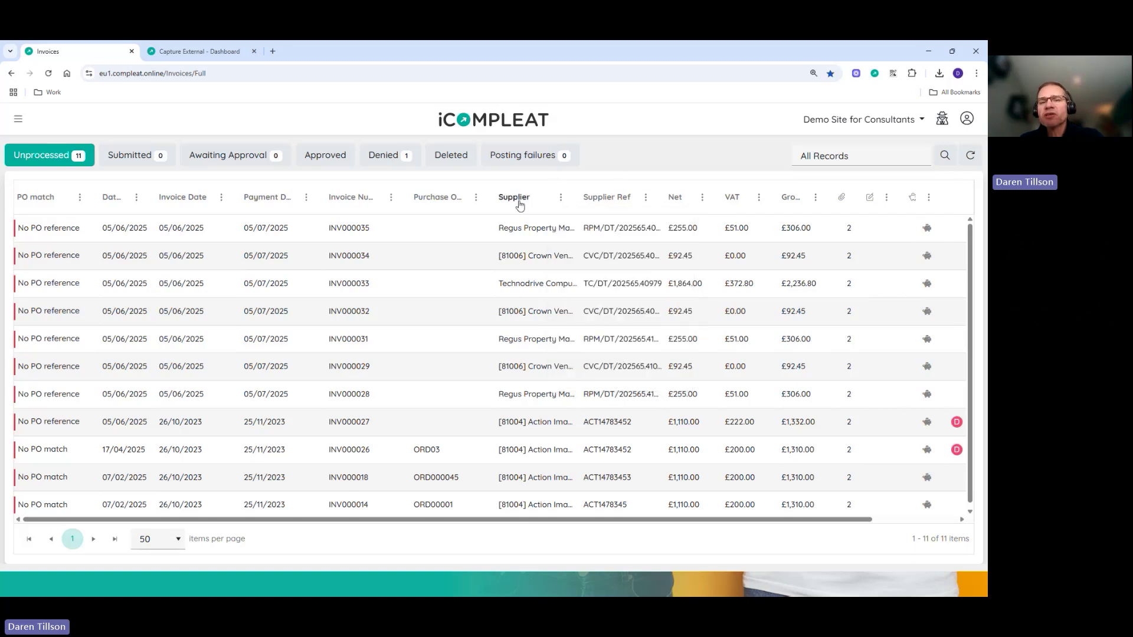
click(520, 200)
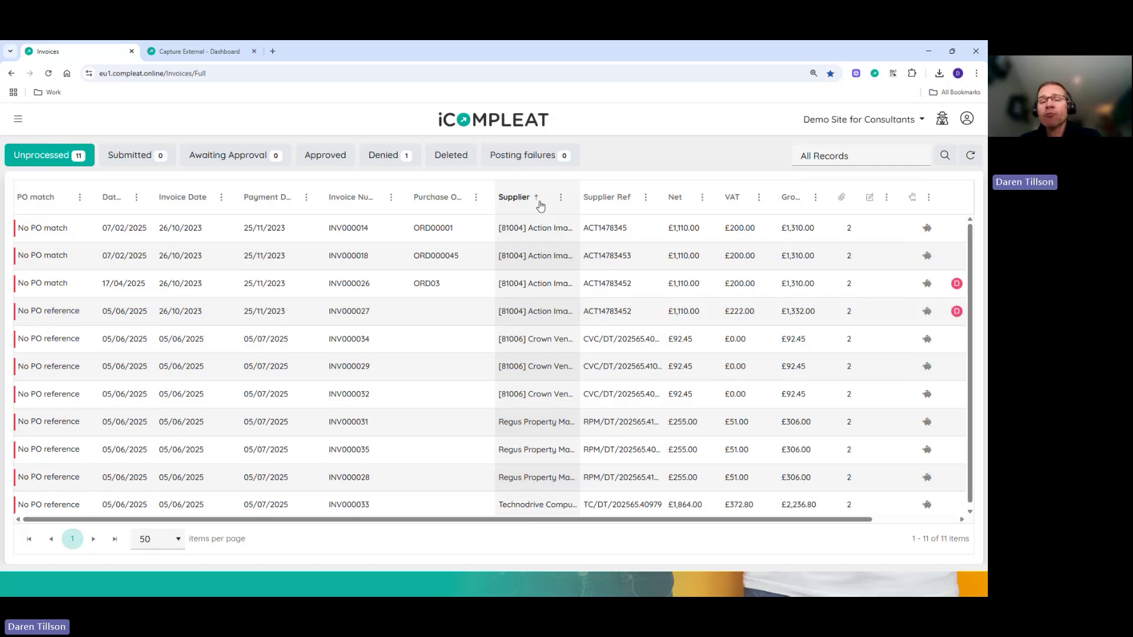
click(605, 201)
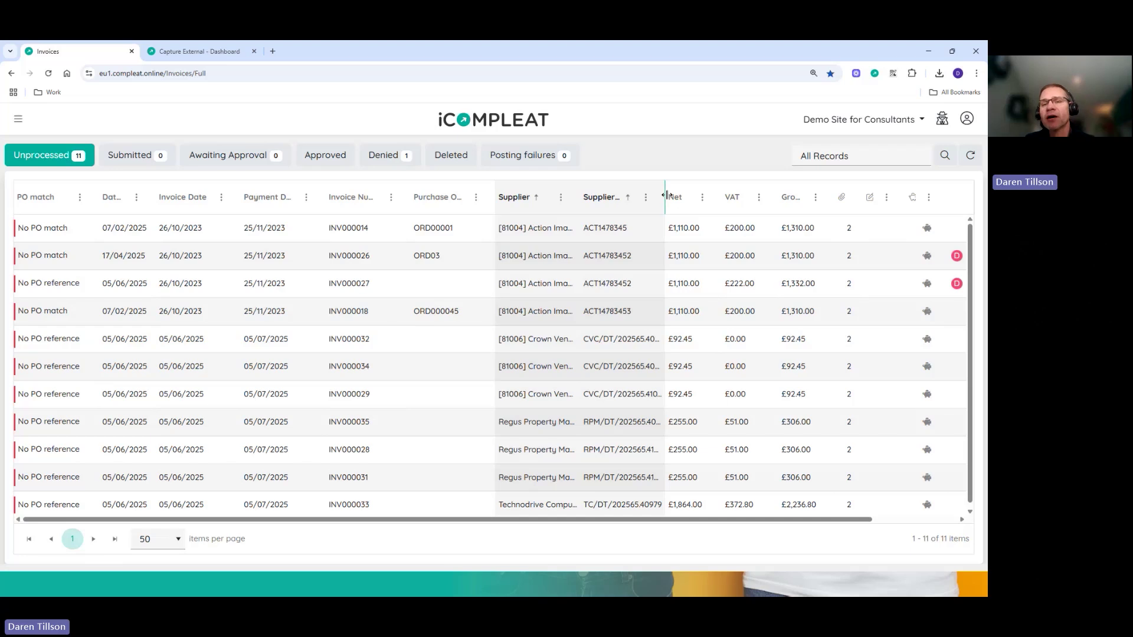
drag(664, 197, 708, 196)
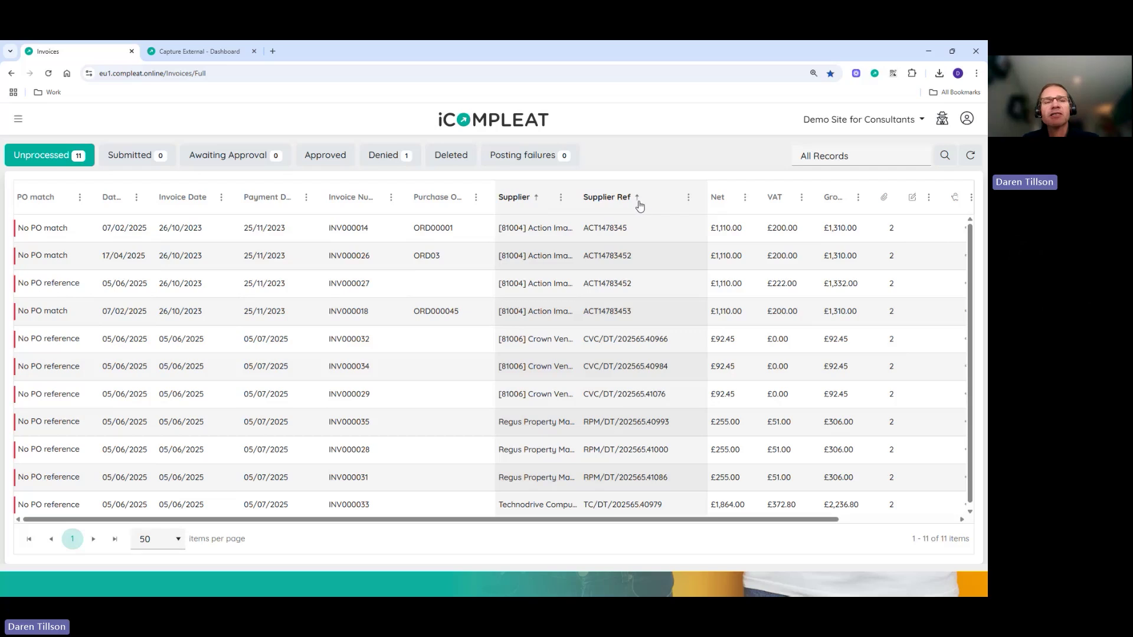
- Sort the unprocessed invoices ascending by Invoice Number and remove the Supplier and Supplier Ref sorts
click(358, 201)
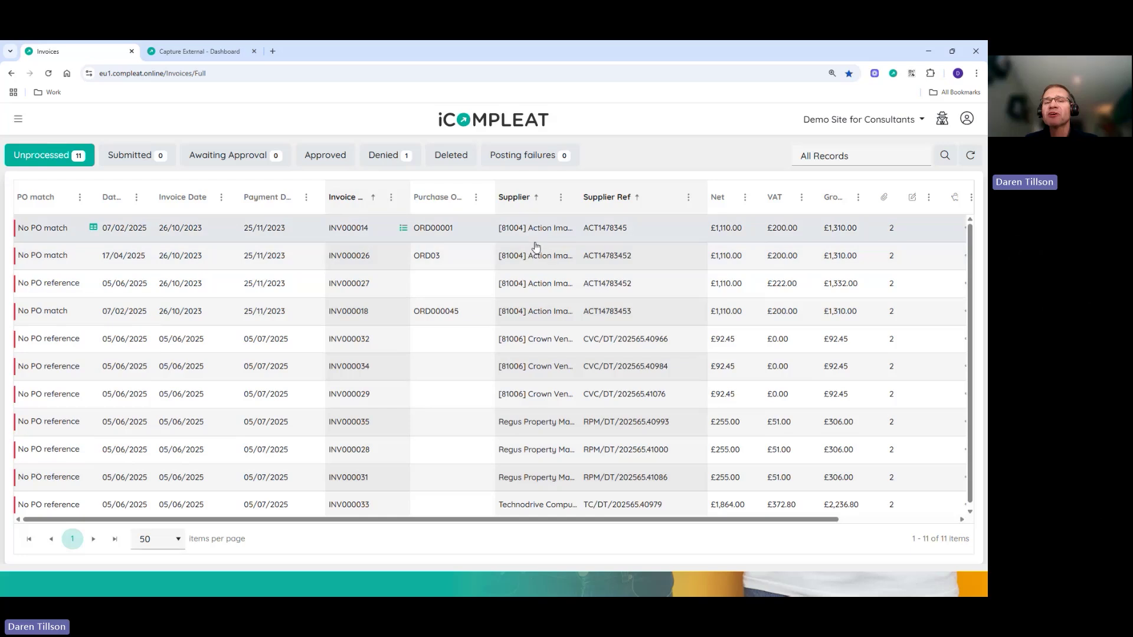
click(537, 201)
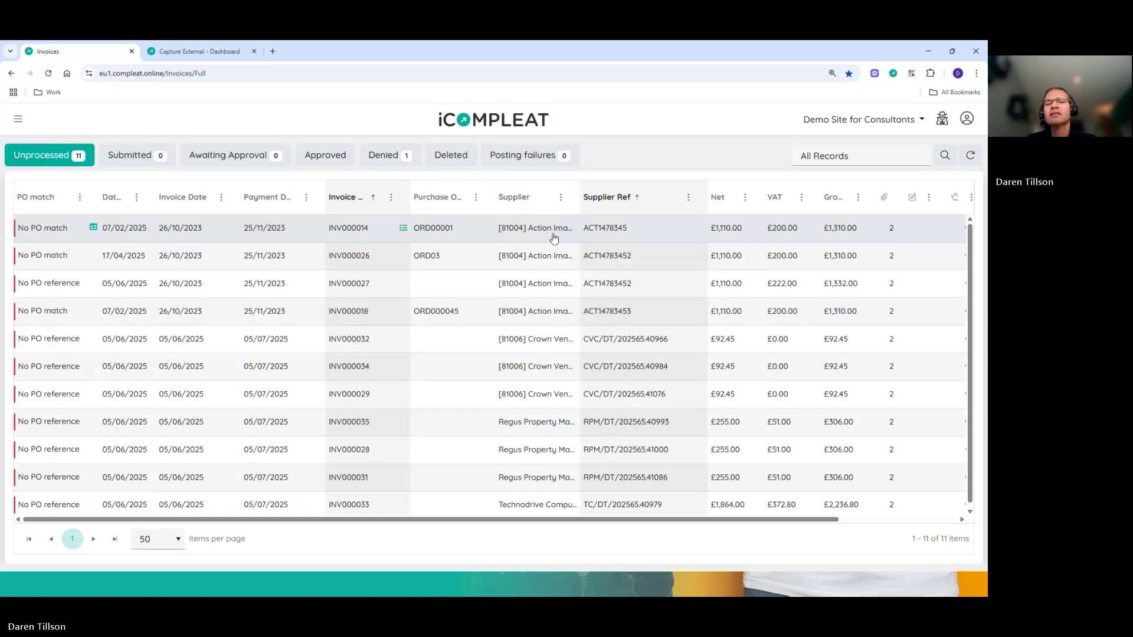
click(637, 201)
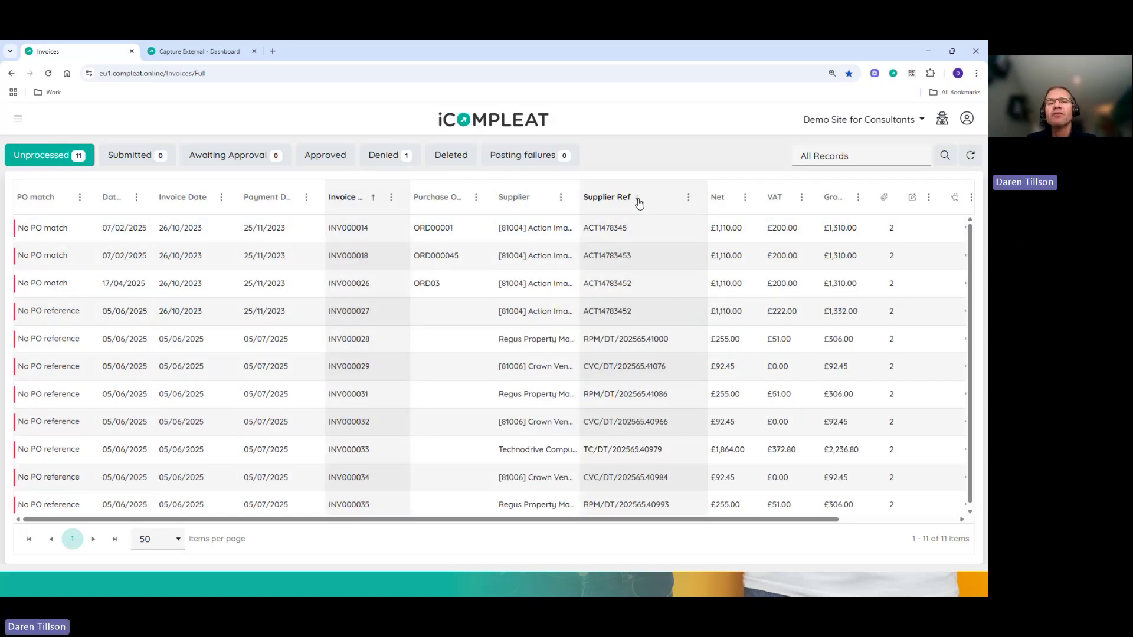
click(639, 202)
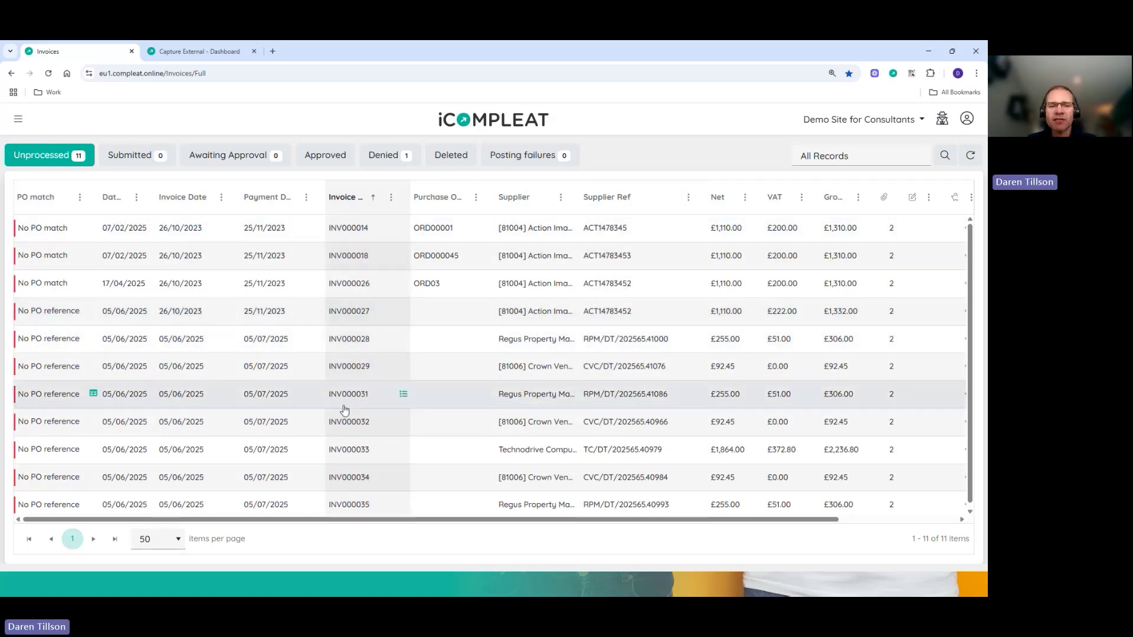
- Sort the unprocessed invoices ascending by Supplier and remove the Invoice Number sort
scroll(359, 248, down, 1)
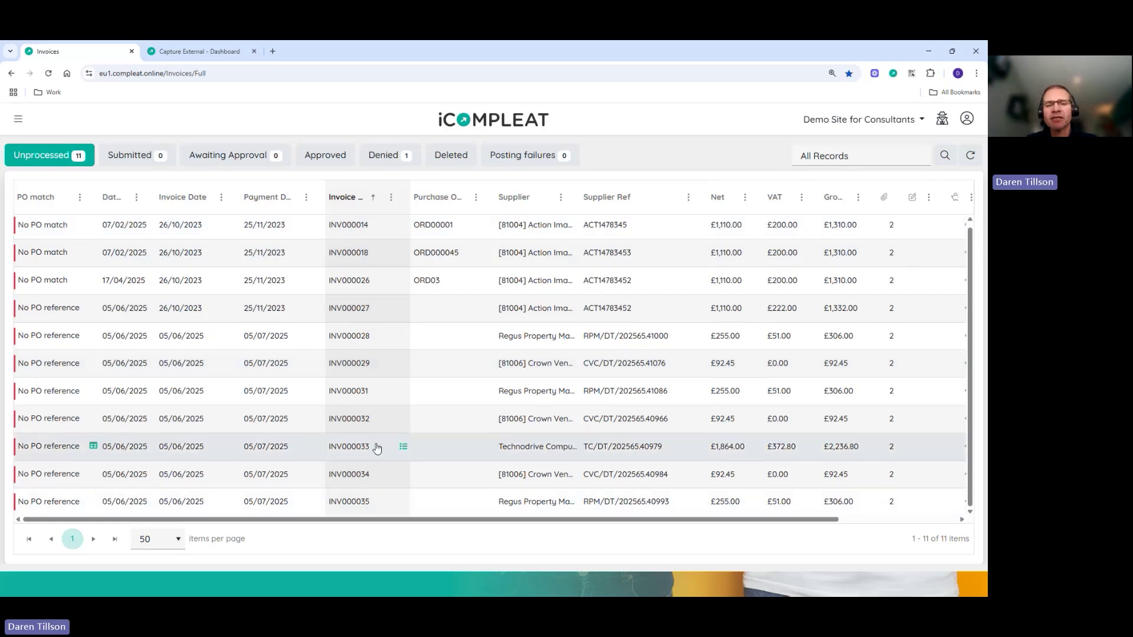
scroll(375, 443, up, 1)
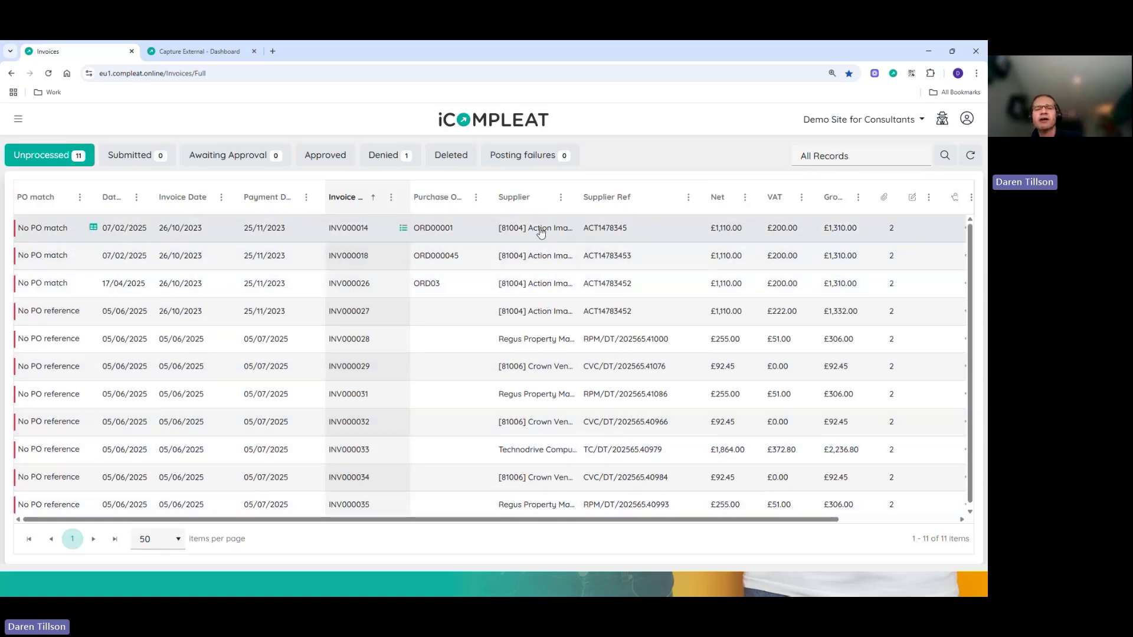
click(514, 200)
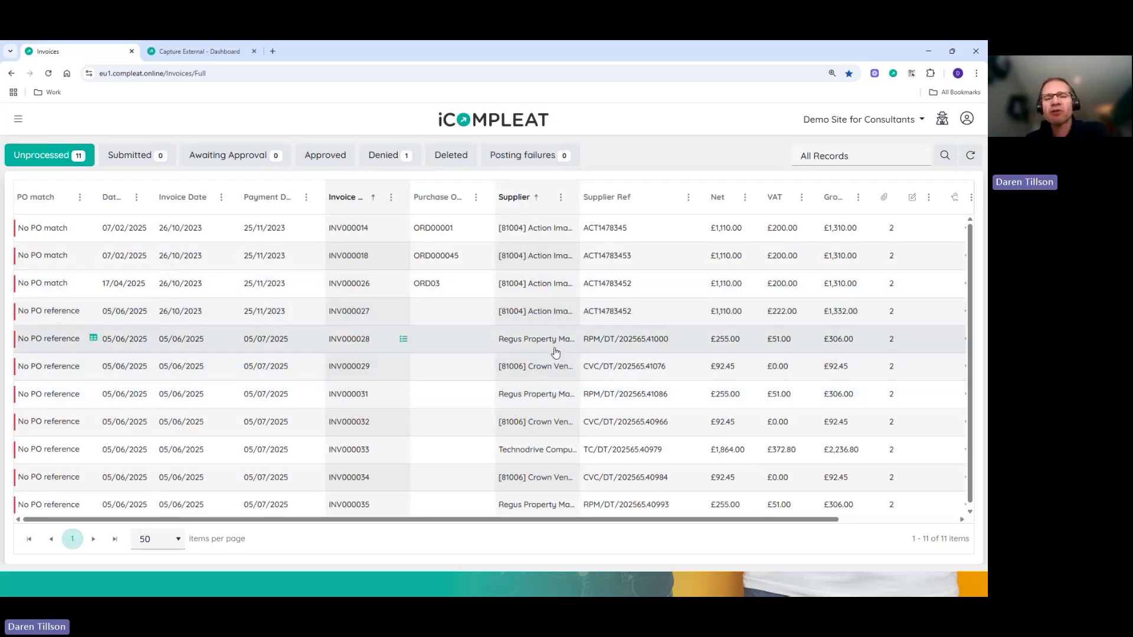
click(364, 202)
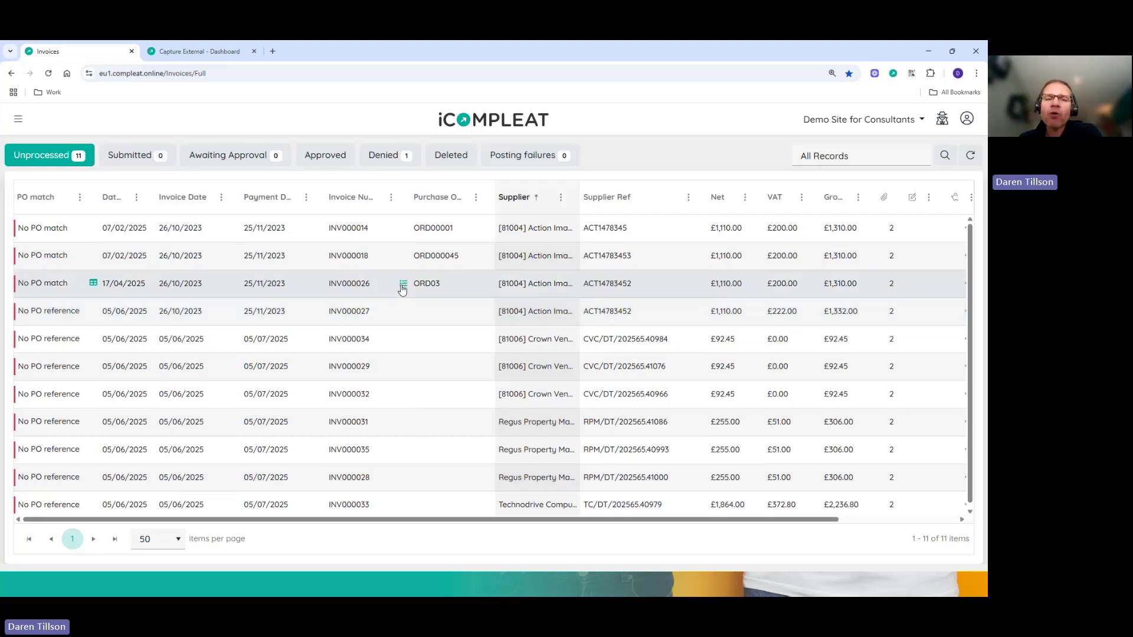
- Delete the unprocessed Action Images invoice received on 17/04/2025, giving "Duplicate" as the reason
click(405, 286)
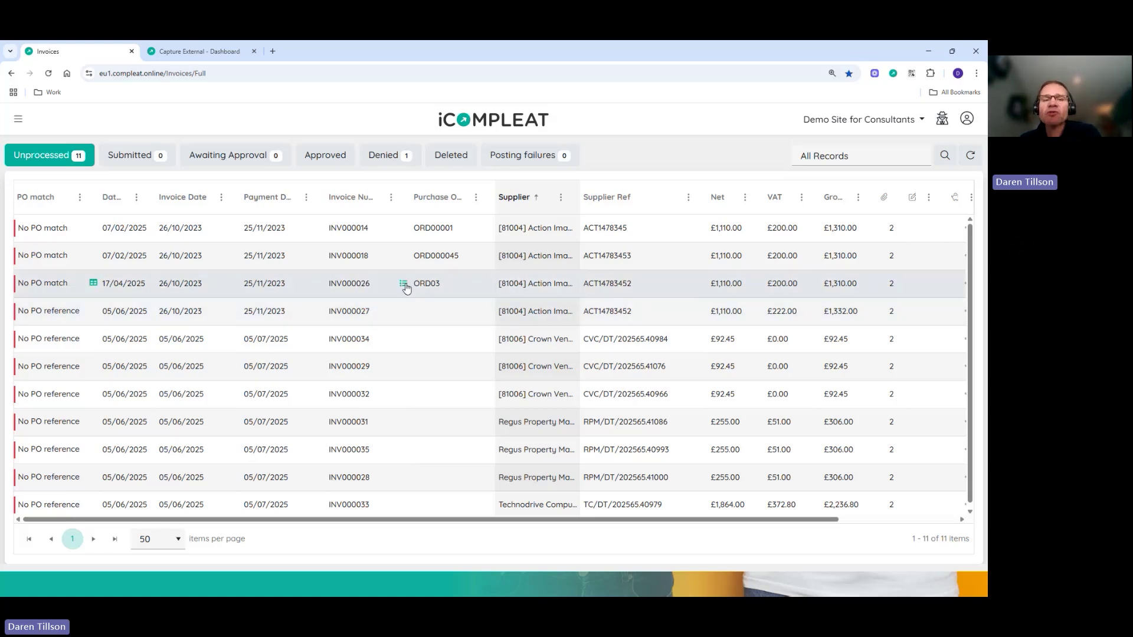
mouse_move(405, 287)
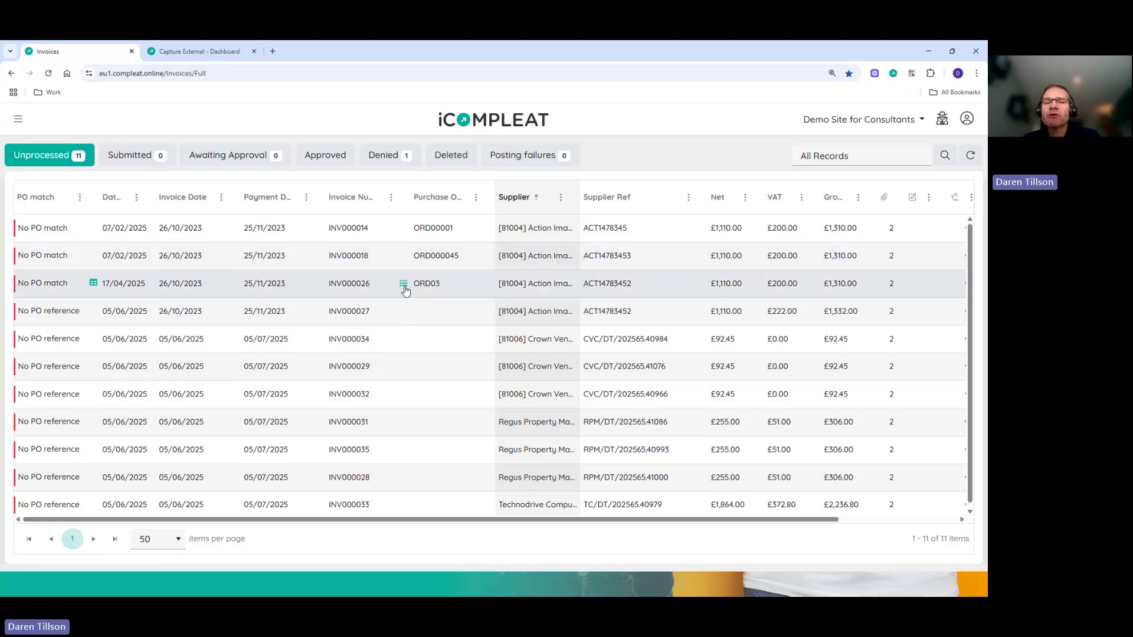
click(403, 286)
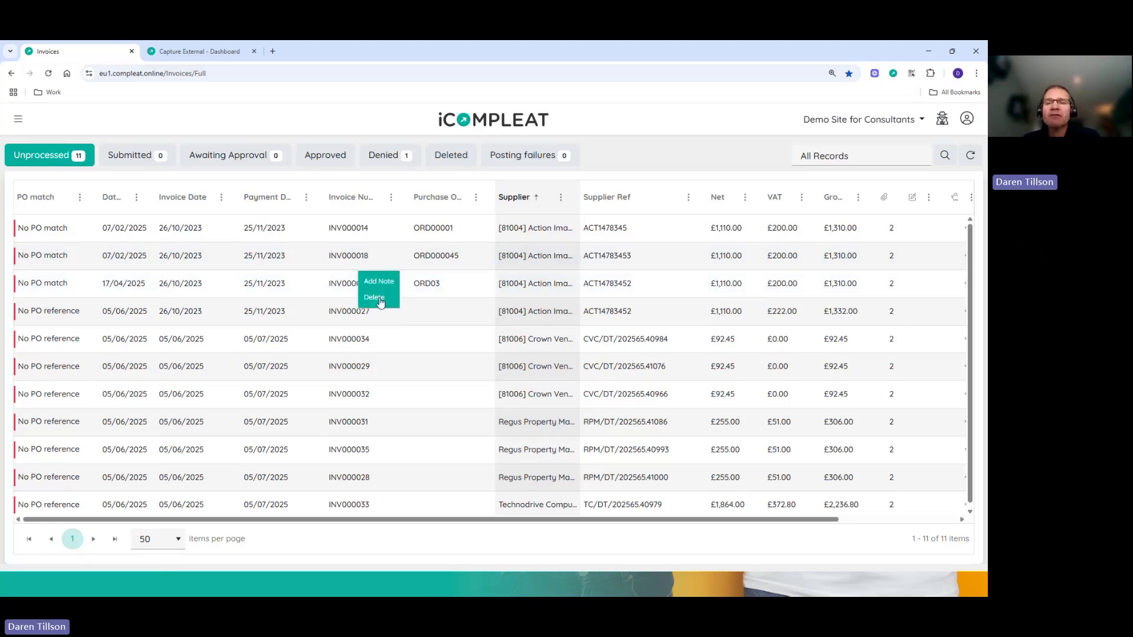
click(380, 299)
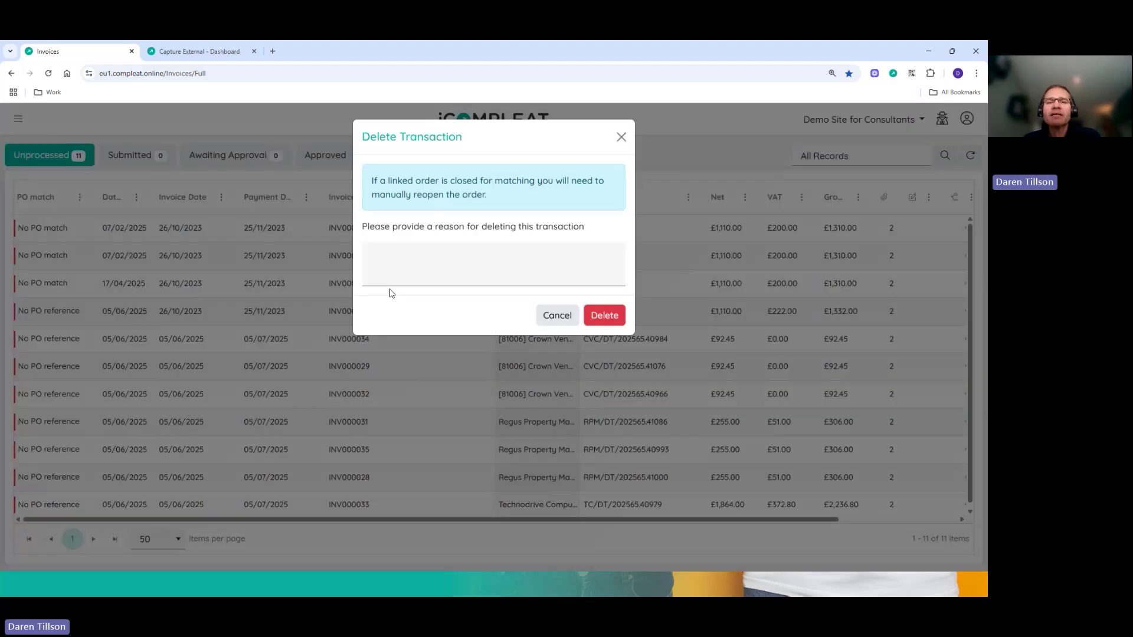
click(452, 272)
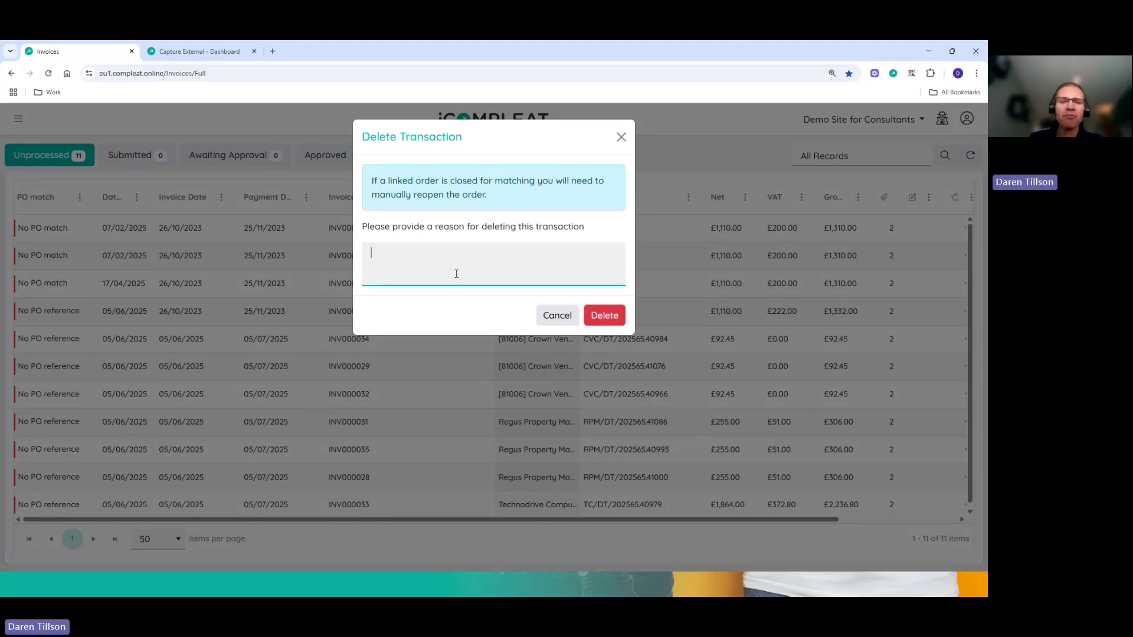
text(Duplocate)
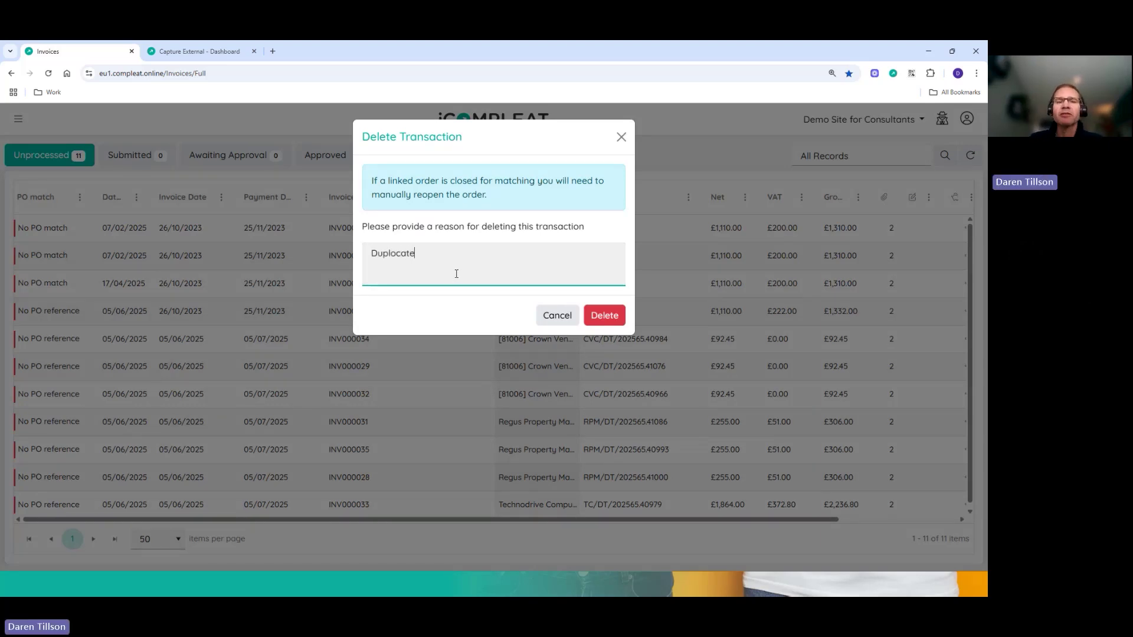
key(BackSpace)
key(BackSpace)
key(BackSpace)
key(BackSpace)
key(BackSpace)
text(icate)
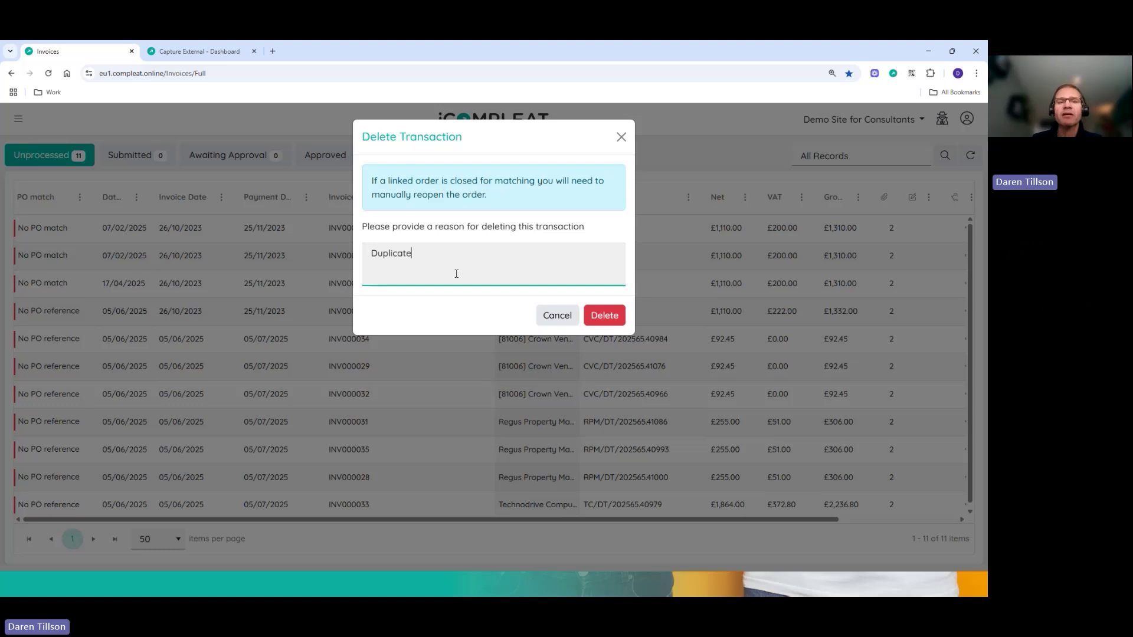
click(606, 321)
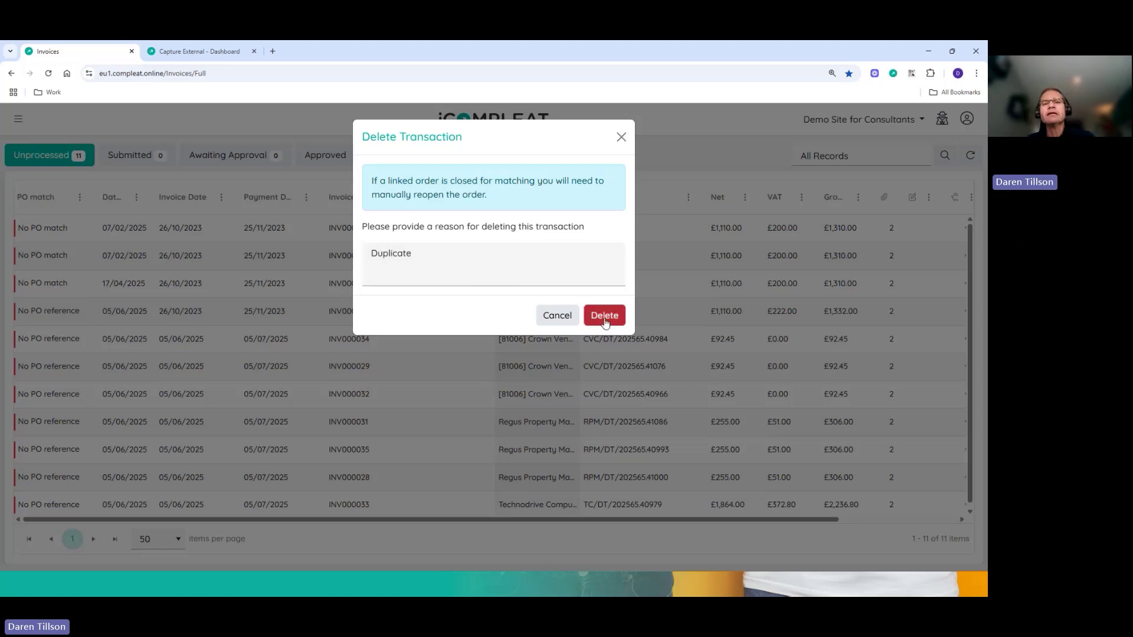
click(605, 319)
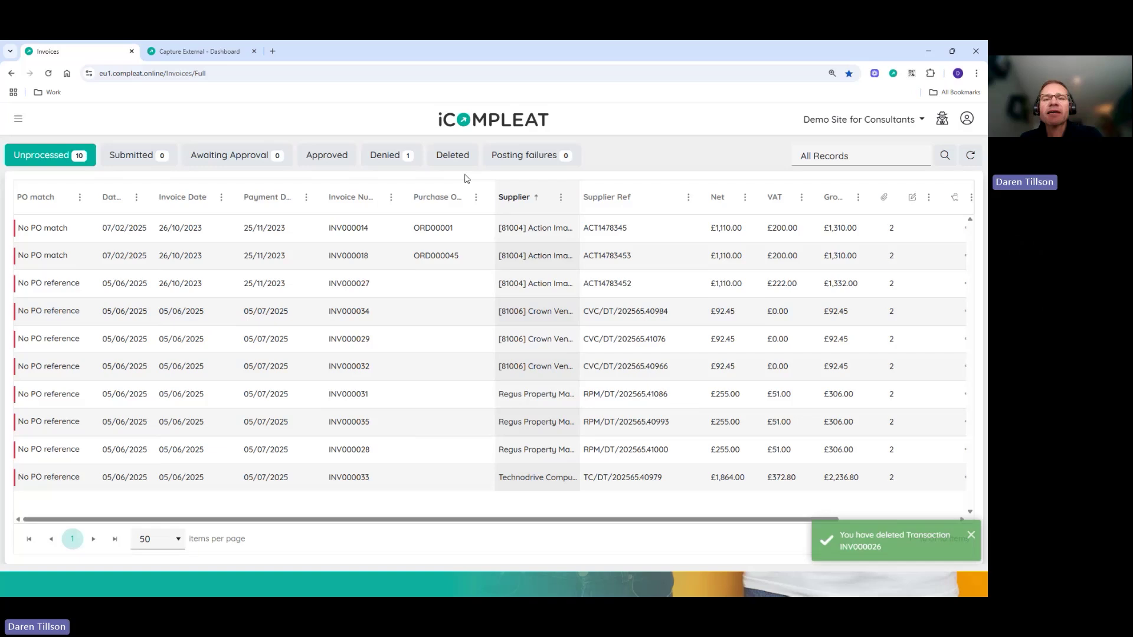
- Open the first invoice in the Deleted list, check its available actions such as Restore, and return to the list
click(454, 157)
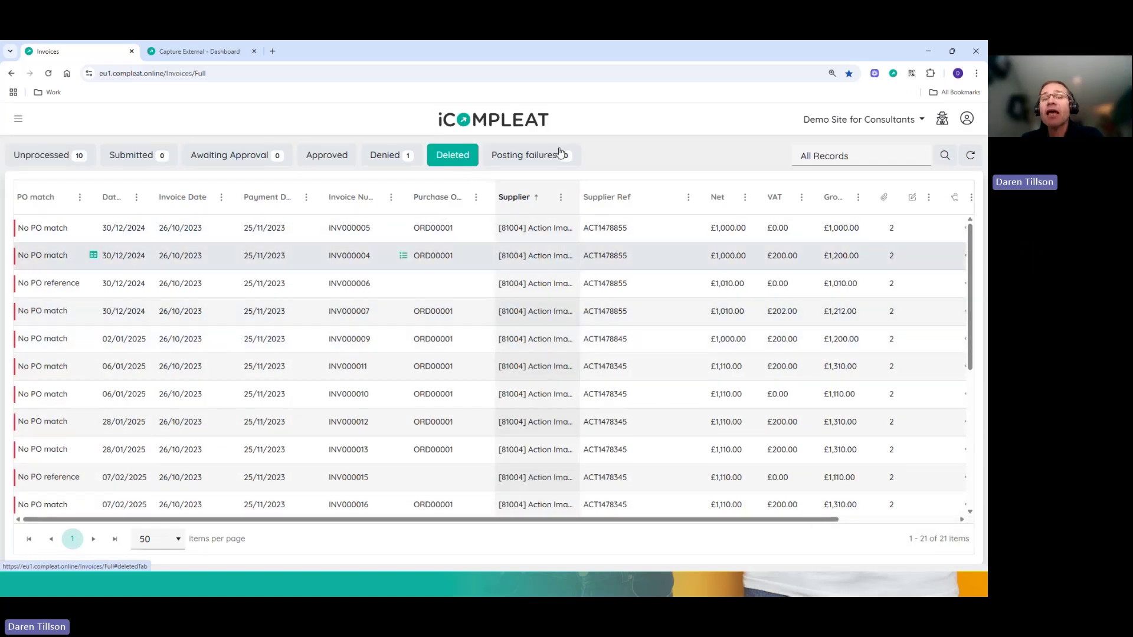
double_click(545, 235)
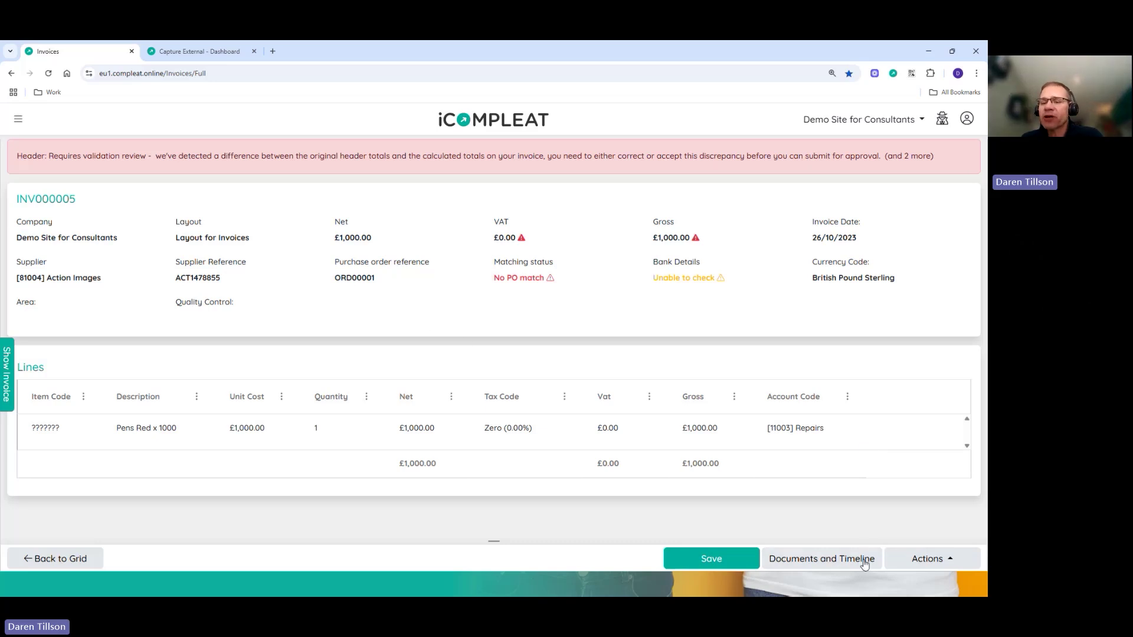
click(920, 562)
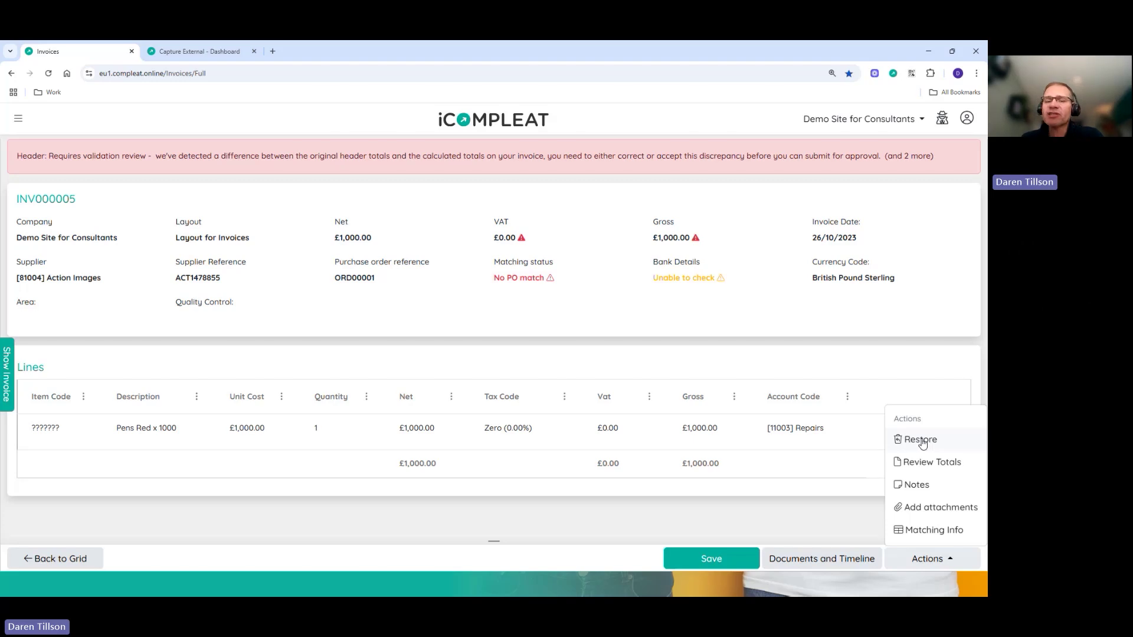
click(60, 559)
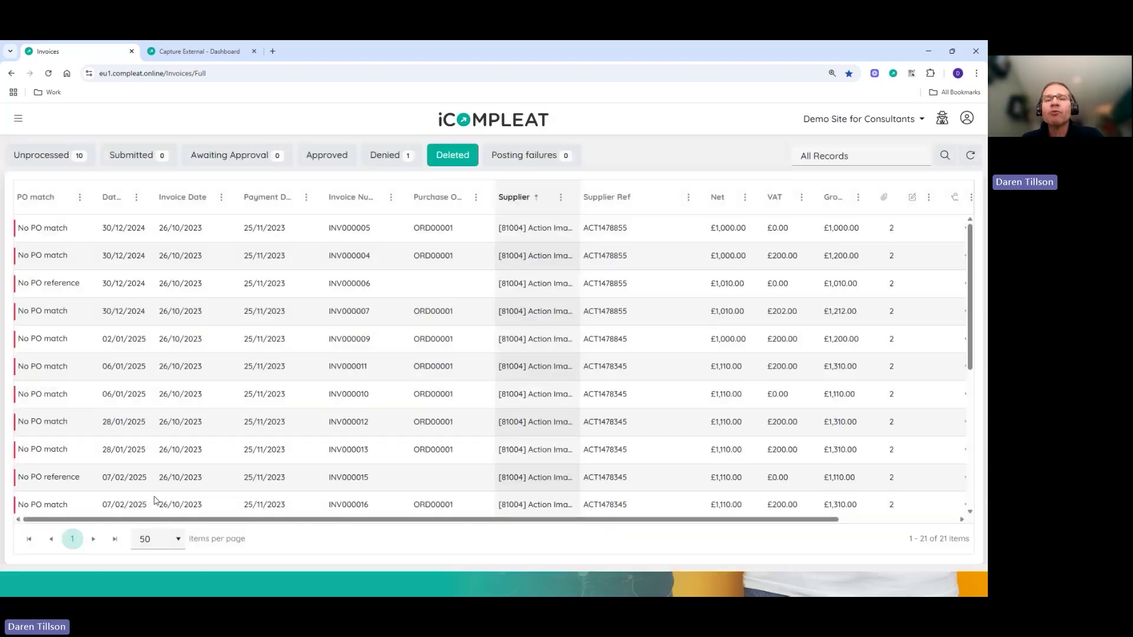
- Draft a note on the unprocessed Action Images invoice received 05/06/2025, reading "Holding and checking on pricing with" plus the contact's name
click(26, 157)
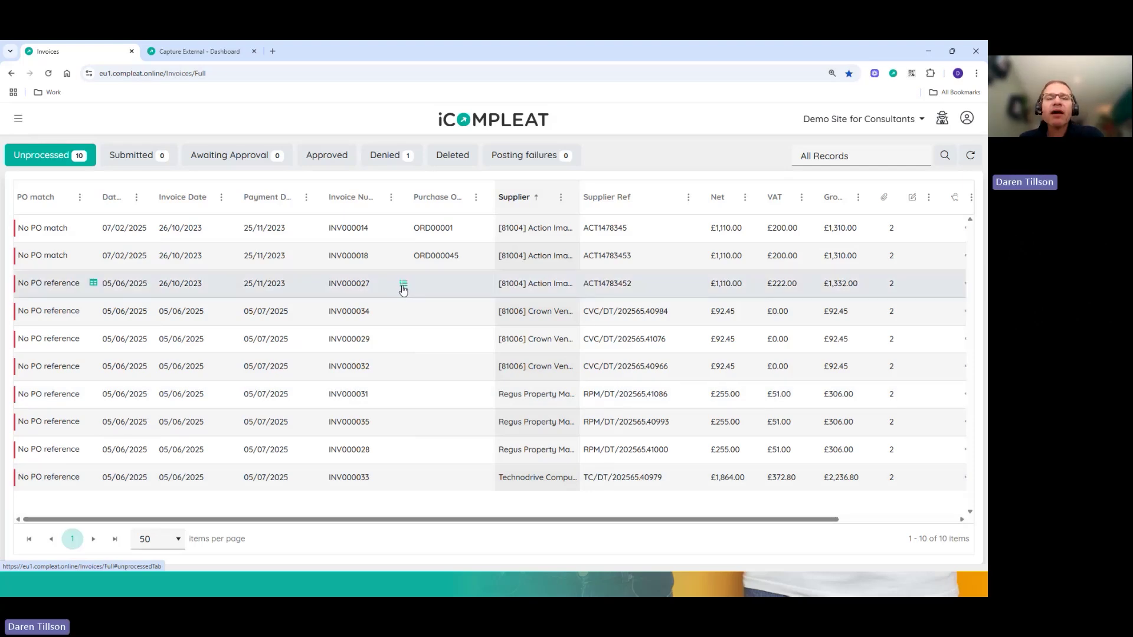
click(403, 285)
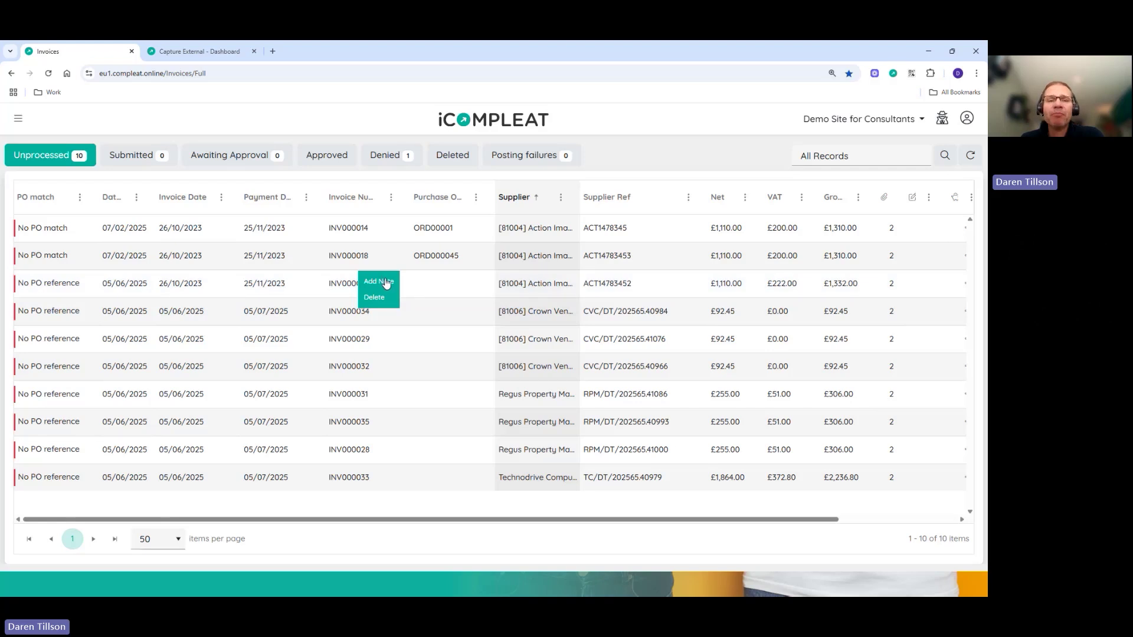
click(384, 281)
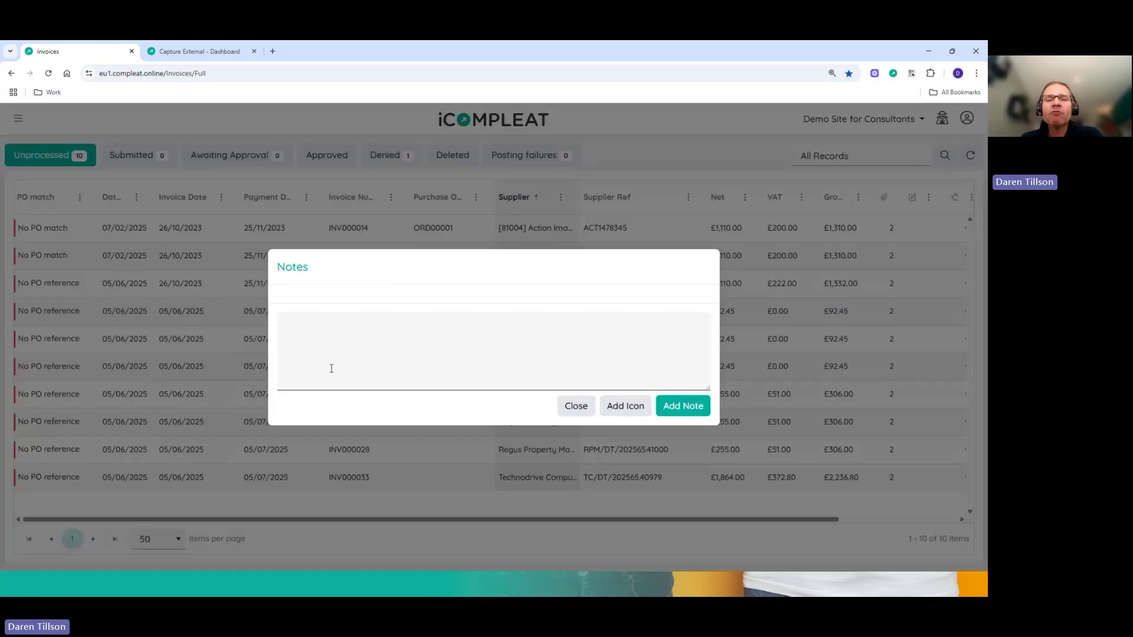
click(335, 365)
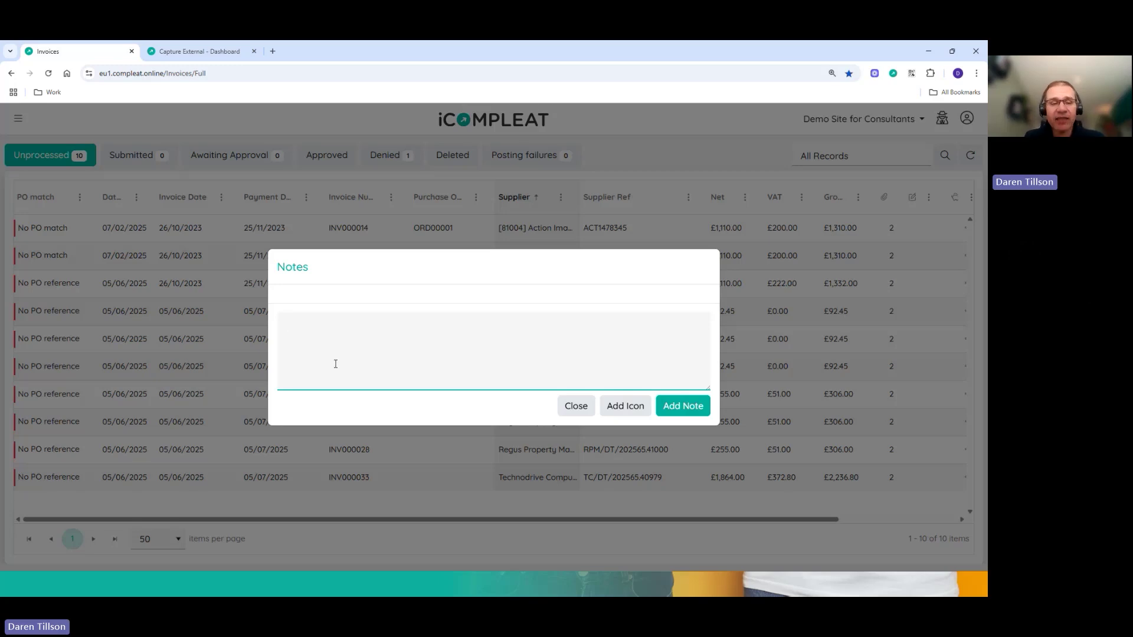
text(olding )
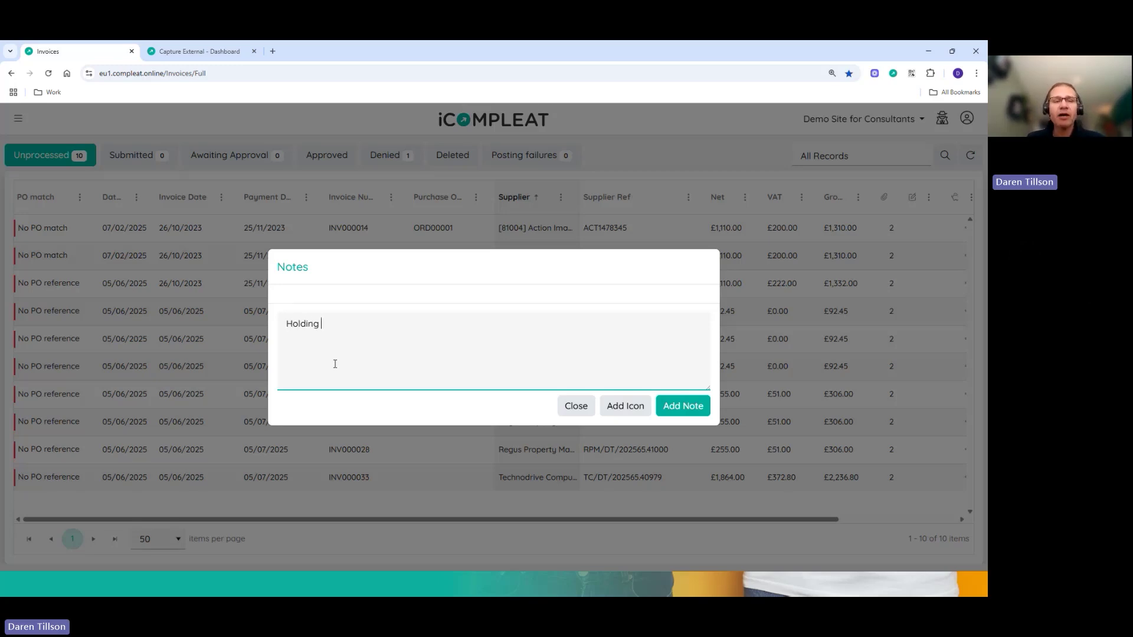
text(and checking on)
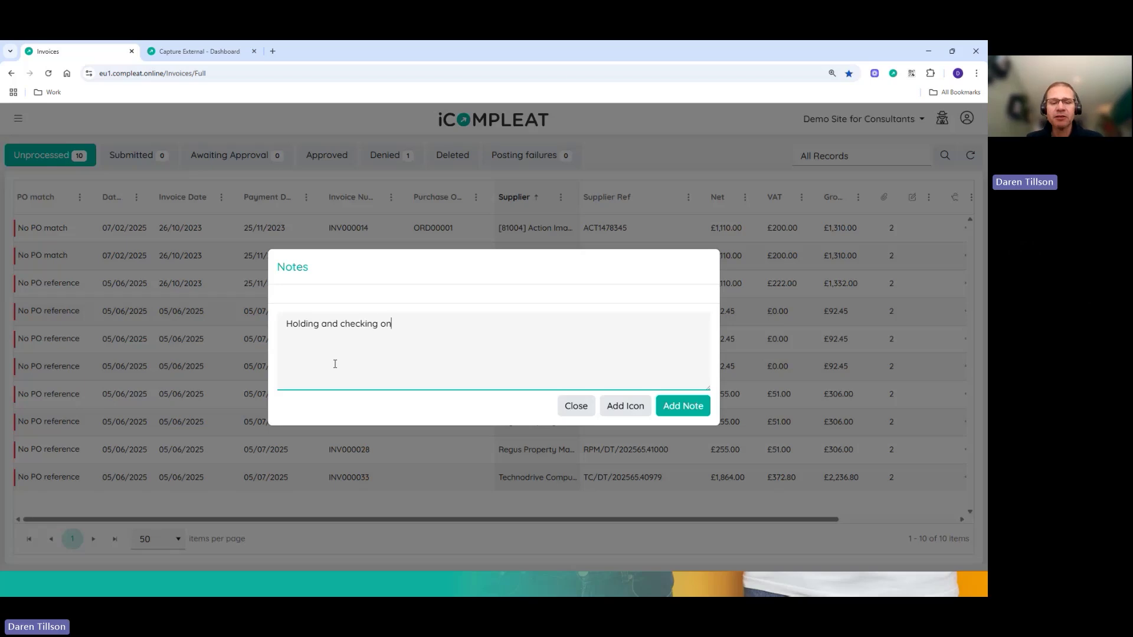
text( proicic)
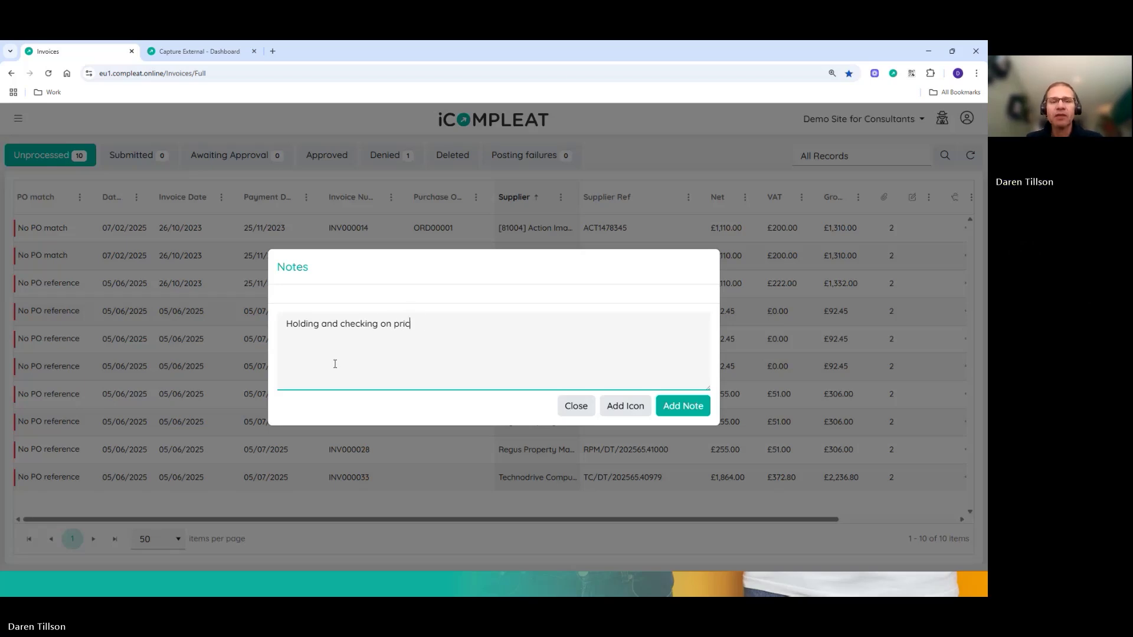
text(ing with Bob)
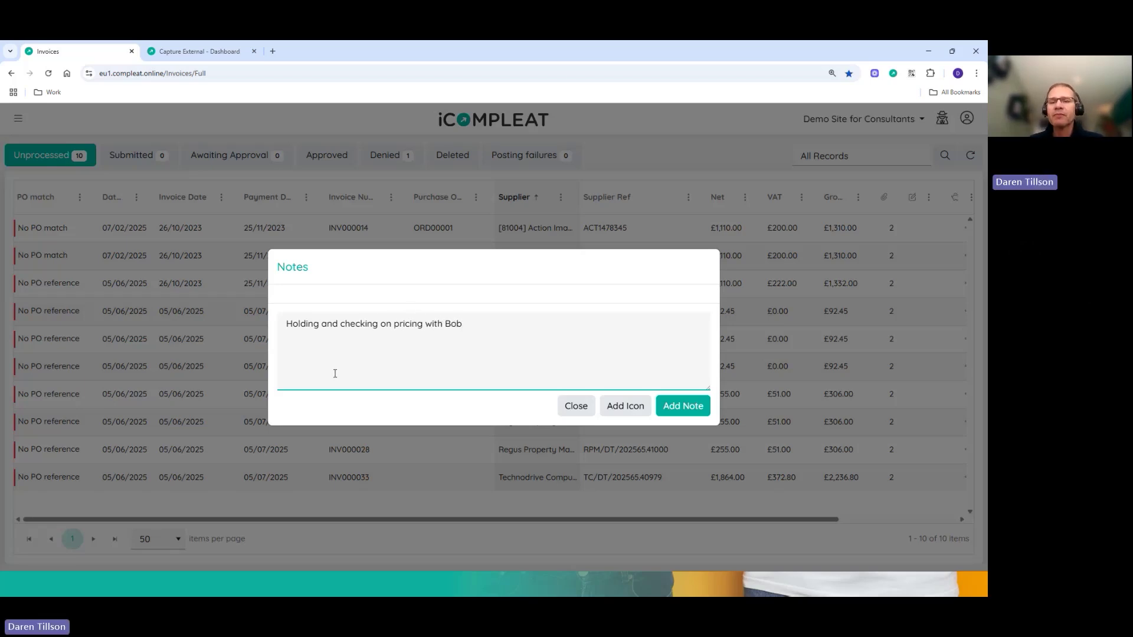
- Give the note a red phone icon and add it to the invoice
click(627, 407)
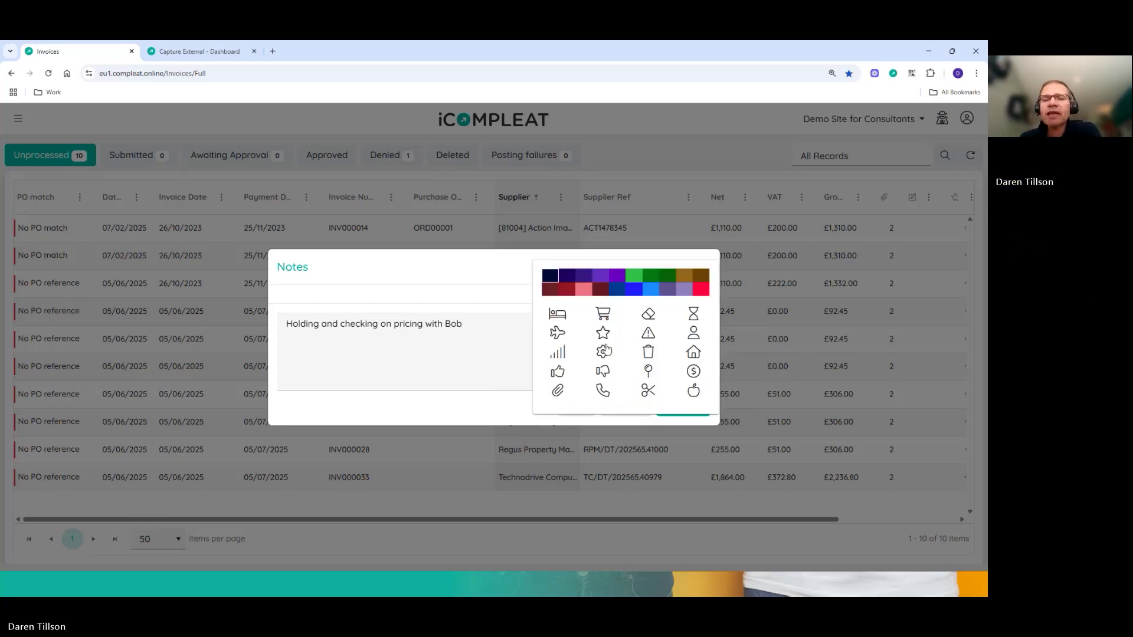
click(603, 391)
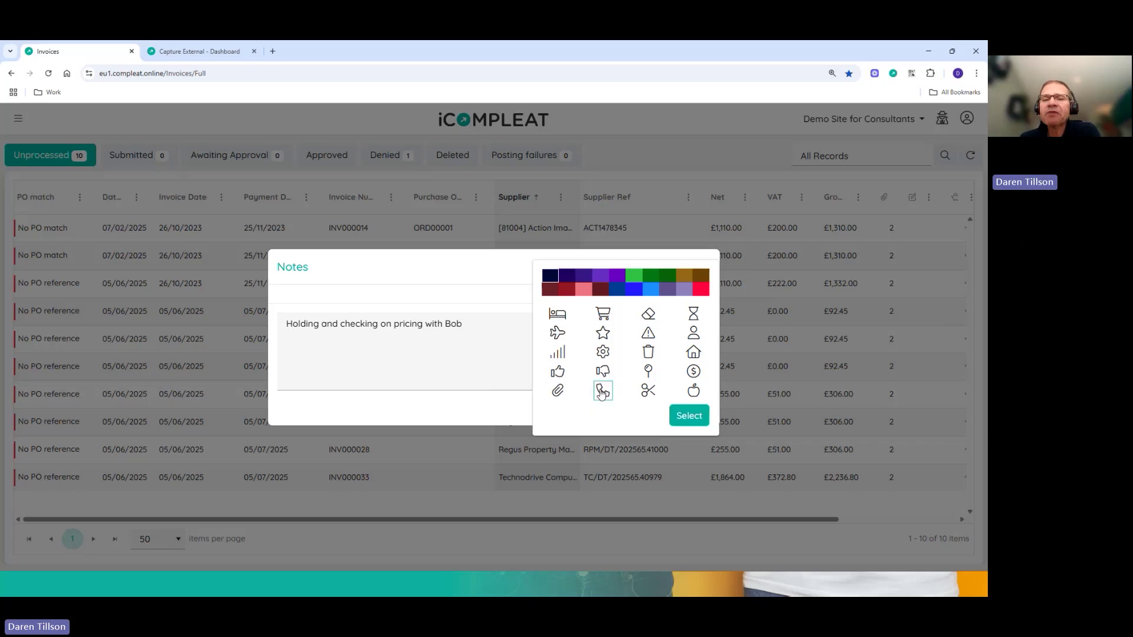
click(702, 292)
click(686, 417)
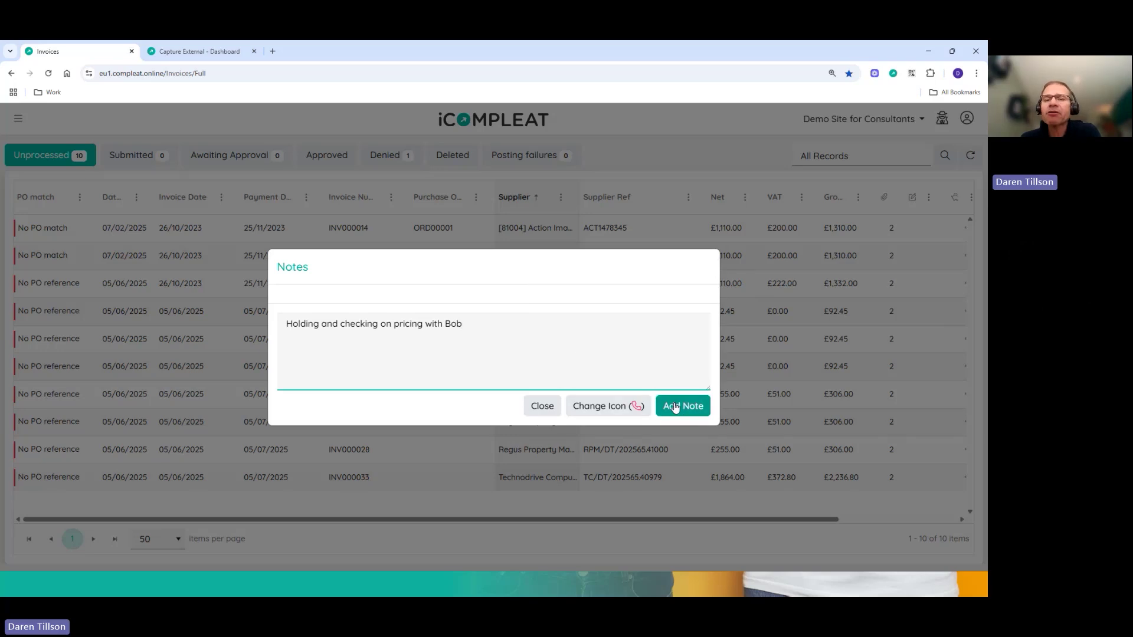
click(676, 407)
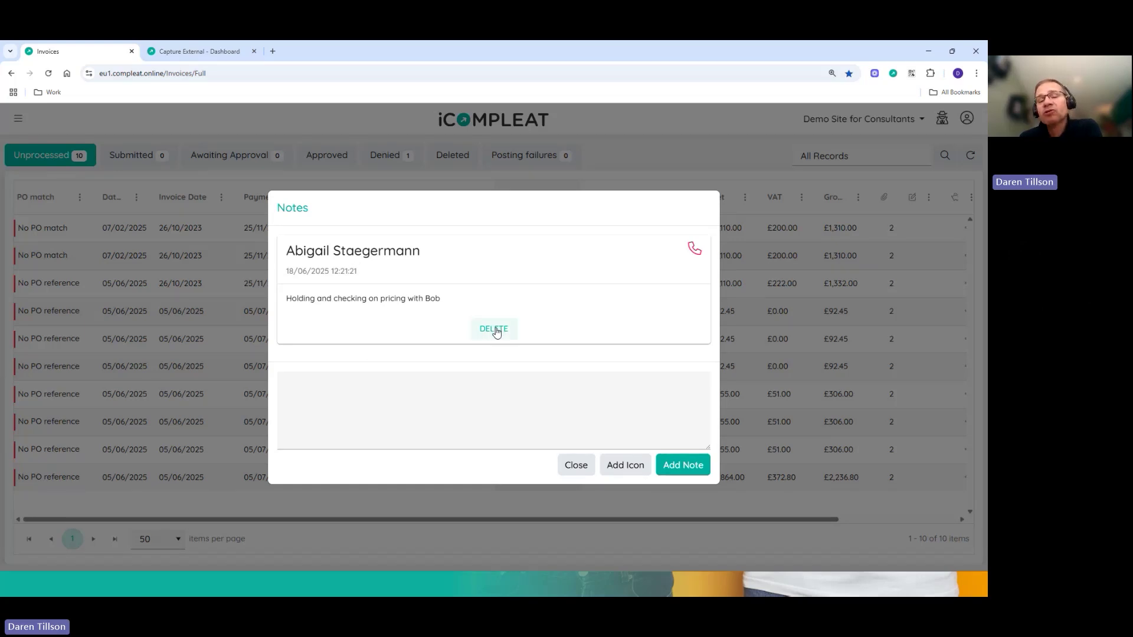
click(391, 412)
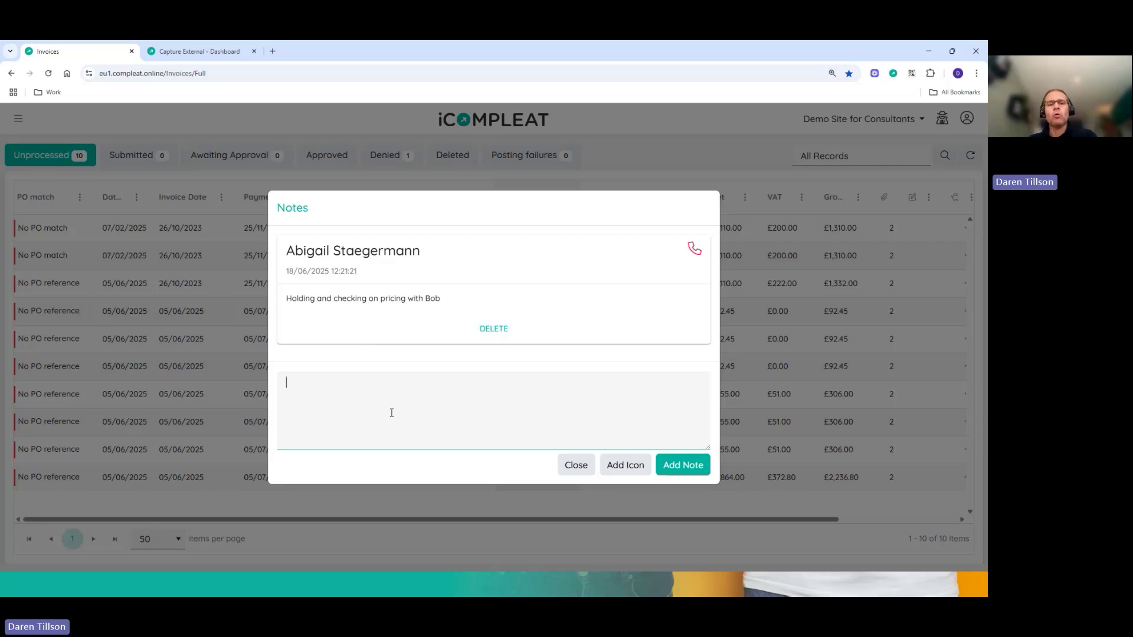
text(hqsdojnwc)
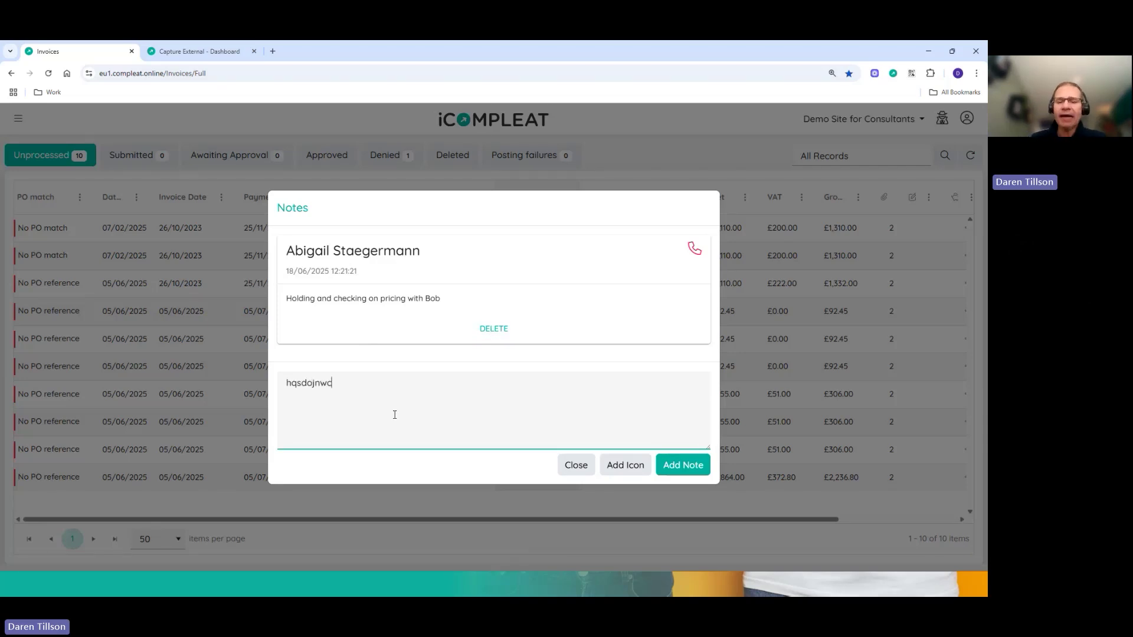
key(BackSpace)
key(BackSpace)
key(BackSpace)
key(BackSpace)
key(BackSpace)
key(BackSpace)
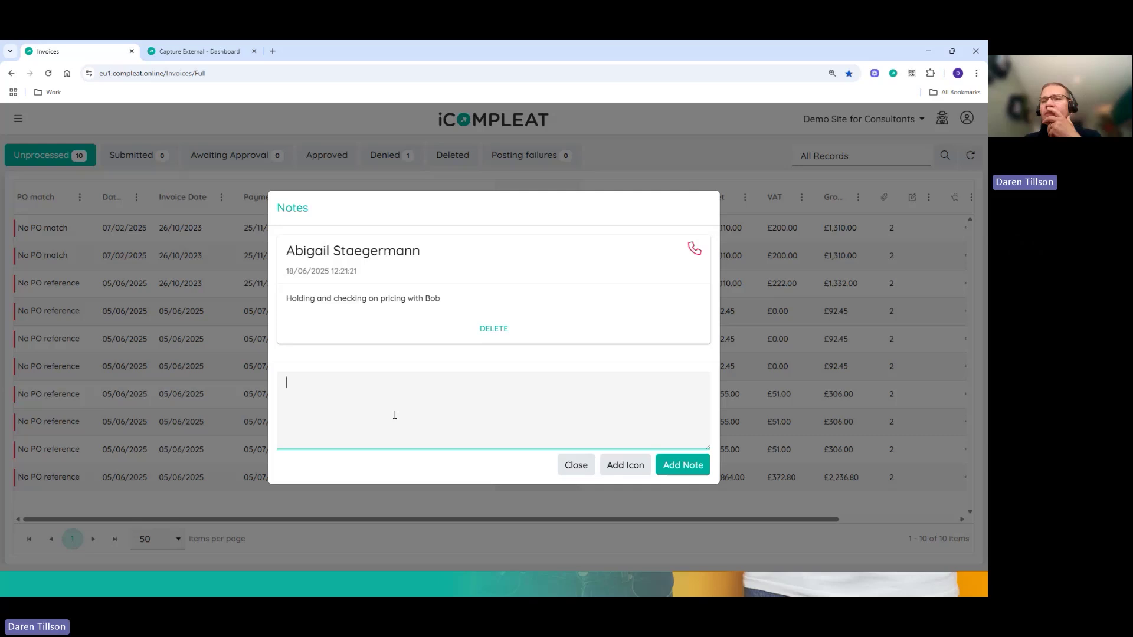
- Close the invoice's notes and refresh the Unprocessed list by switching to the Submitted list and back
click(573, 465)
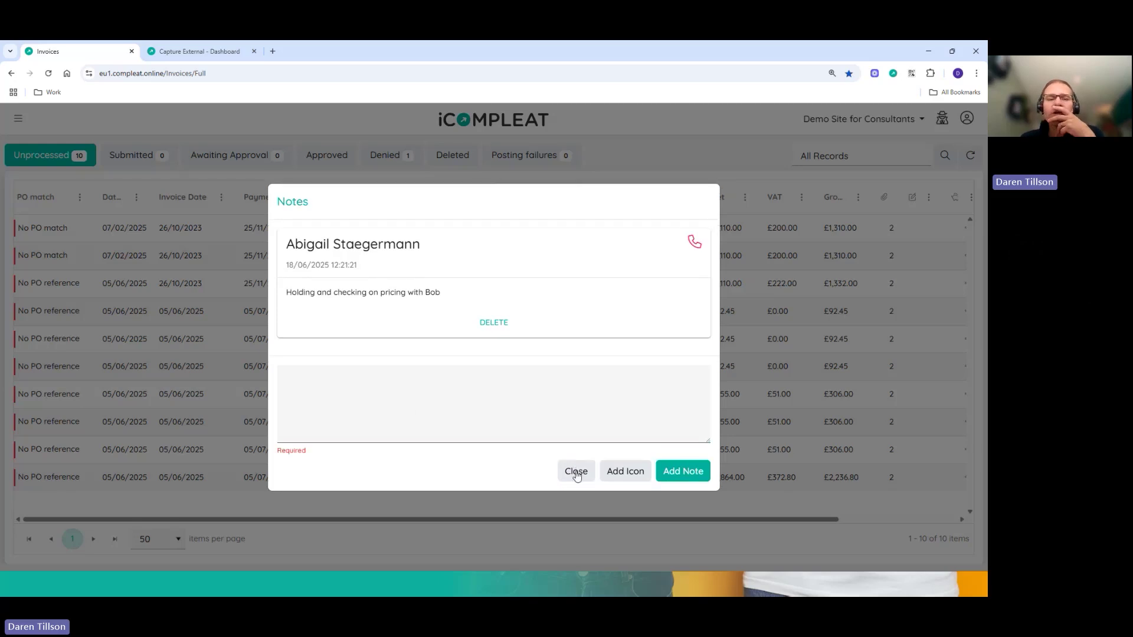
click(576, 472)
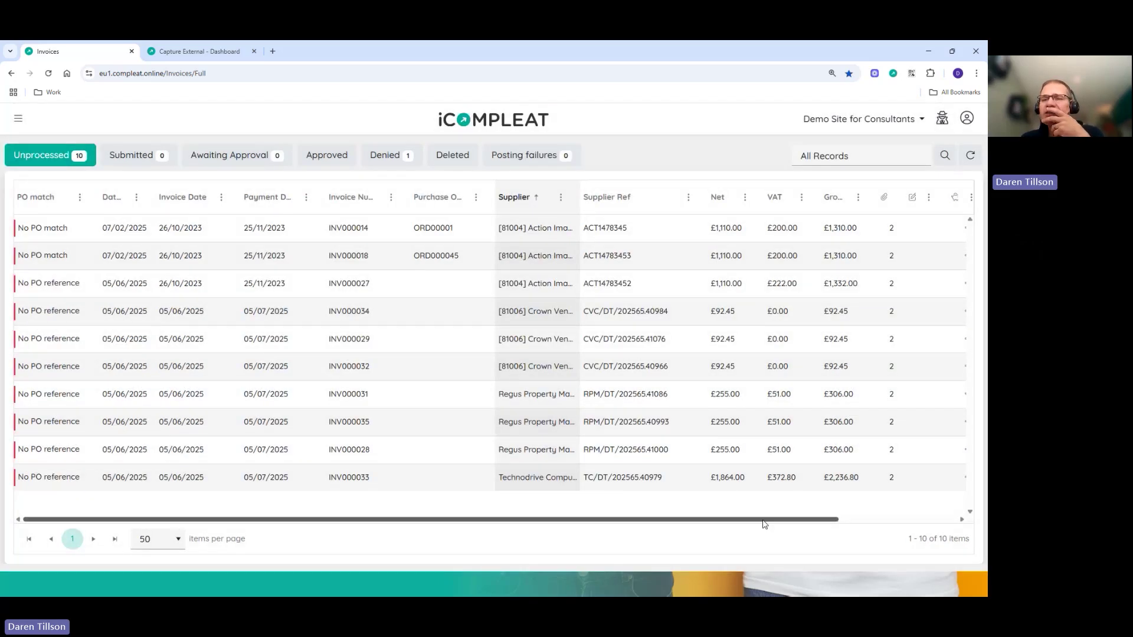
drag(764, 525, 948, 514)
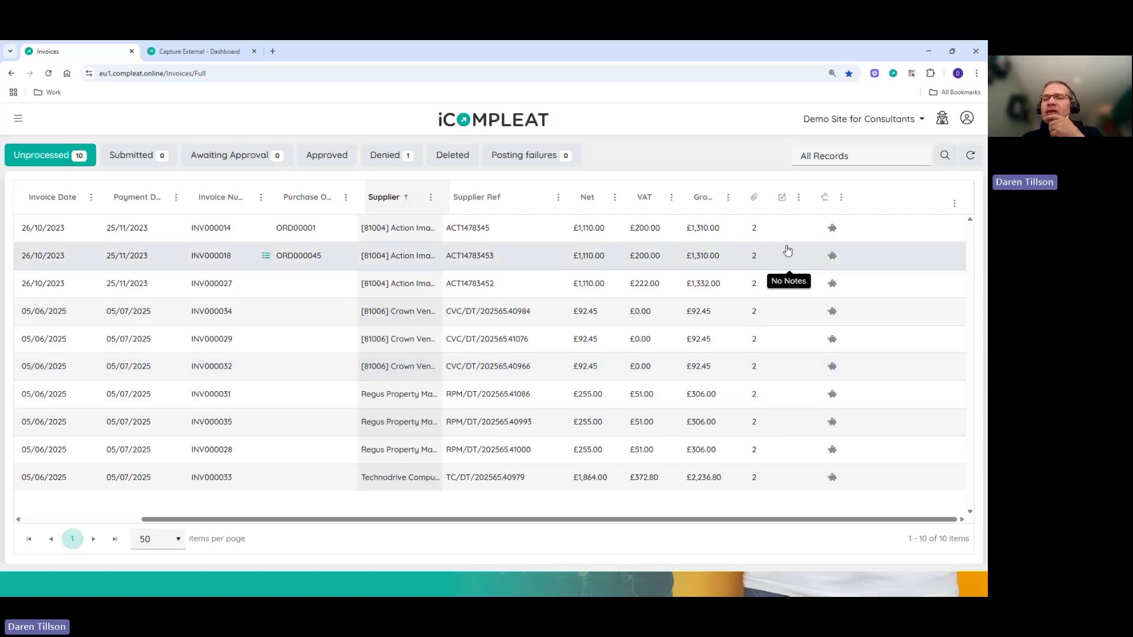
click(137, 157)
click(43, 159)
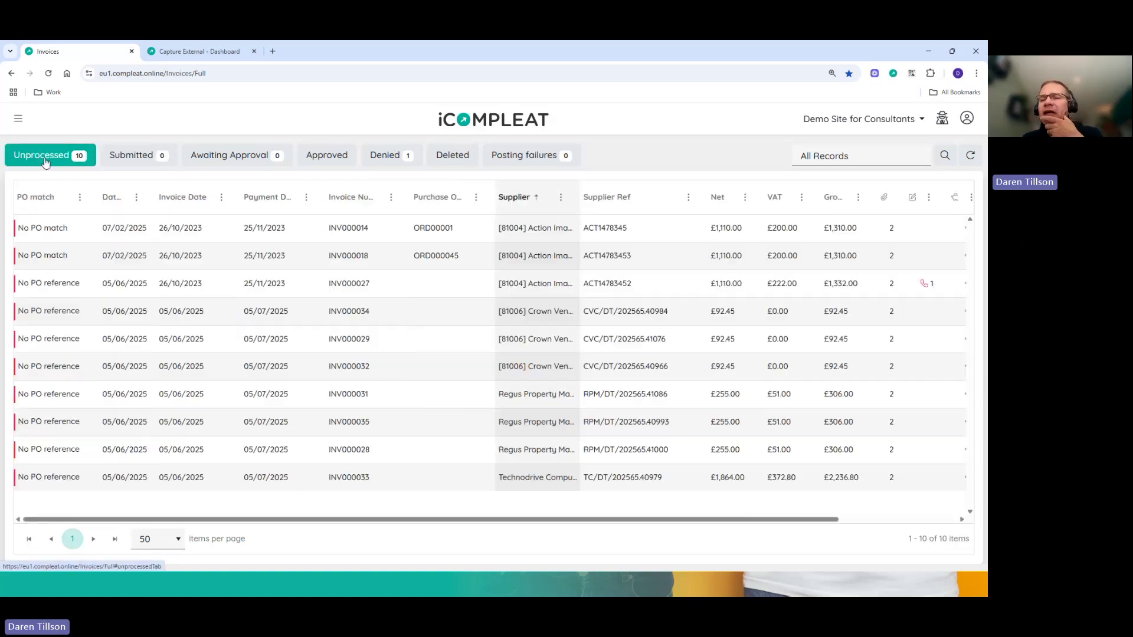
scroll(649, 407, right, 1)
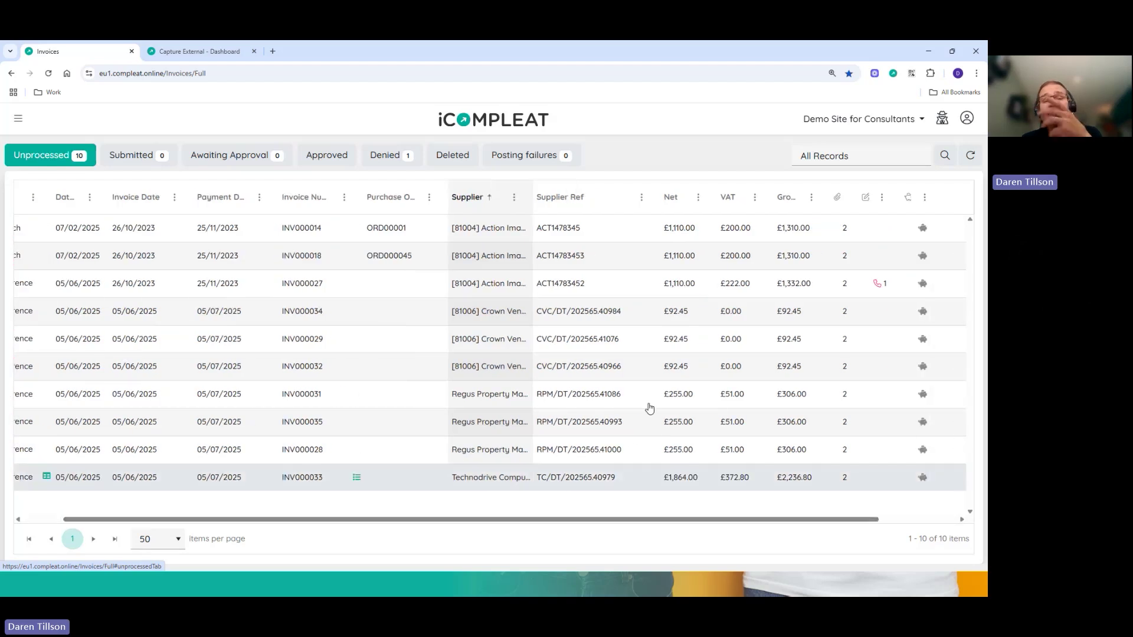
click(126, 157)
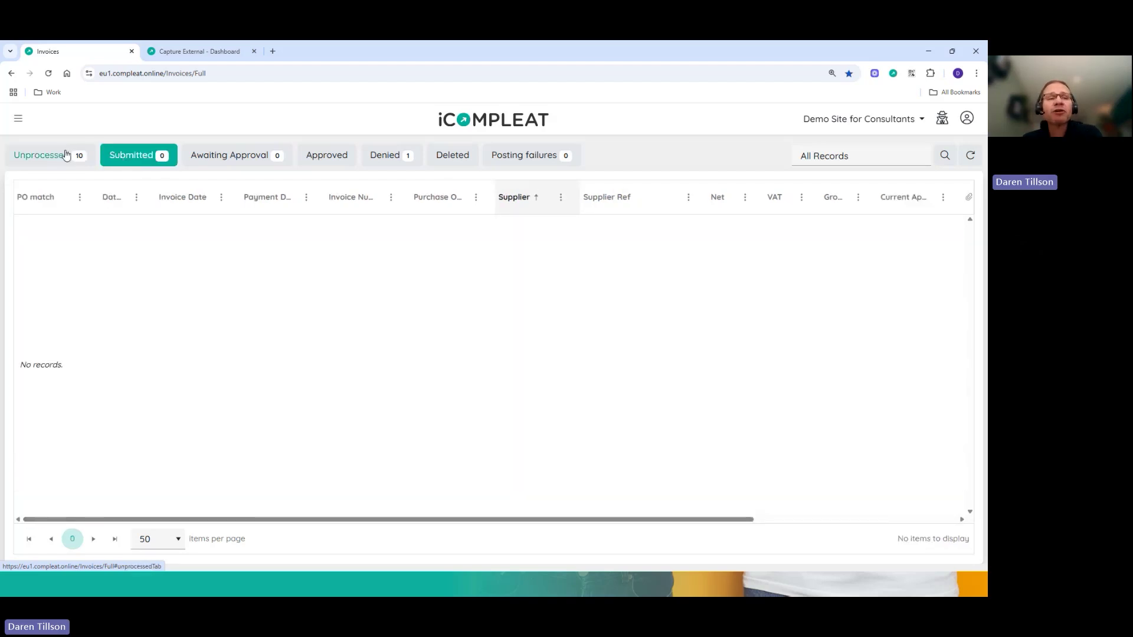
click(66, 154)
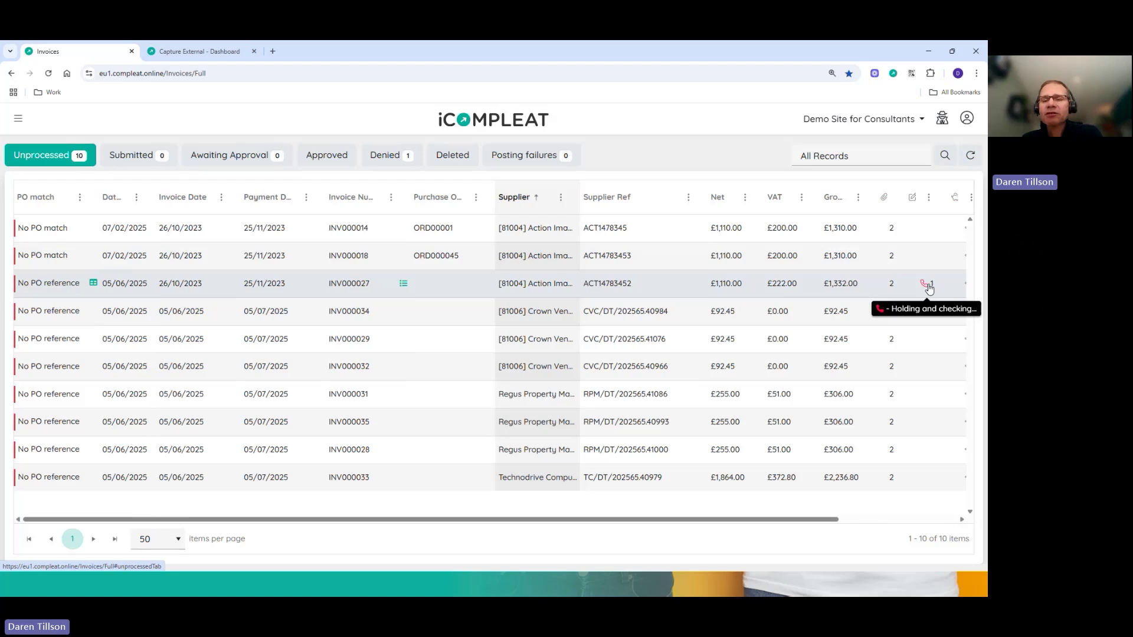
- View the Action Images invoice's saved note from its phone marker in the list, and close the notes
scroll(929, 288, right, 3)
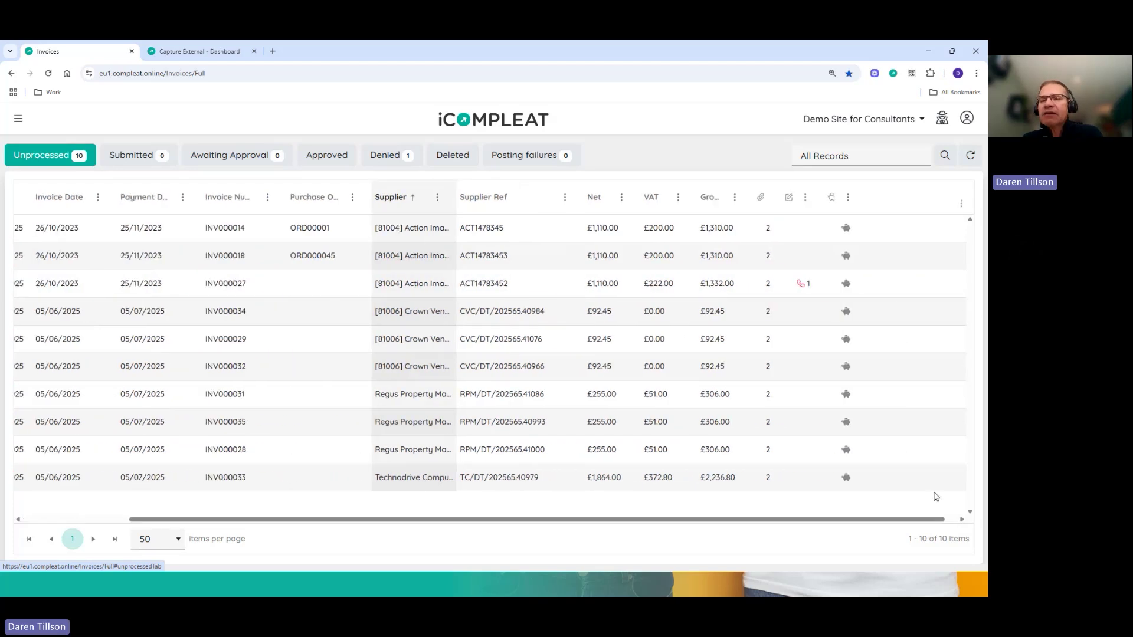
click(804, 284)
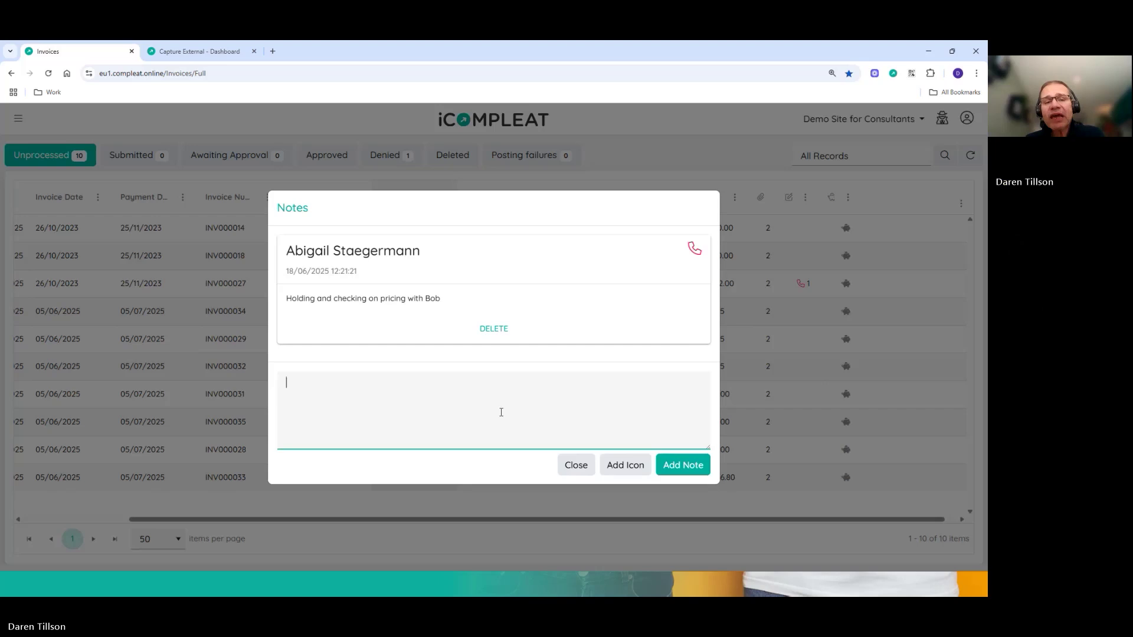
click(573, 470)
click(573, 470)
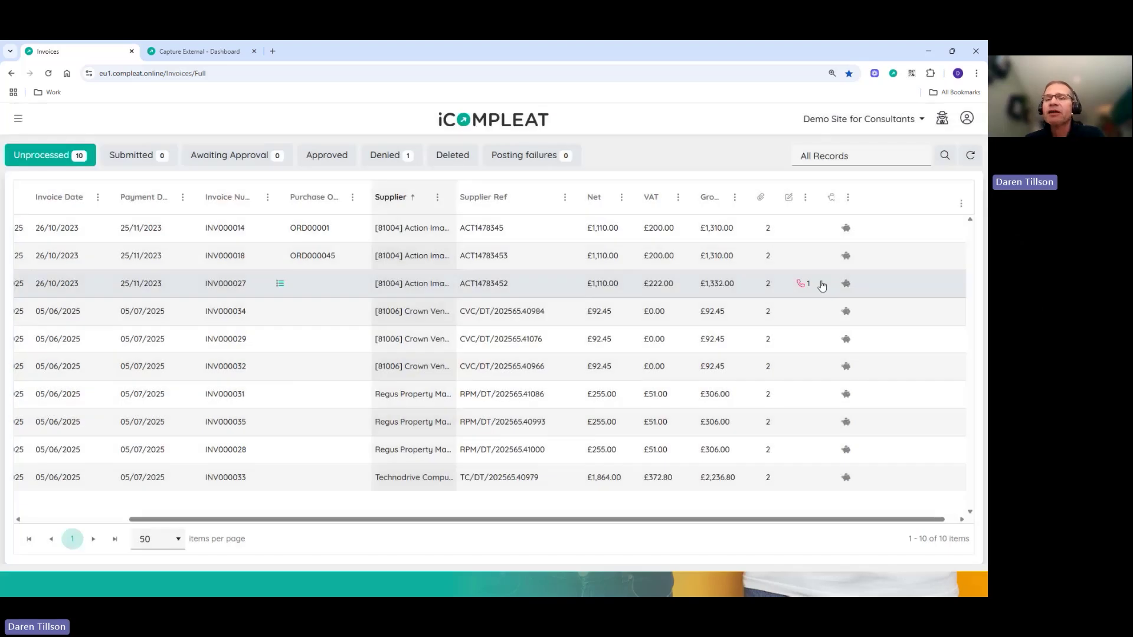
mouse_move(803, 286)
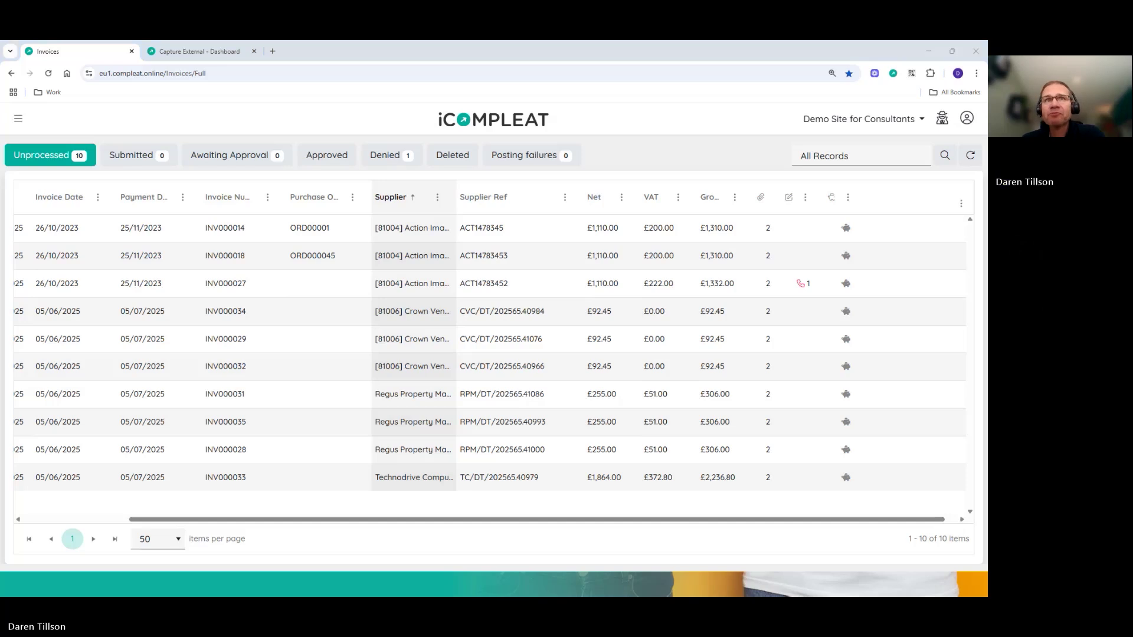
- Open the Action Images invoice carrying the note and examine its line validation warnings and the Area column
click(640, 284)
click(651, 292)
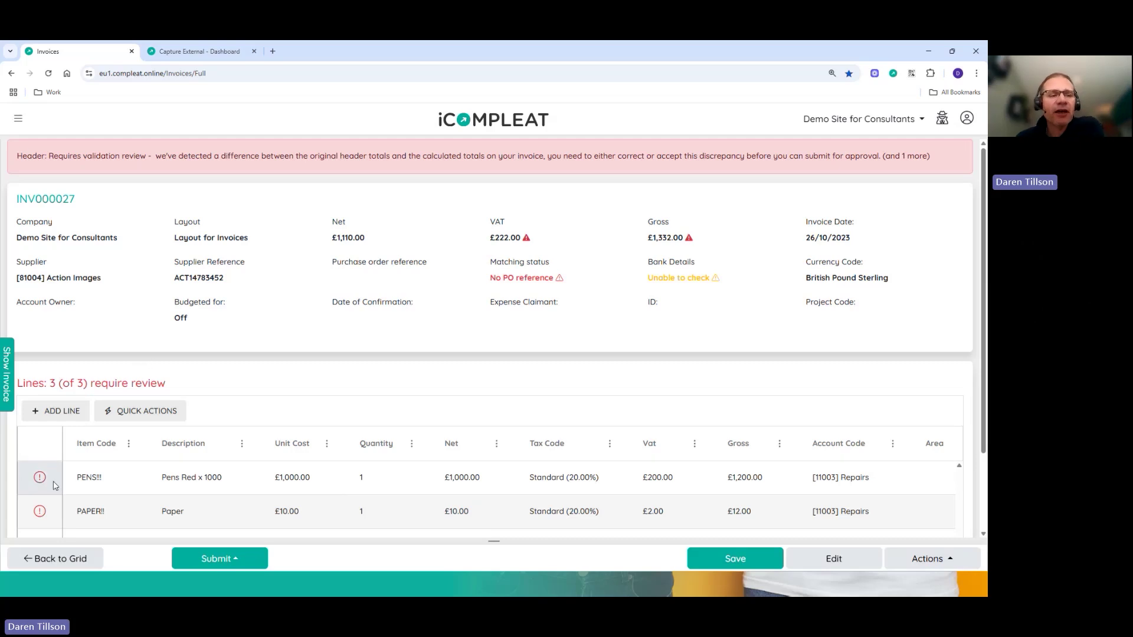
mouse_move(41, 481)
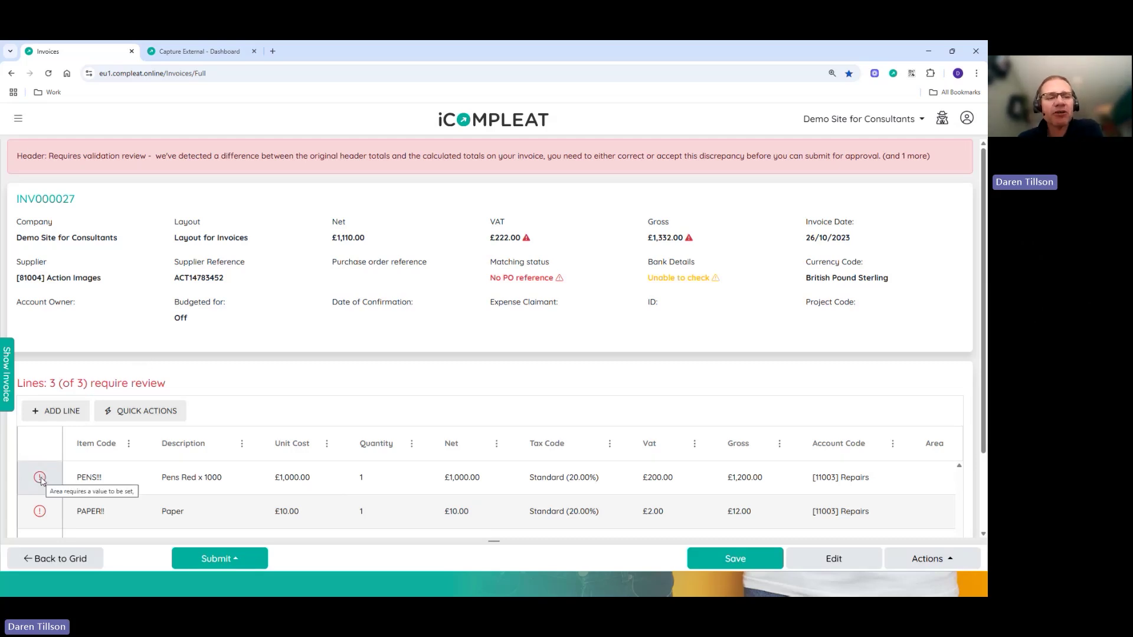
scroll(40, 434, down, 1)
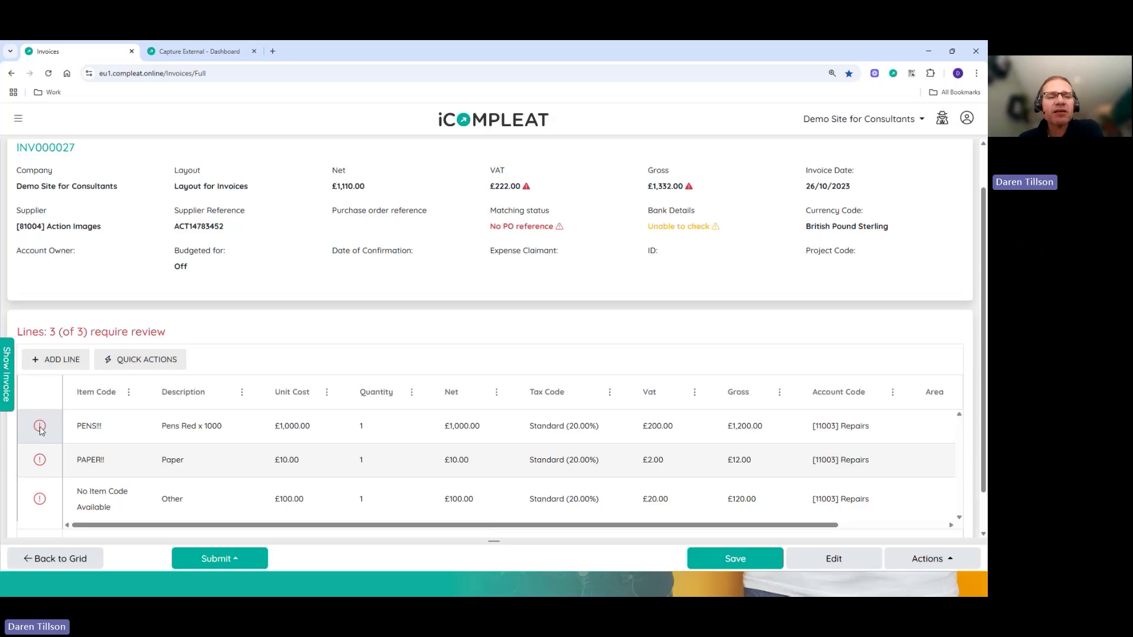
mouse_move(40, 430)
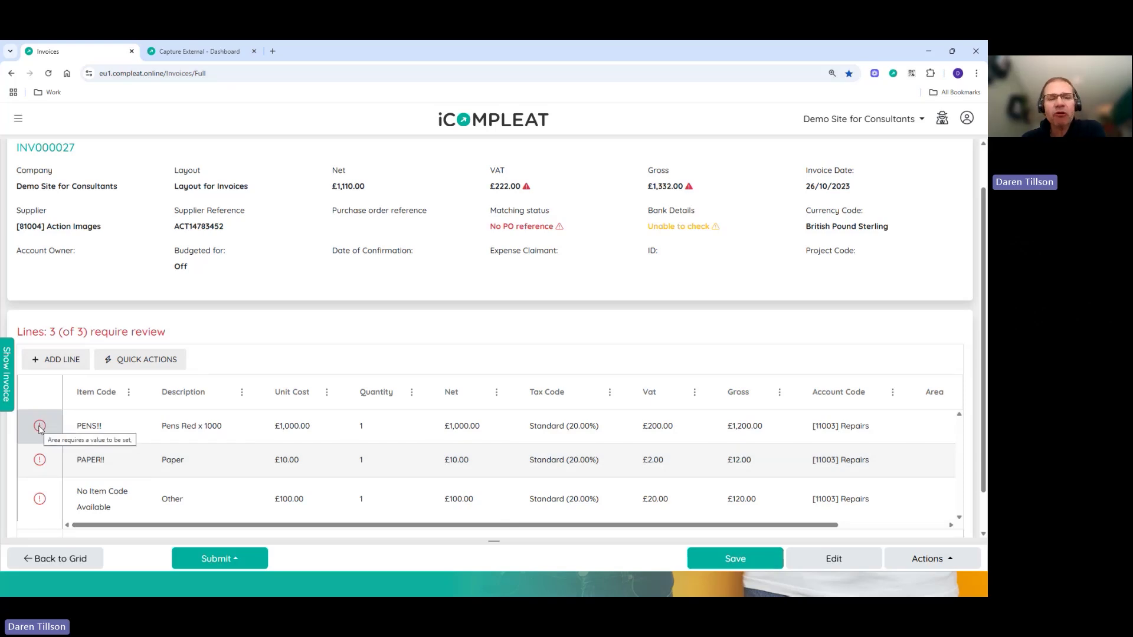
drag(636, 531, 823, 450)
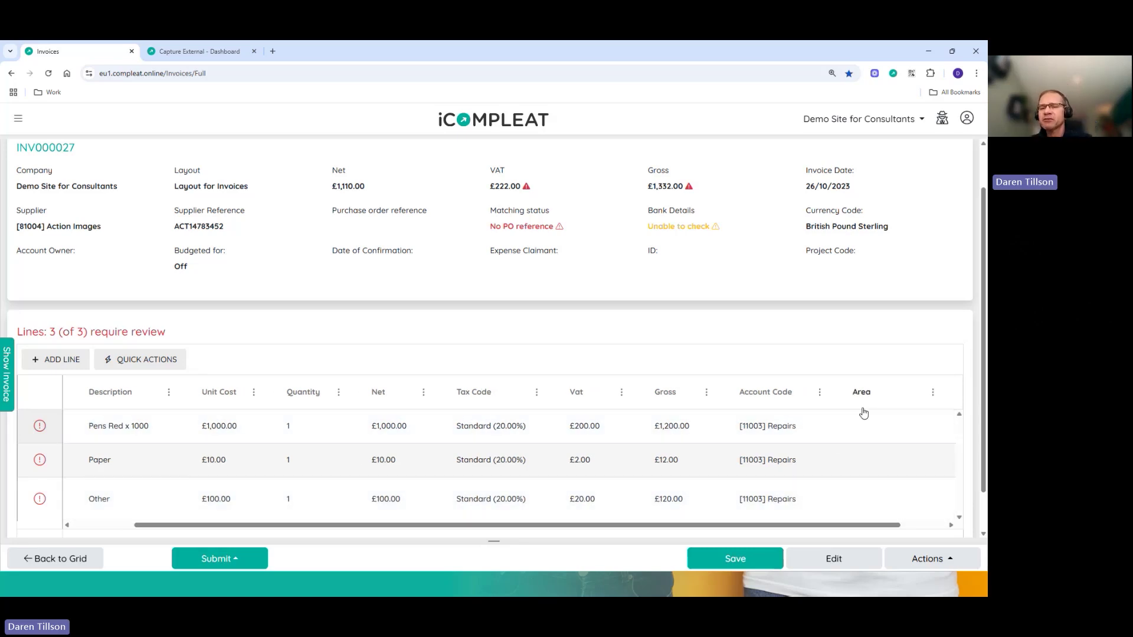
drag(644, 525, 568, 532)
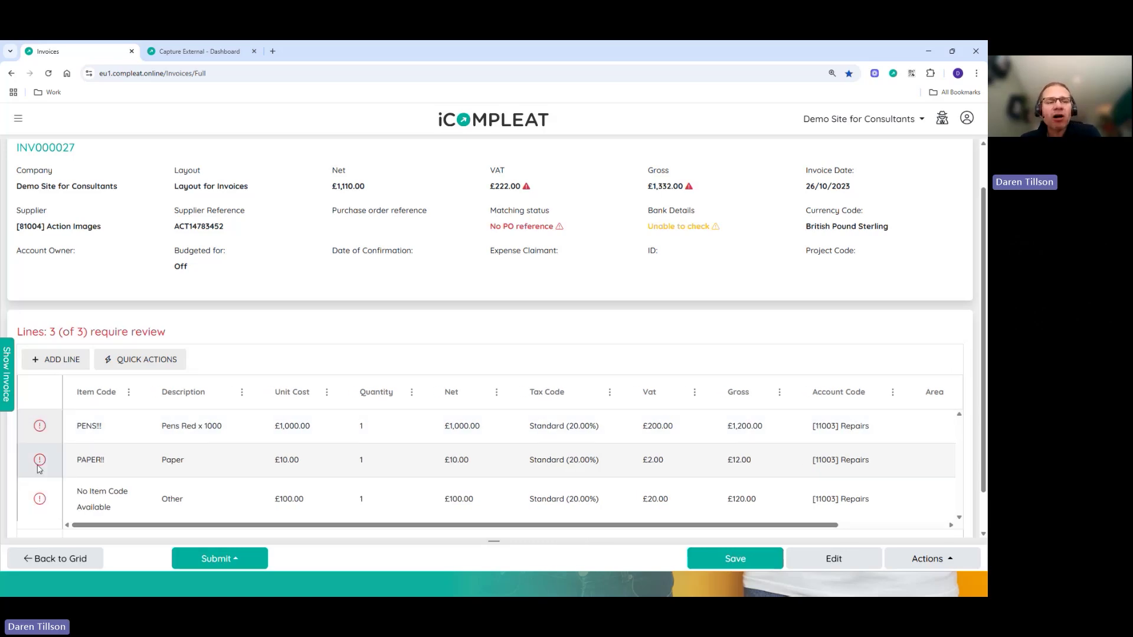
- Check the invoice's Submit options and review its header amounts against the line totals
click(236, 565)
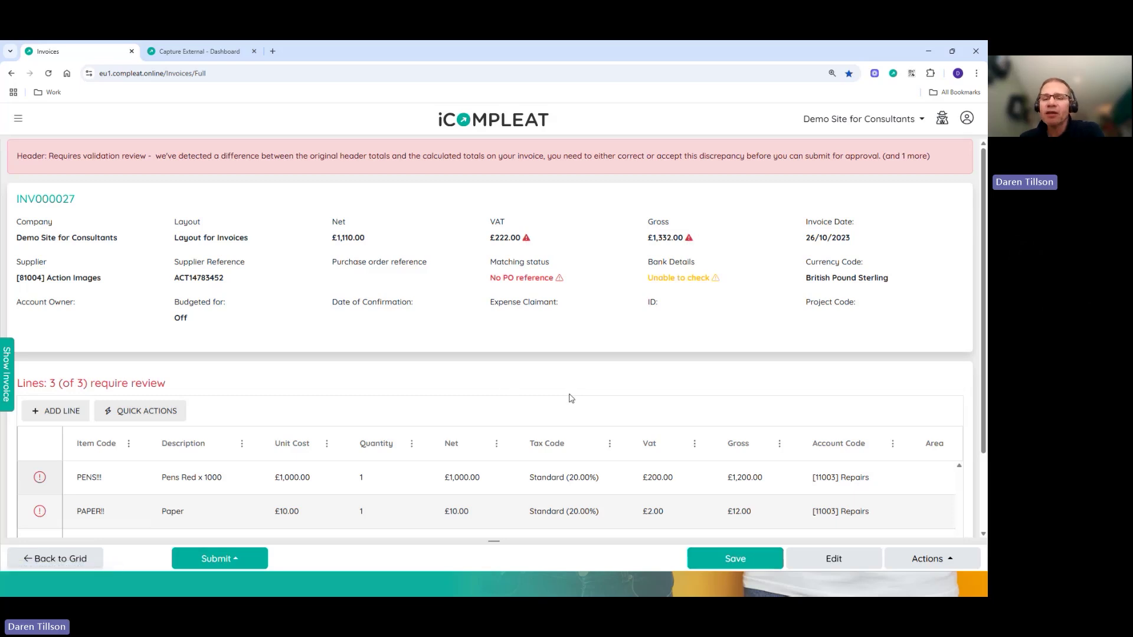
scroll(572, 399, down, 2)
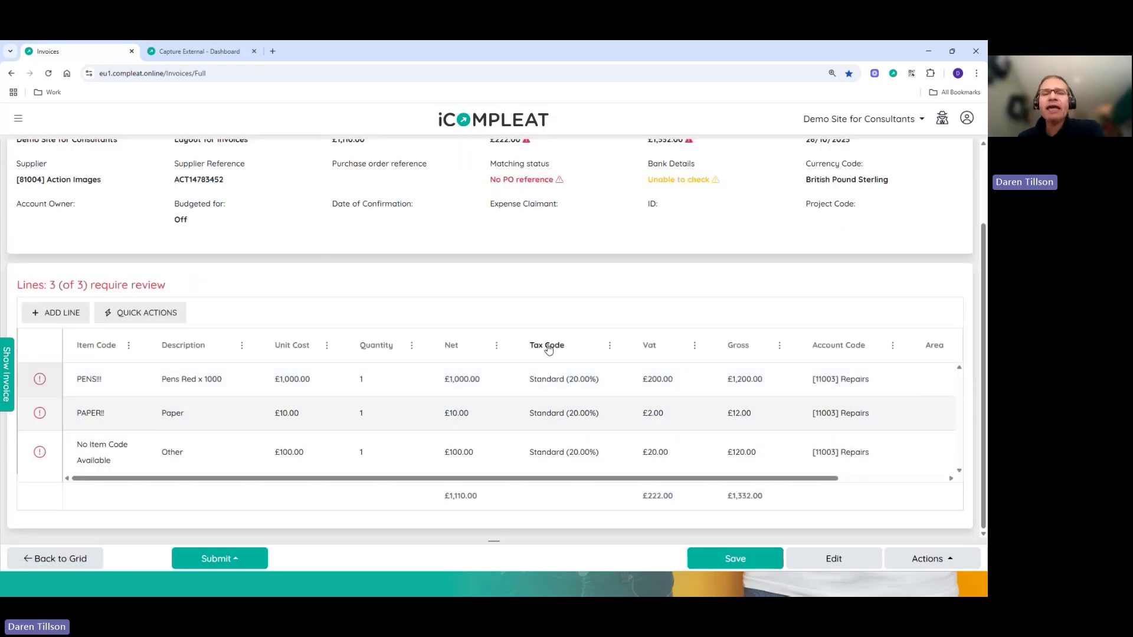
scroll(550, 350, up, 2)
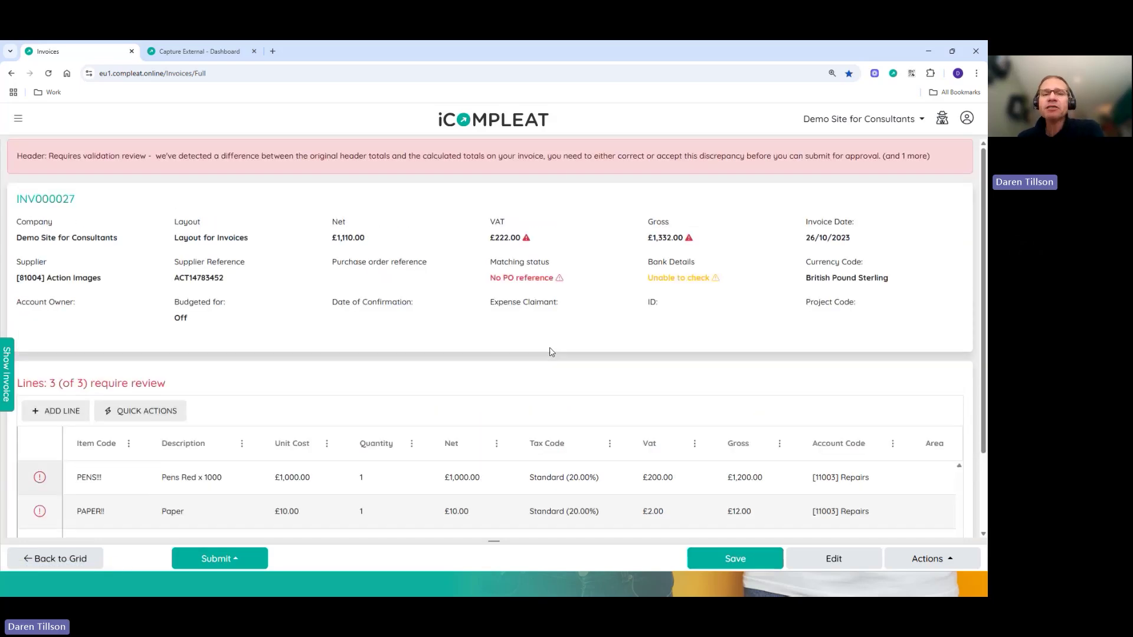
- Show the original Action Images invoice document, check its line VAT and totals, and hide the document
click(8, 378)
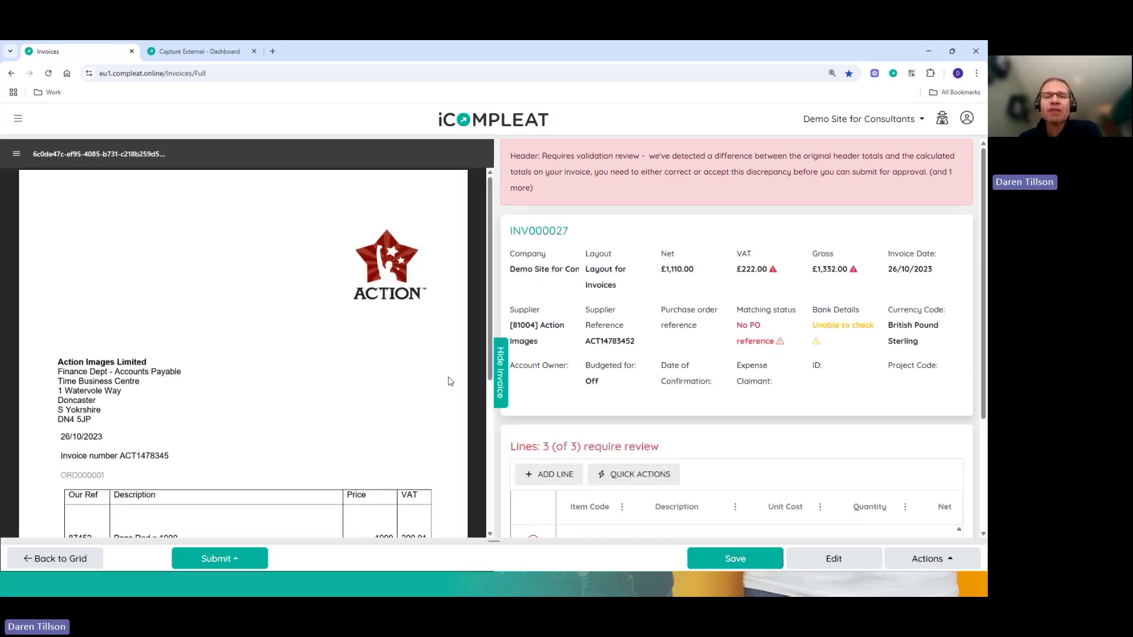
scroll(450, 381, down, 3)
scroll(452, 380, down, 3)
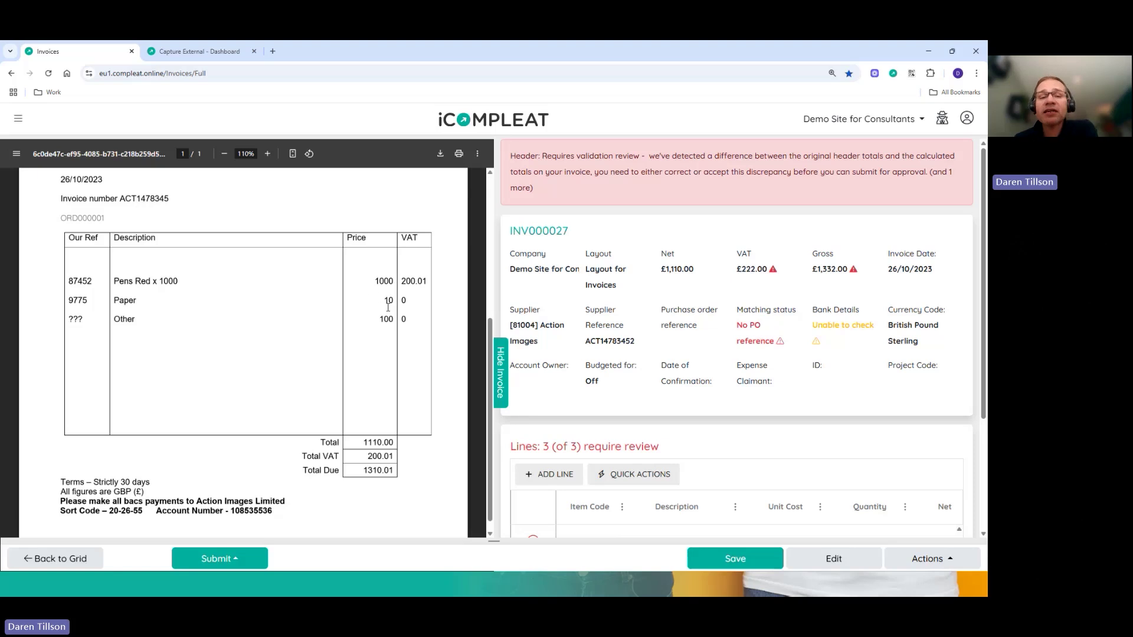
double_click(419, 278)
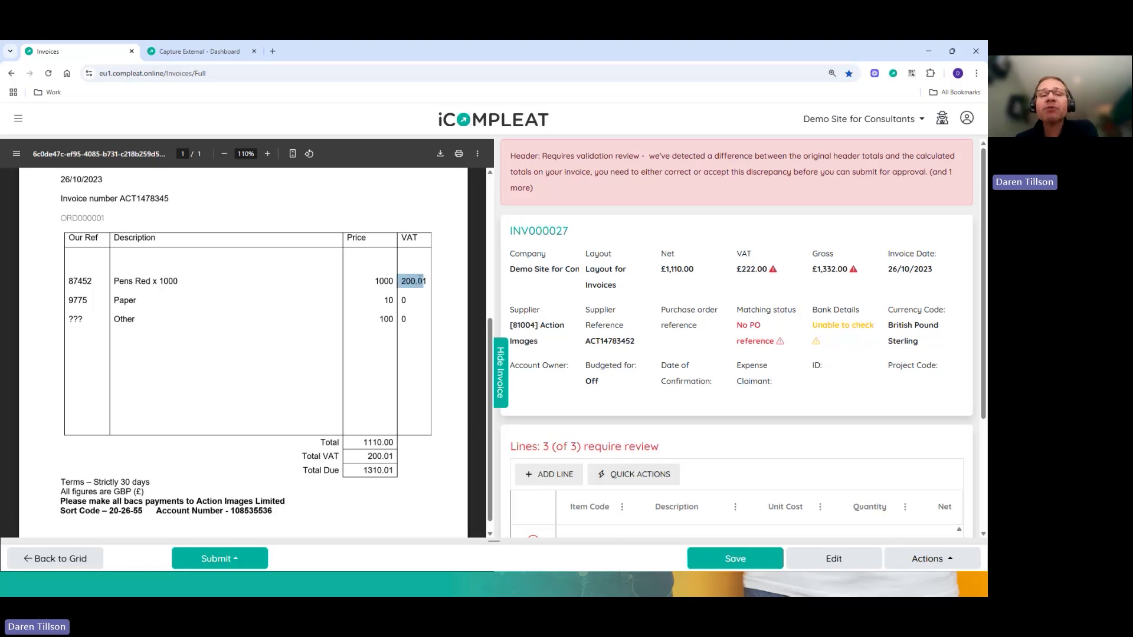
click(430, 282)
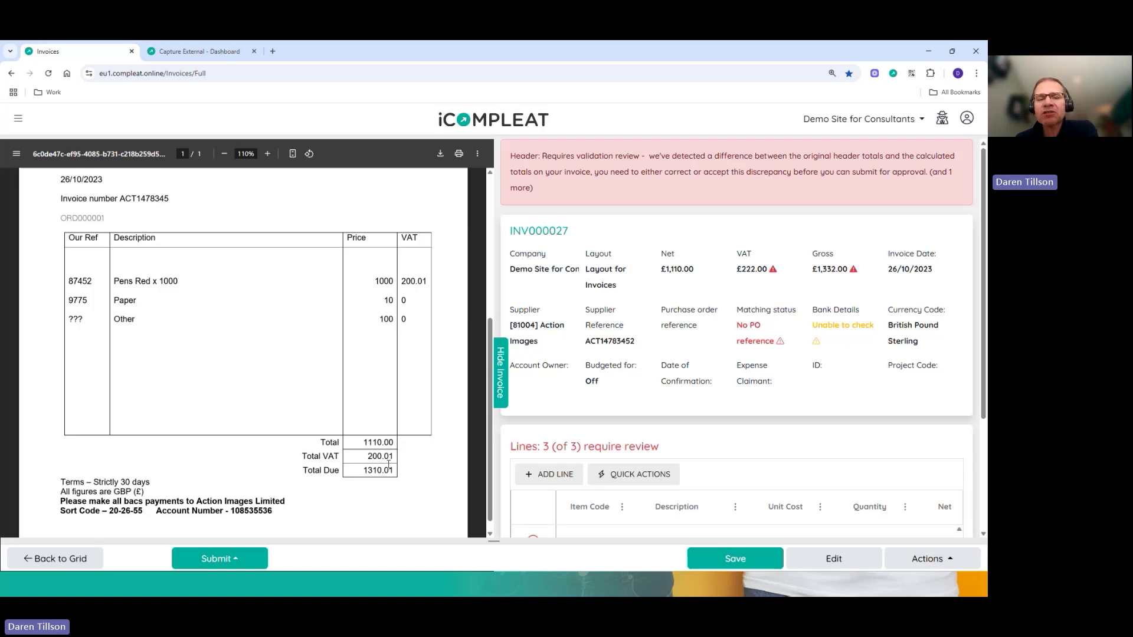
click(500, 392)
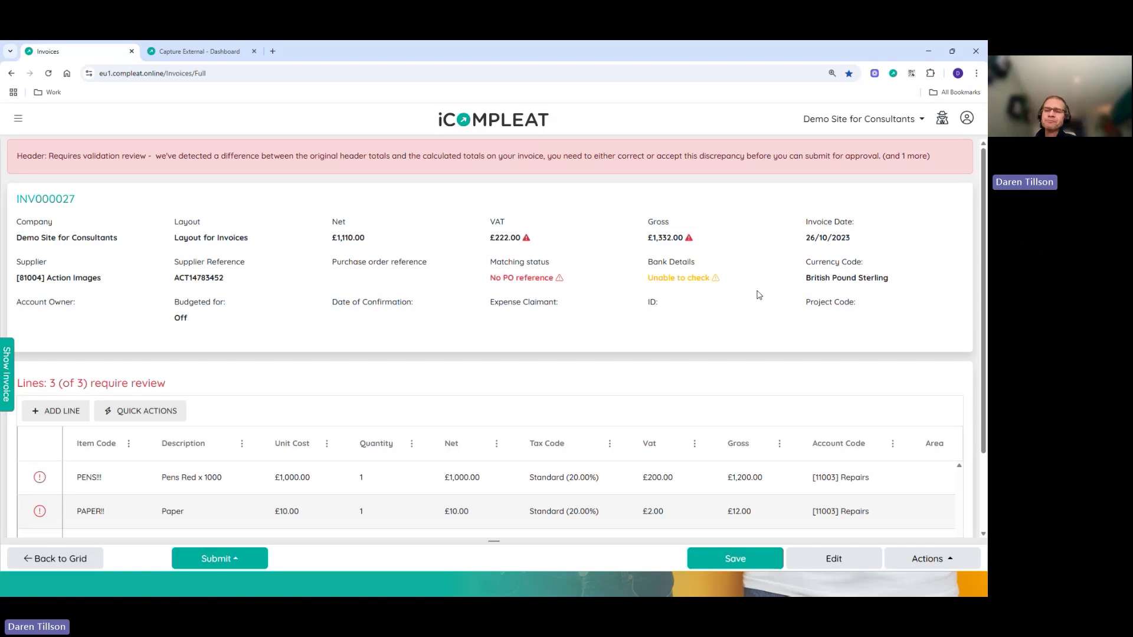
- Open the header totals difference review, choose to correct the totals manually, and consult the original invoice's VAT per line
click(405, 158)
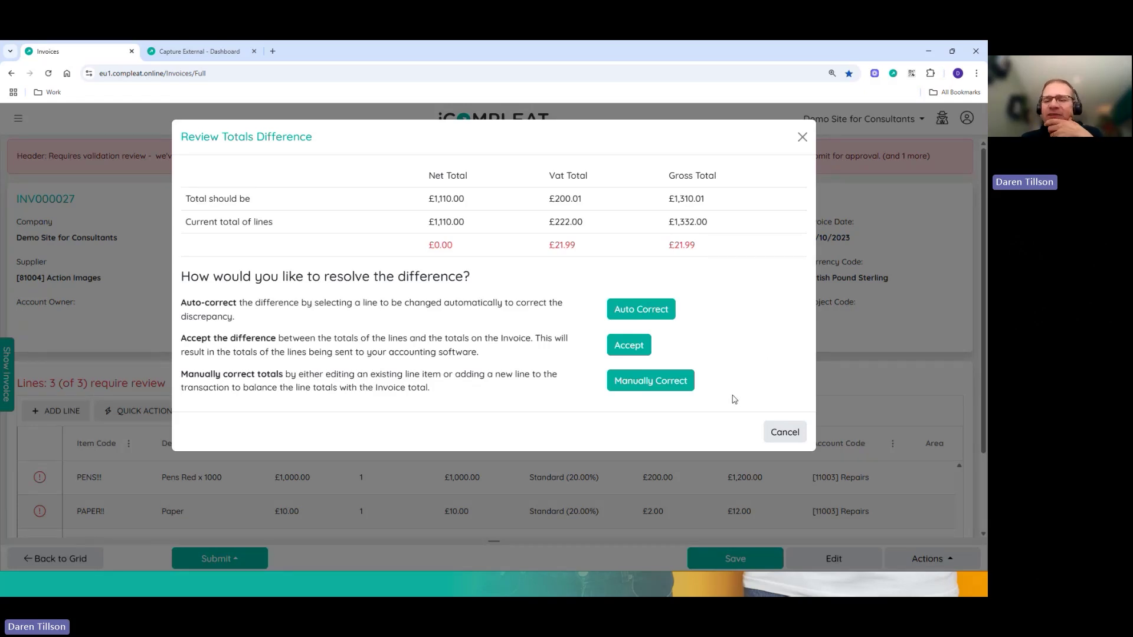
click(676, 385)
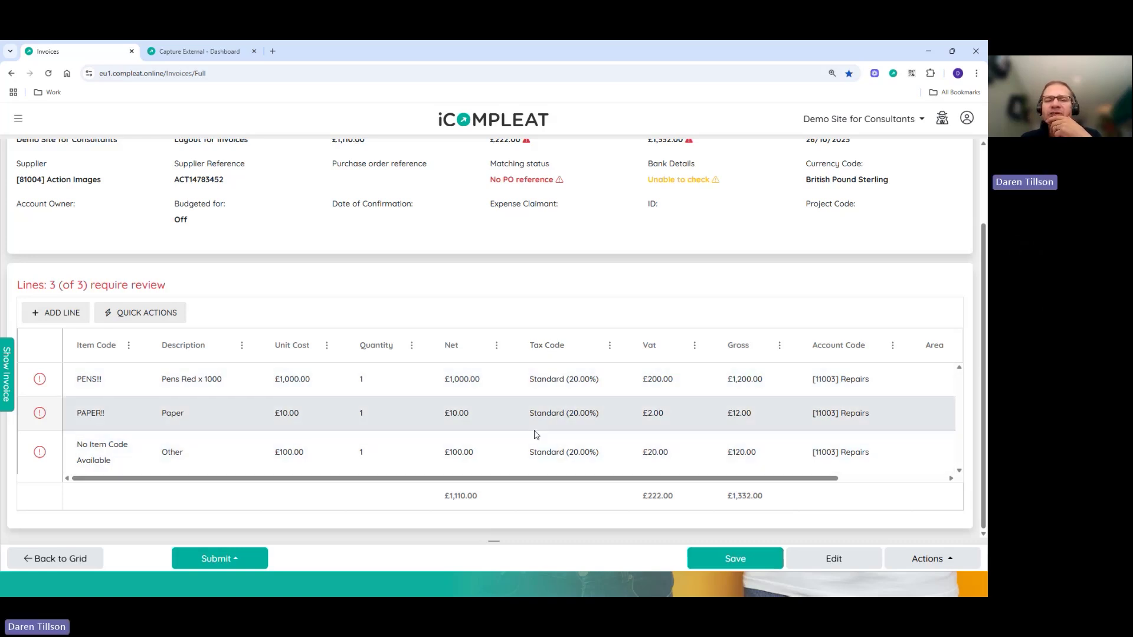
click(9, 389)
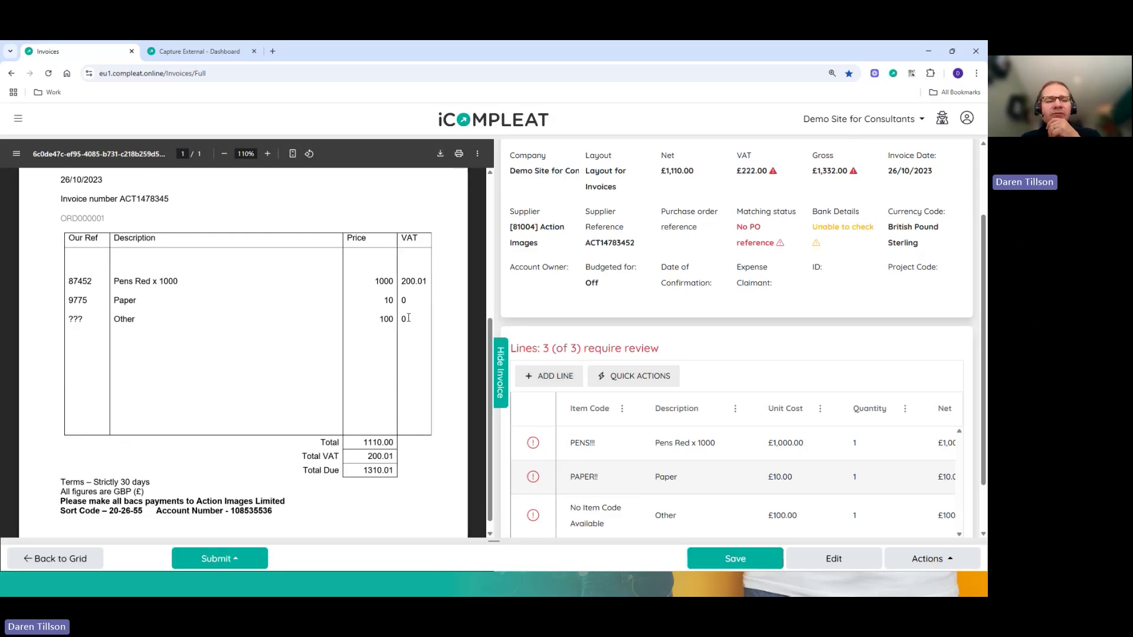
- Return to the invoice list, open Action Images invoice INV000018, and examine its line tax codes and header validation
click(93, 559)
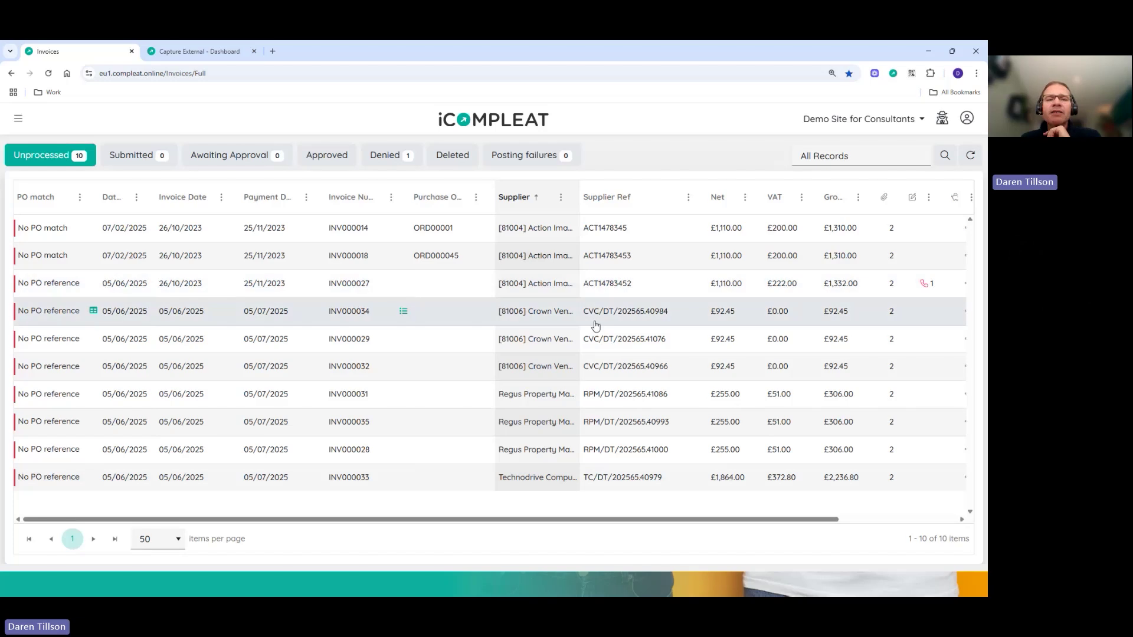
double_click(615, 257)
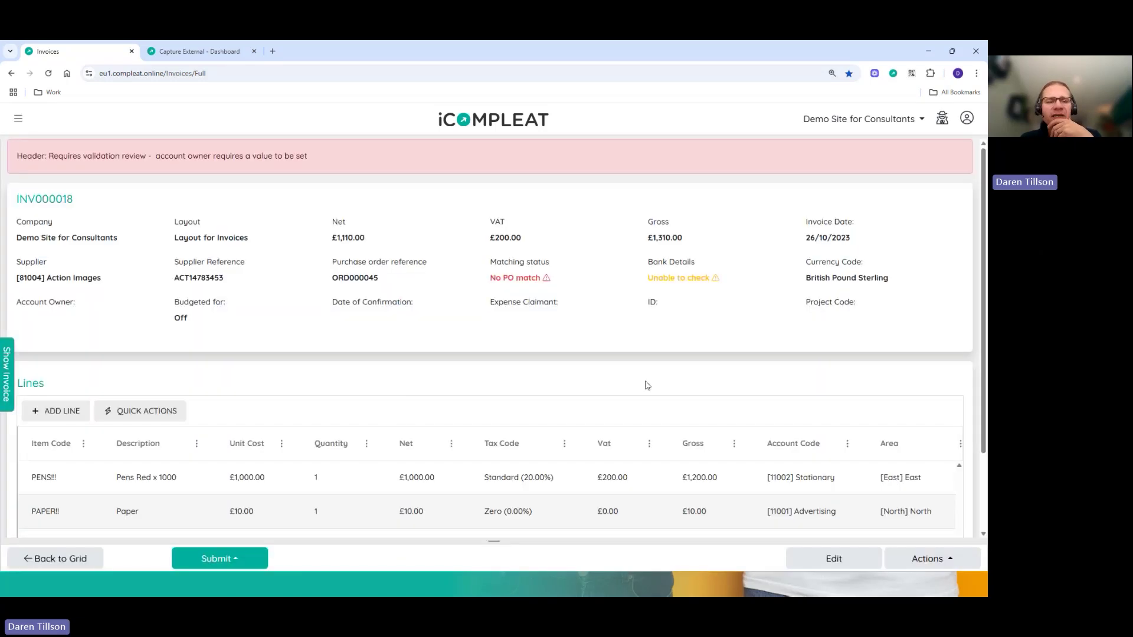
scroll(645, 384, down, 2)
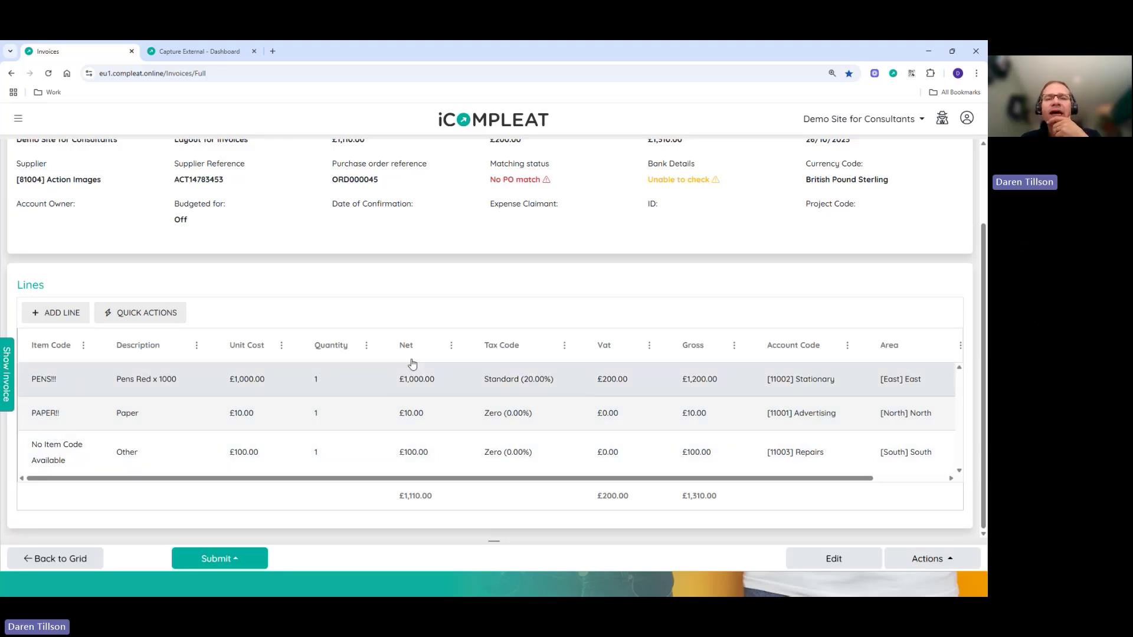
scroll(660, 430, up, 1)
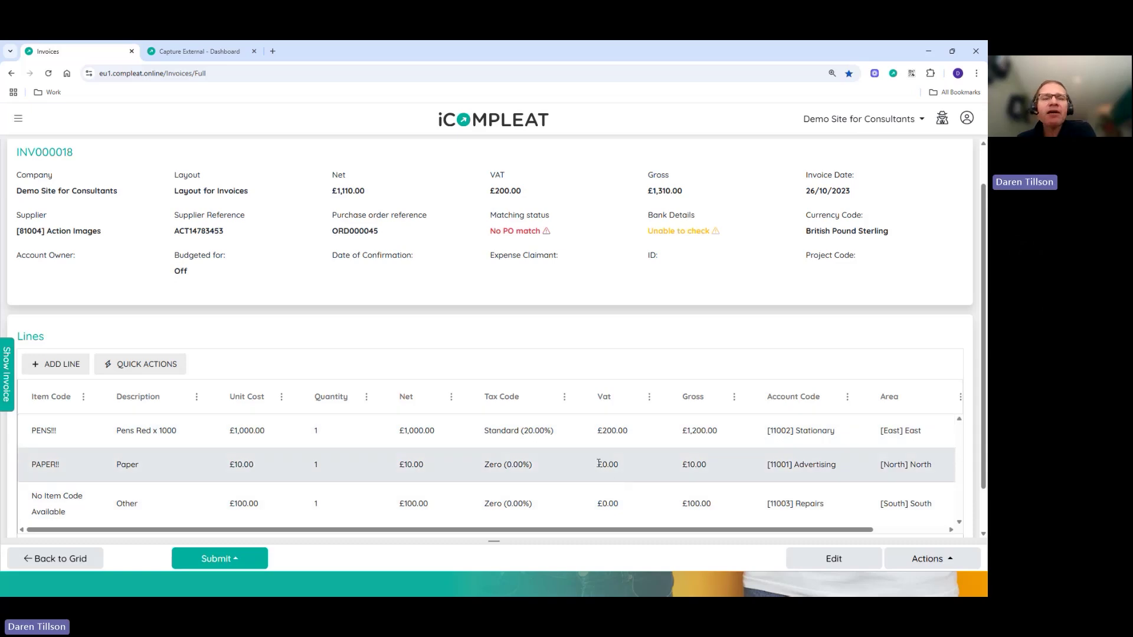
scroll(413, 331, up, 1)
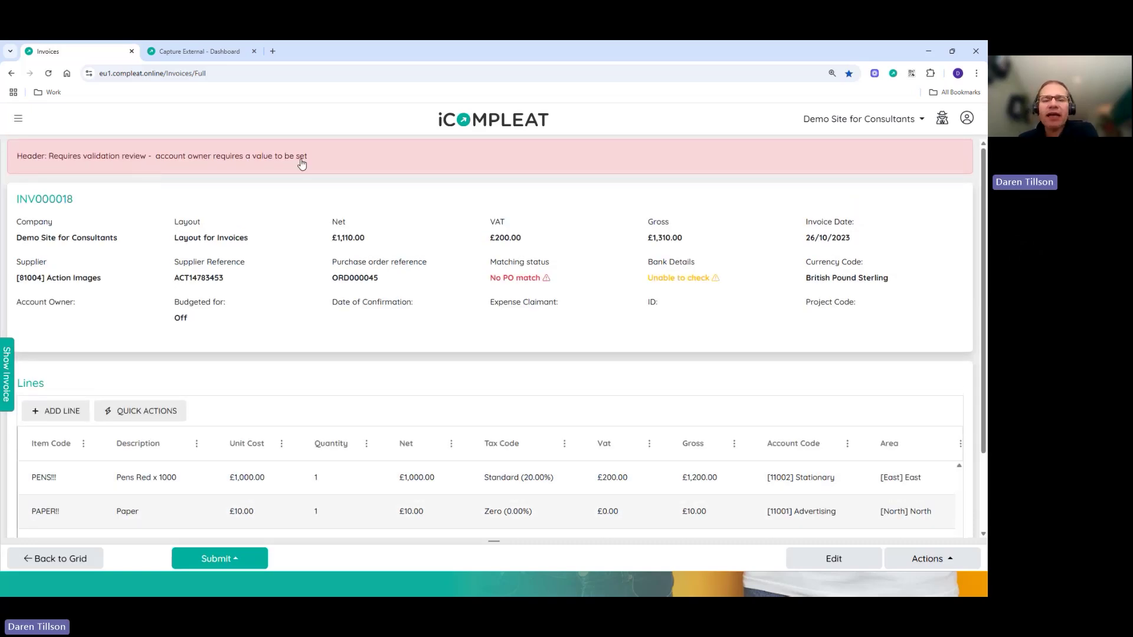
- Return to the invoice list, open Action Images invoice INV000014, and examine the tax codes on its lines
click(70, 558)
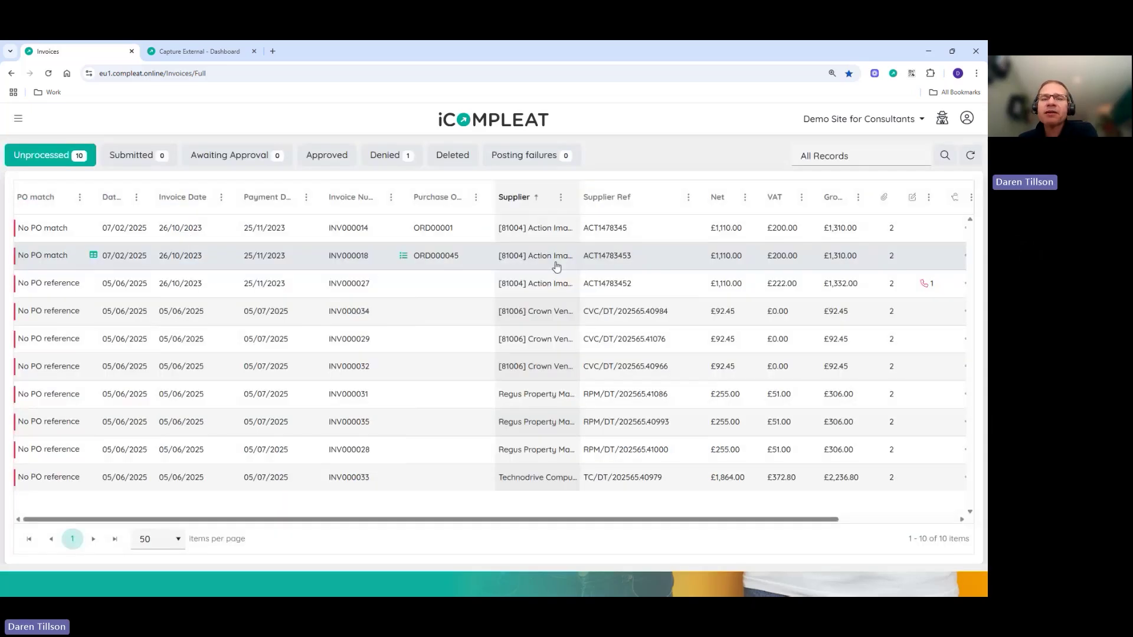
click(604, 236)
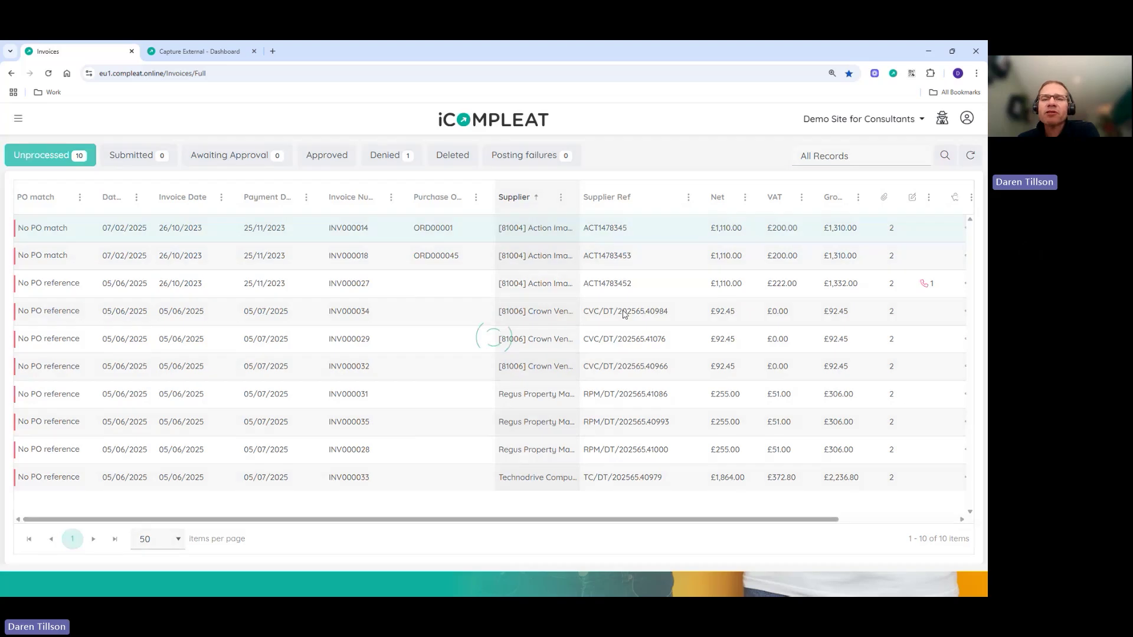
scroll(605, 361, down, 3)
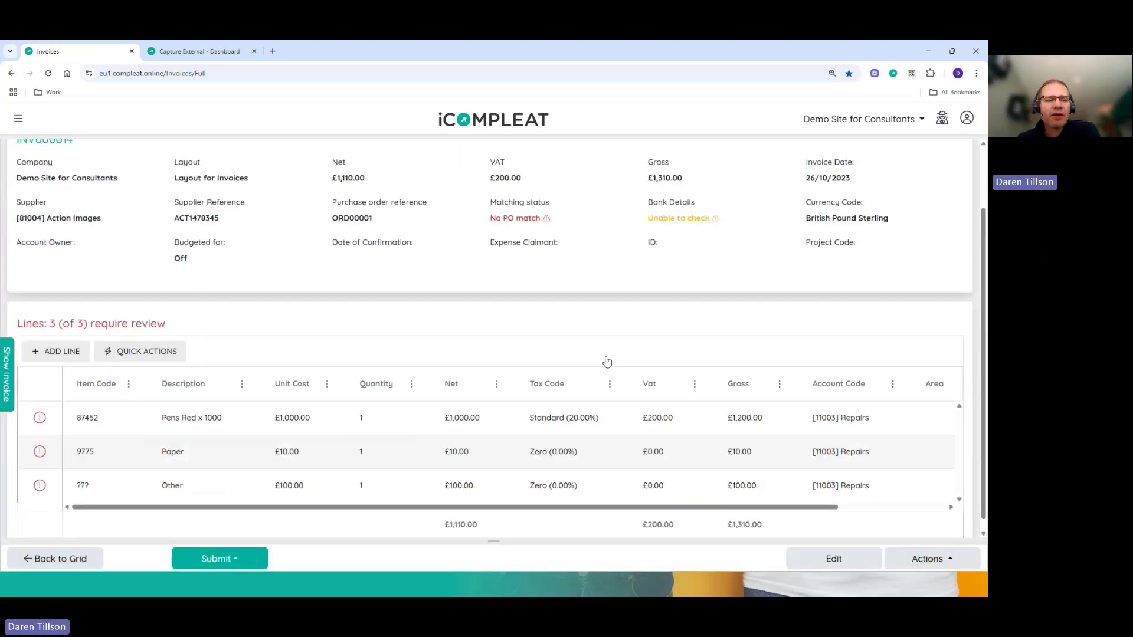
- Go back to the list, reopen Action Images invoice INV000027, and compare its header VAT with its line tax codes
click(52, 559)
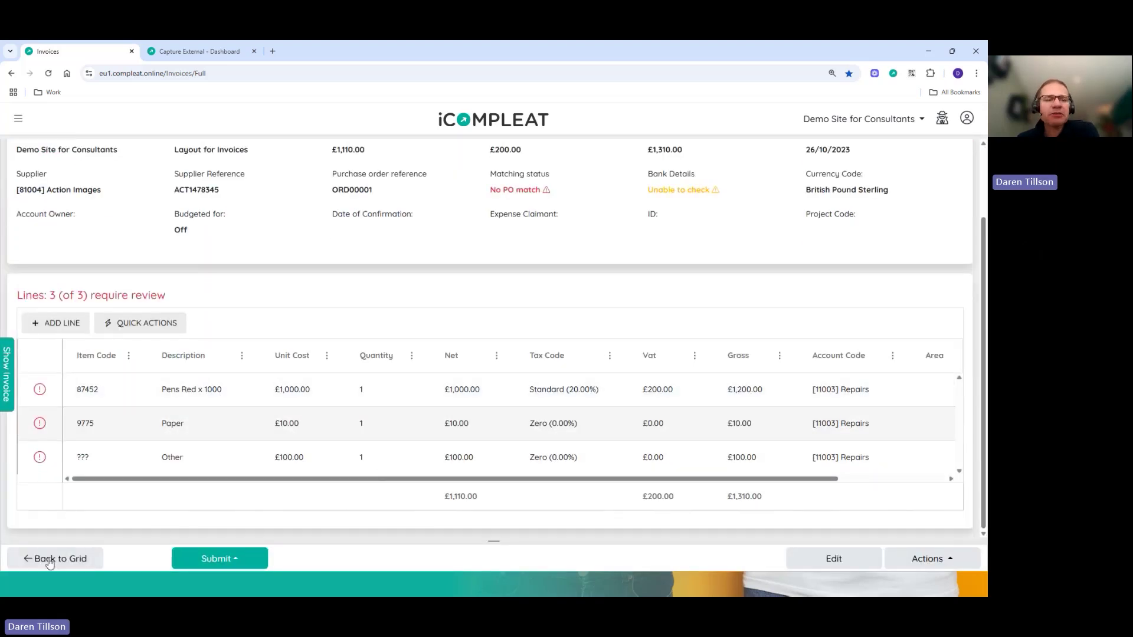
click(579, 294)
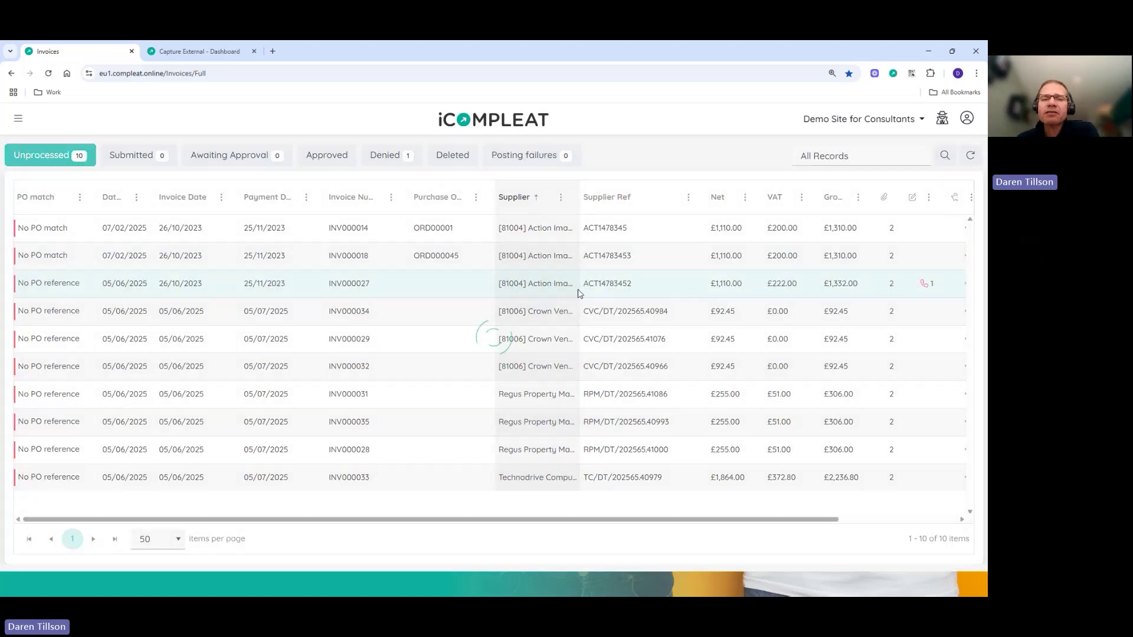
scroll(506, 331, down, 3)
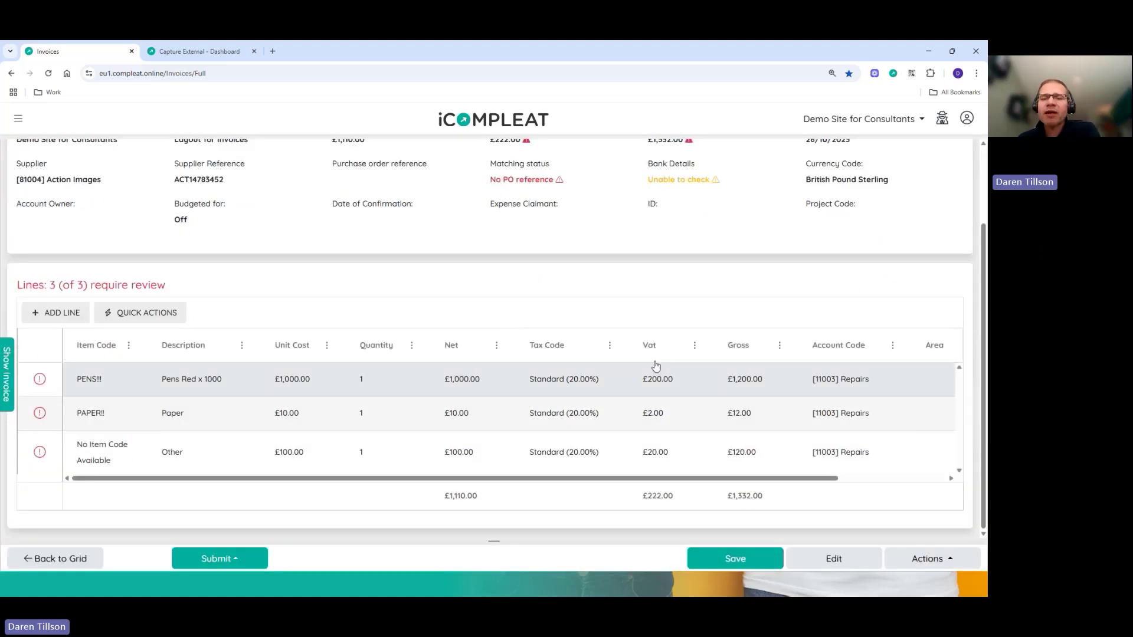
scroll(592, 334, up, 3)
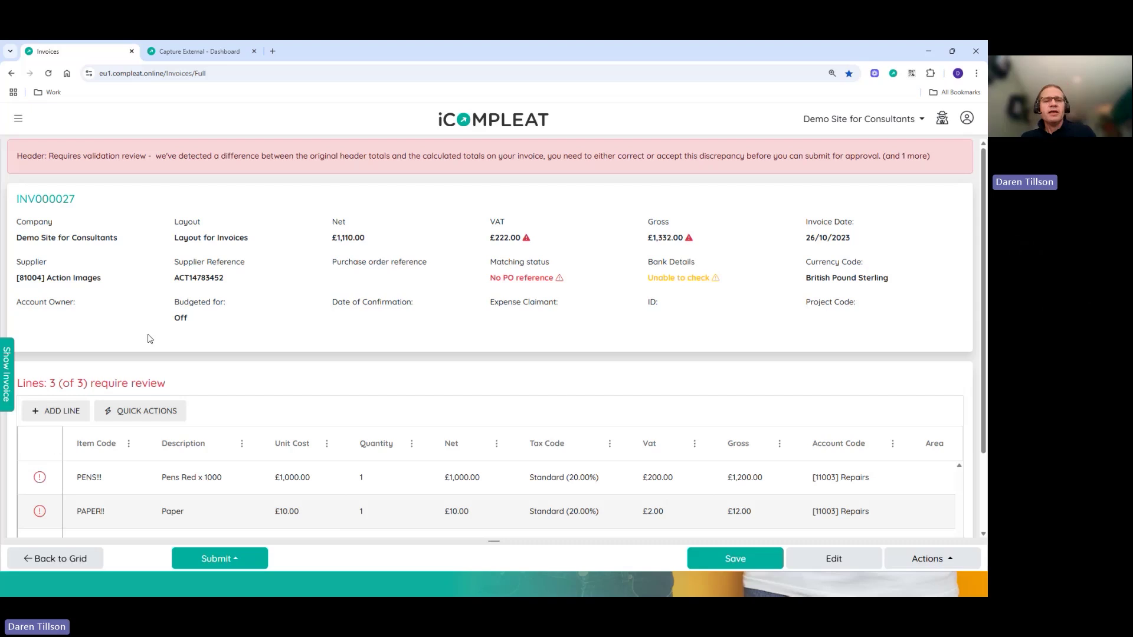
scroll(586, 321, down, 3)
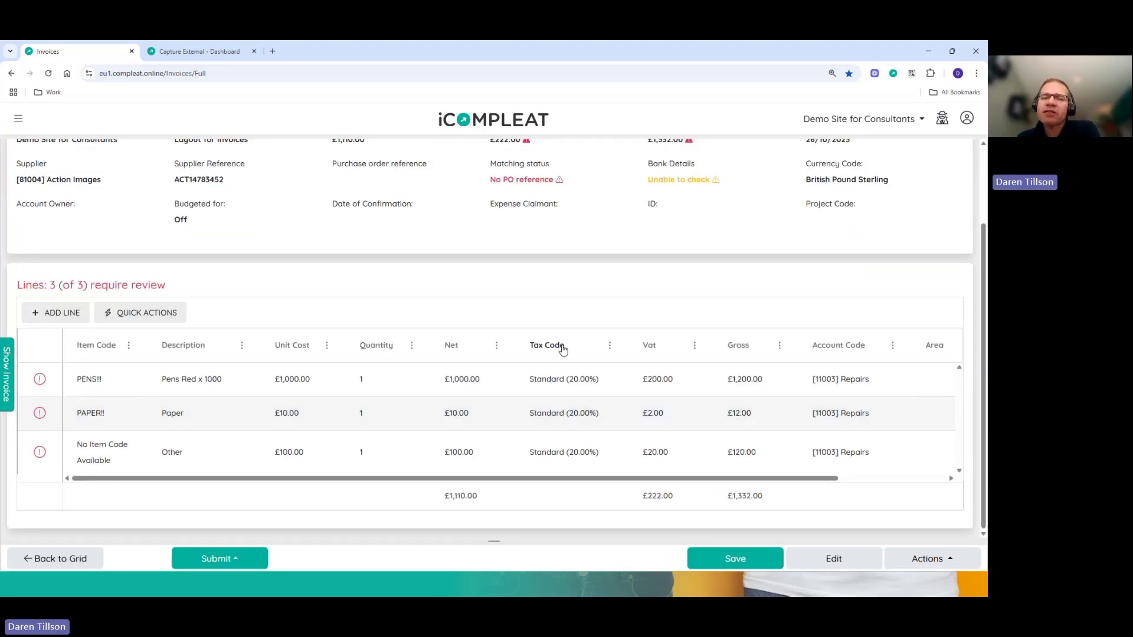
- View the Tax Code options available for the Paper line and close the choices
click(560, 413)
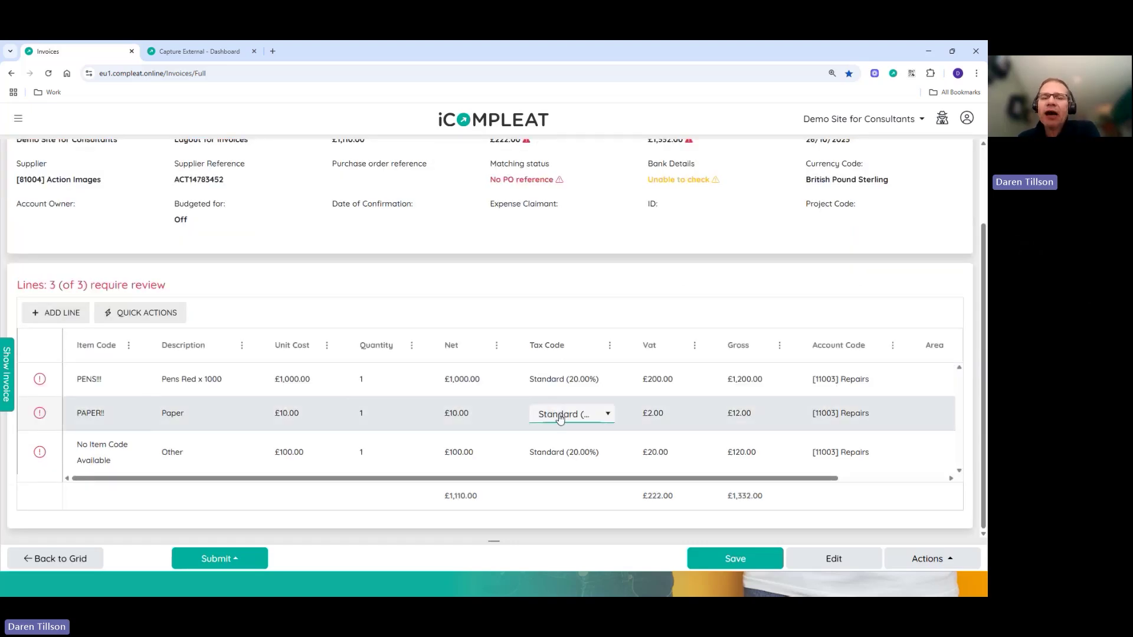
click(612, 418)
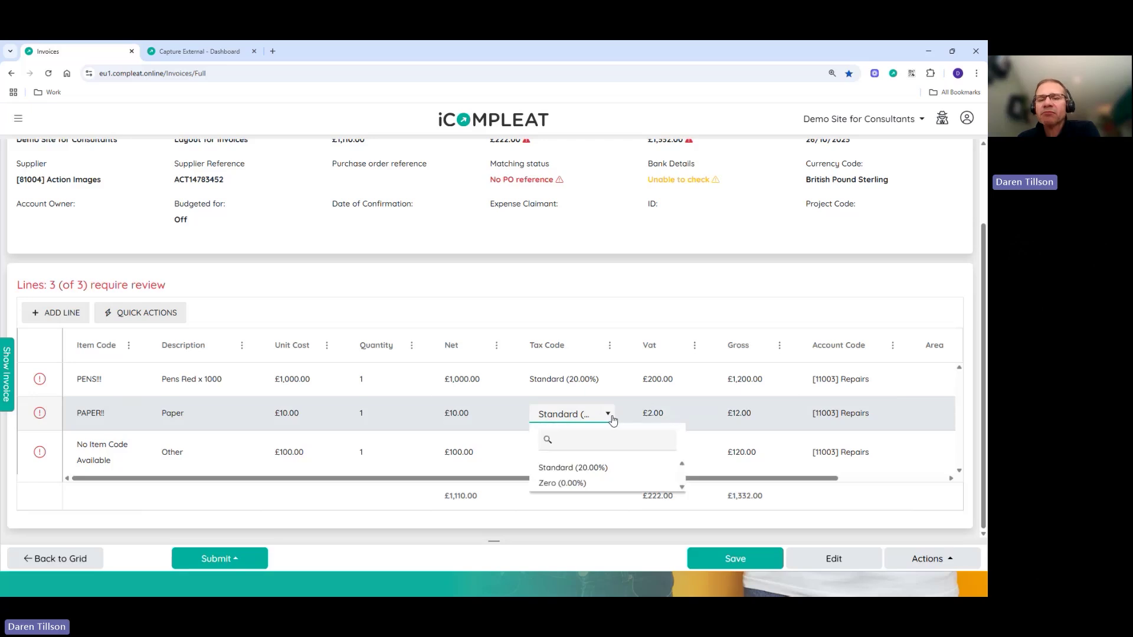
click(564, 334)
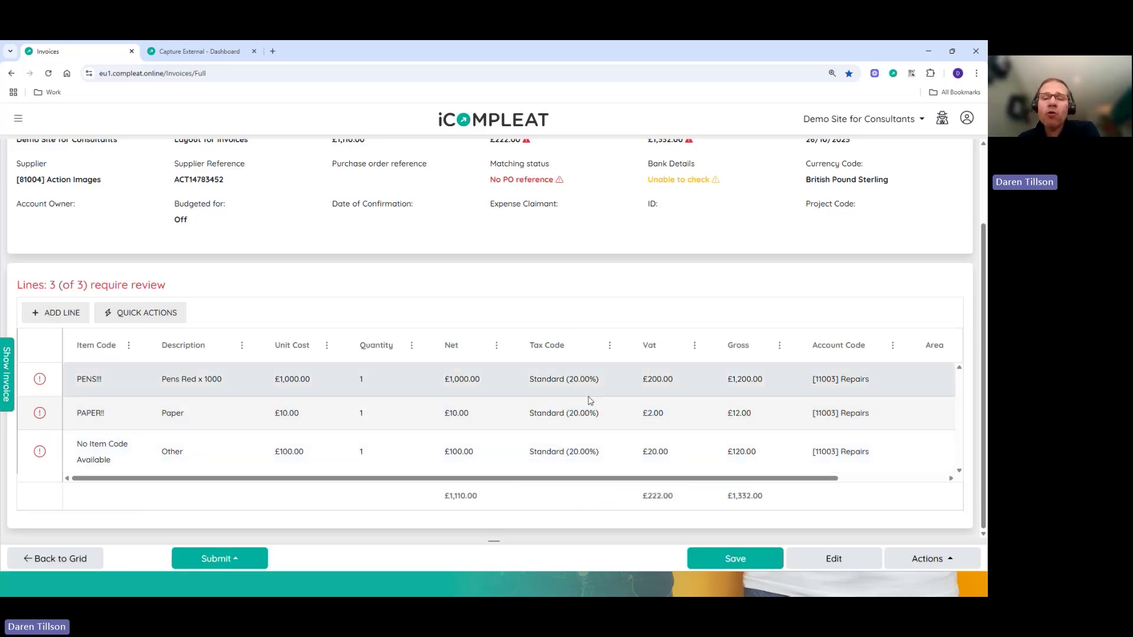
- Bulk-apply the Zero (0.00%) tax code to the Paper and Other lines, and check the recalculated totals
click(148, 315)
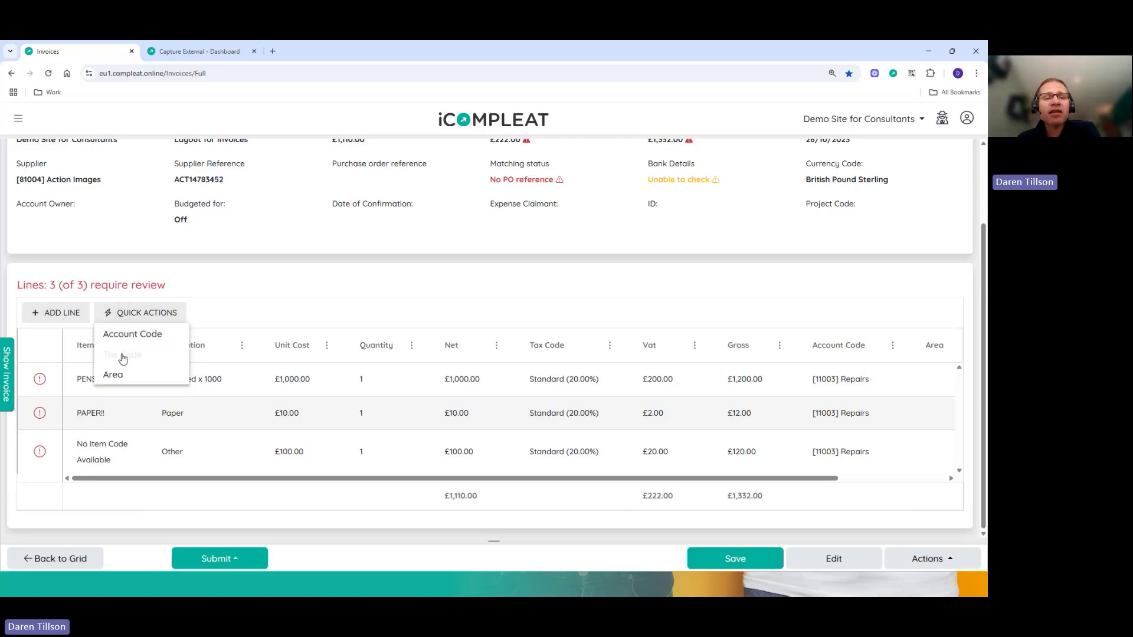
click(123, 357)
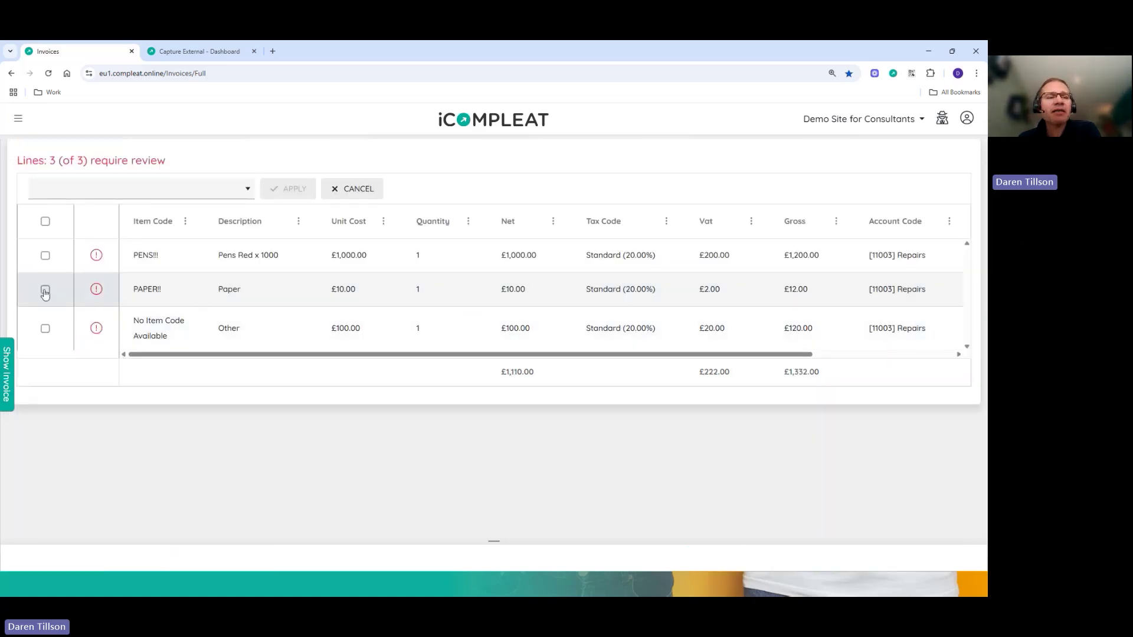
click(45, 290)
click(44, 328)
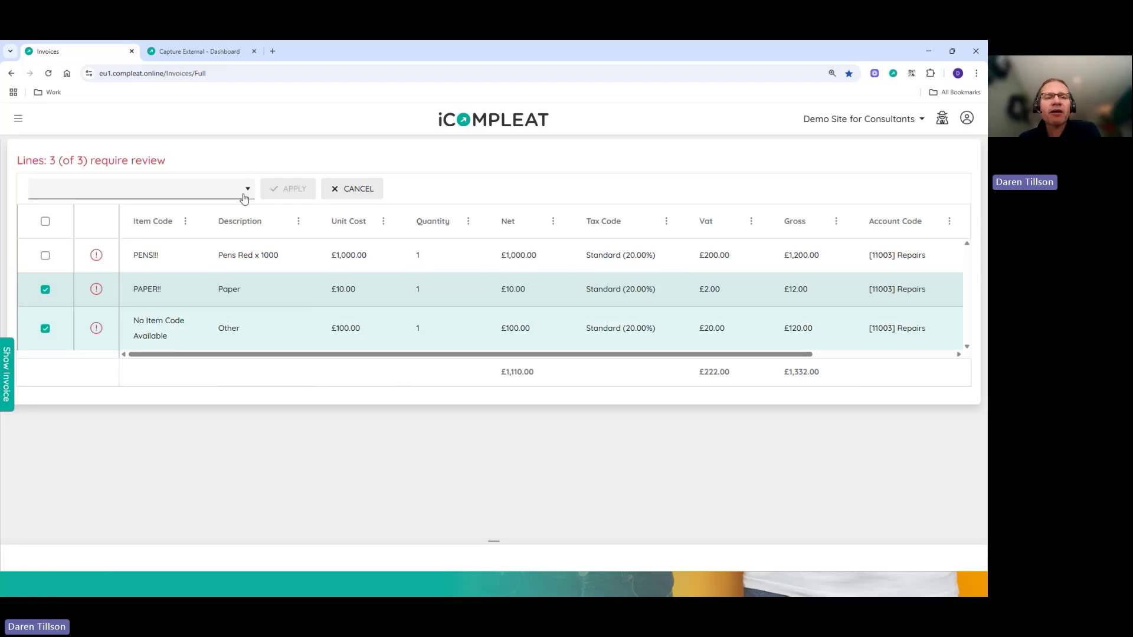
click(244, 198)
click(74, 217)
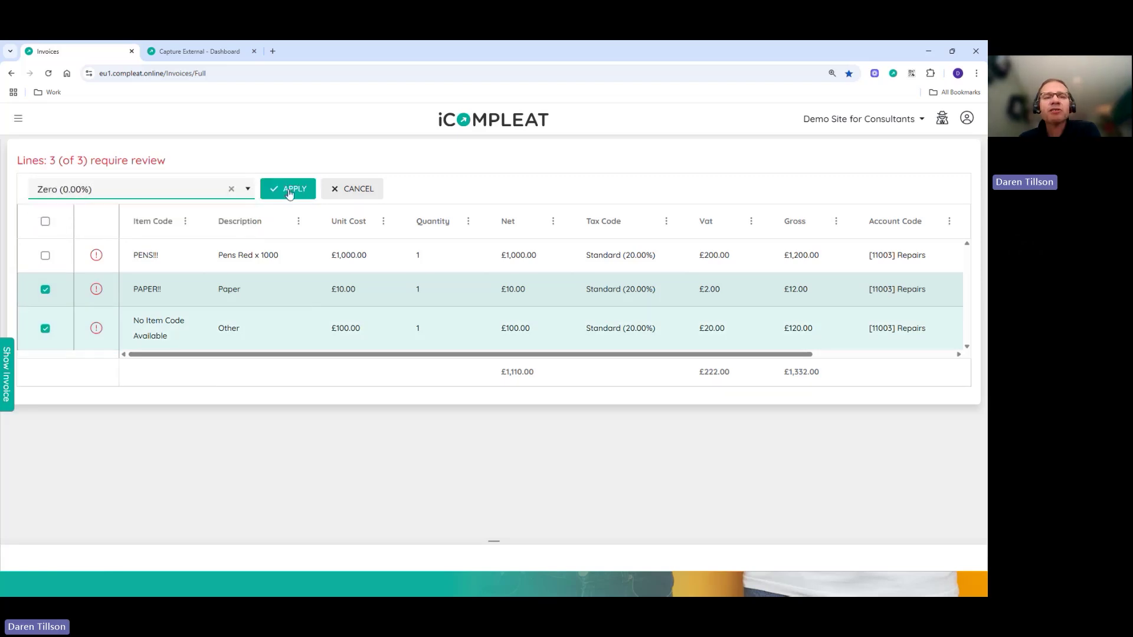
click(290, 190)
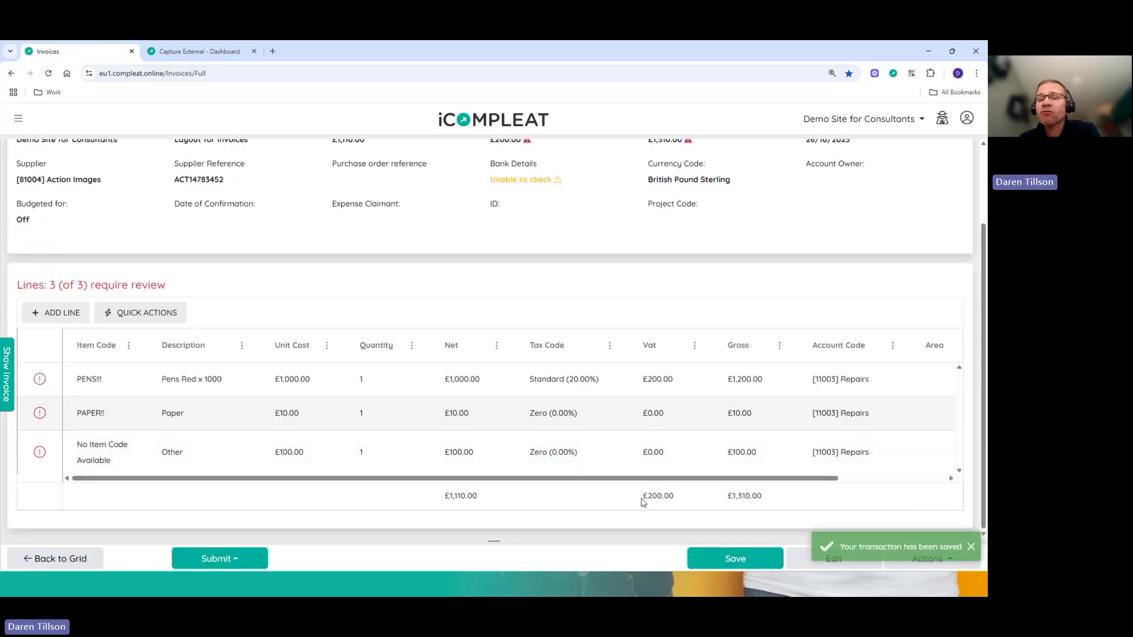
scroll(640, 501, up, 2)
scroll(675, 413, down, 2)
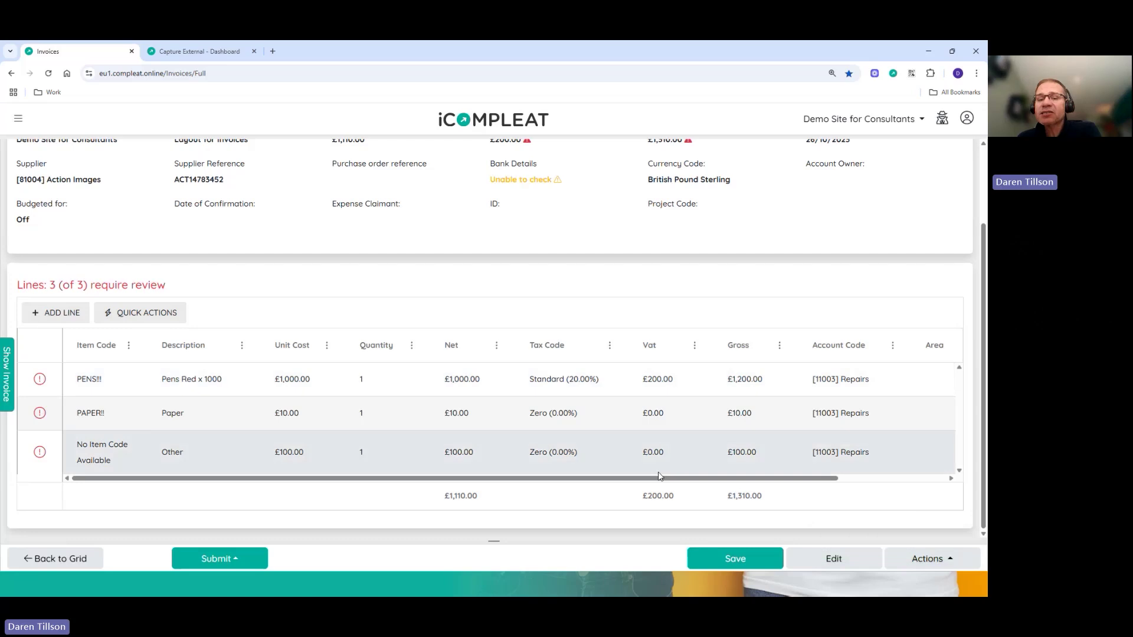
- Examine the lines' Area column and the fields that Quick Actions can update in bulk
drag(665, 479, 773, 479)
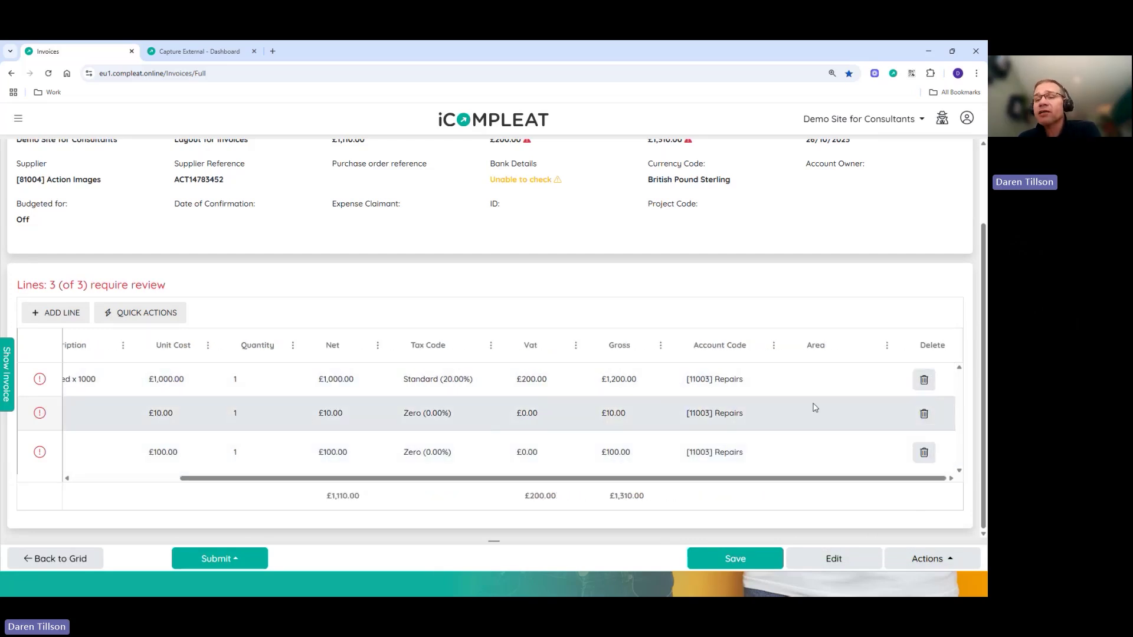
click(115, 314)
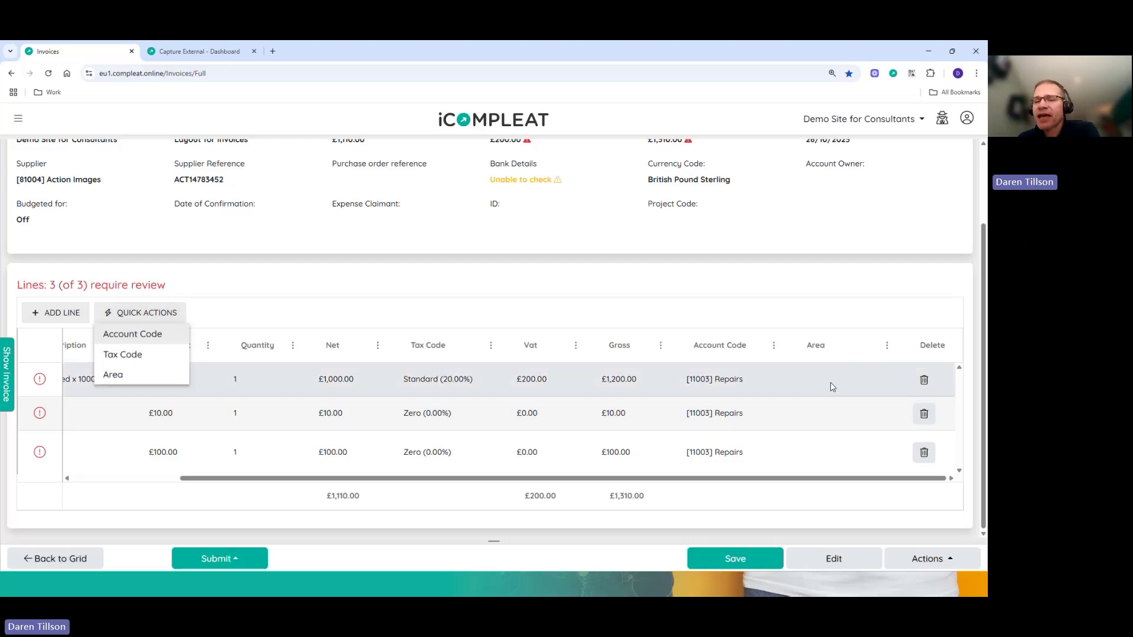
click(696, 493)
drag(696, 479, 586, 479)
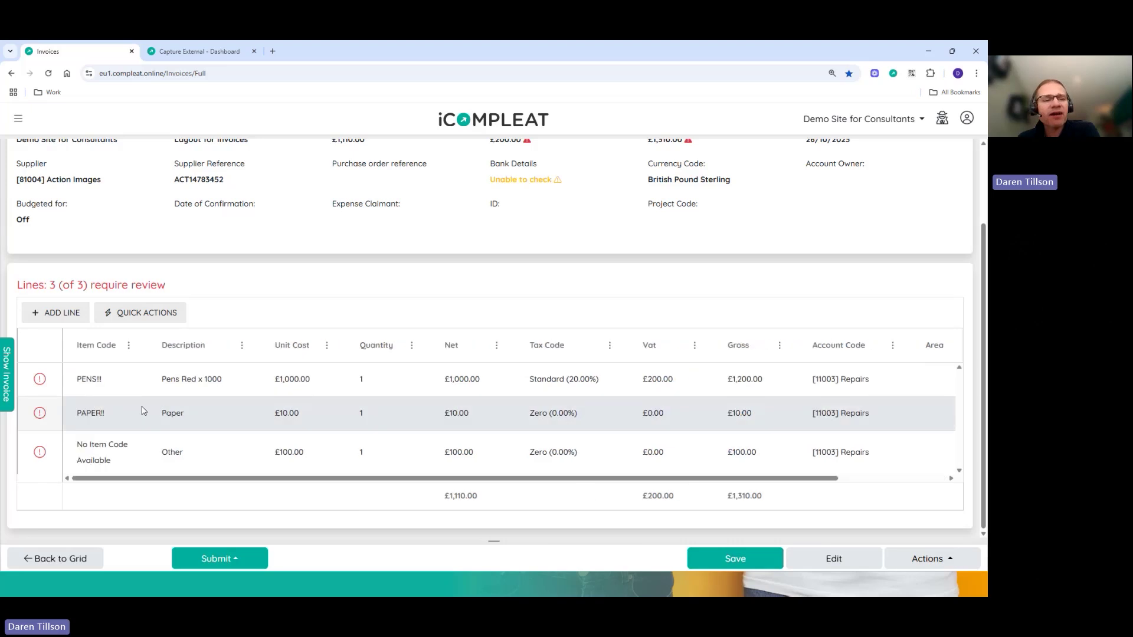
- Bulk-apply the [South] South area to all three invoice lines and check the updated Area column
mouse_move(41, 384)
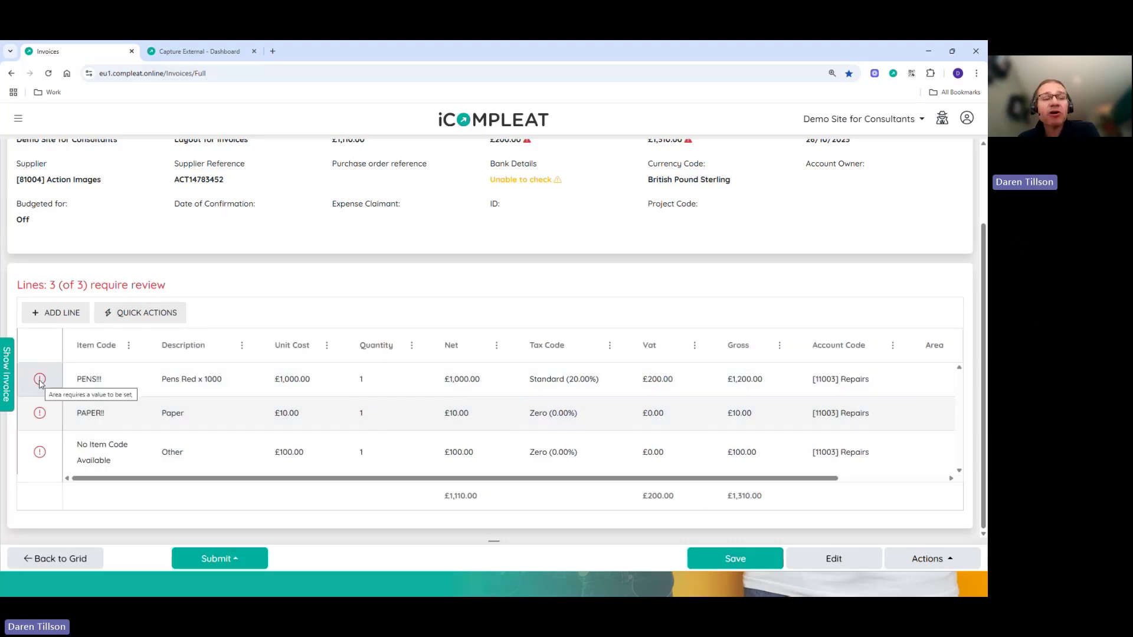
click(121, 312)
click(118, 379)
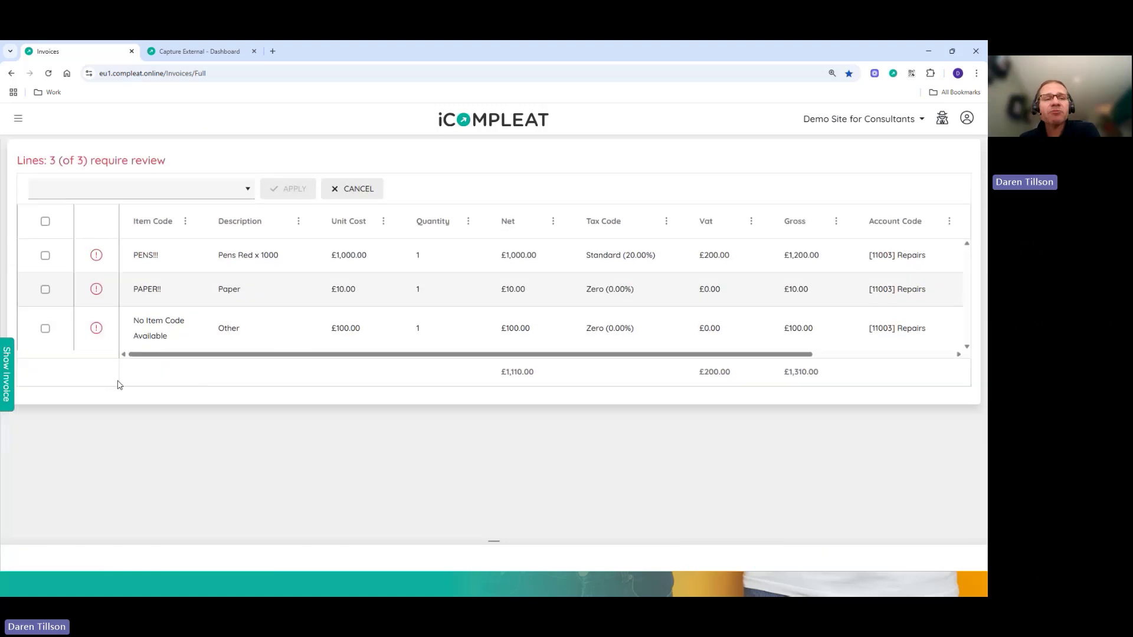
click(45, 222)
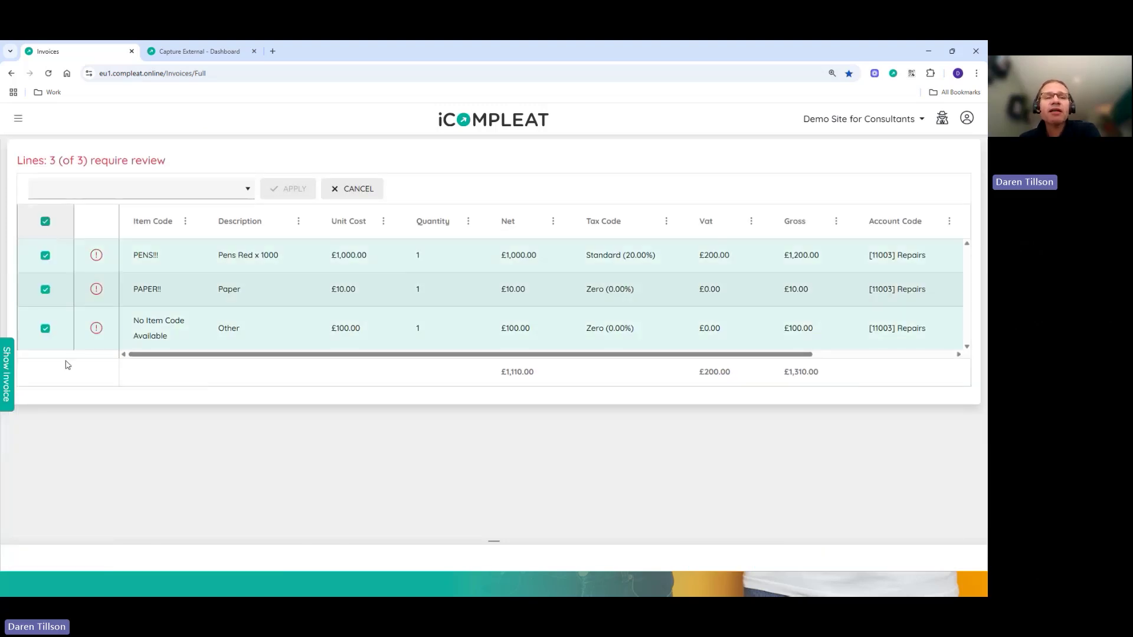
click(247, 189)
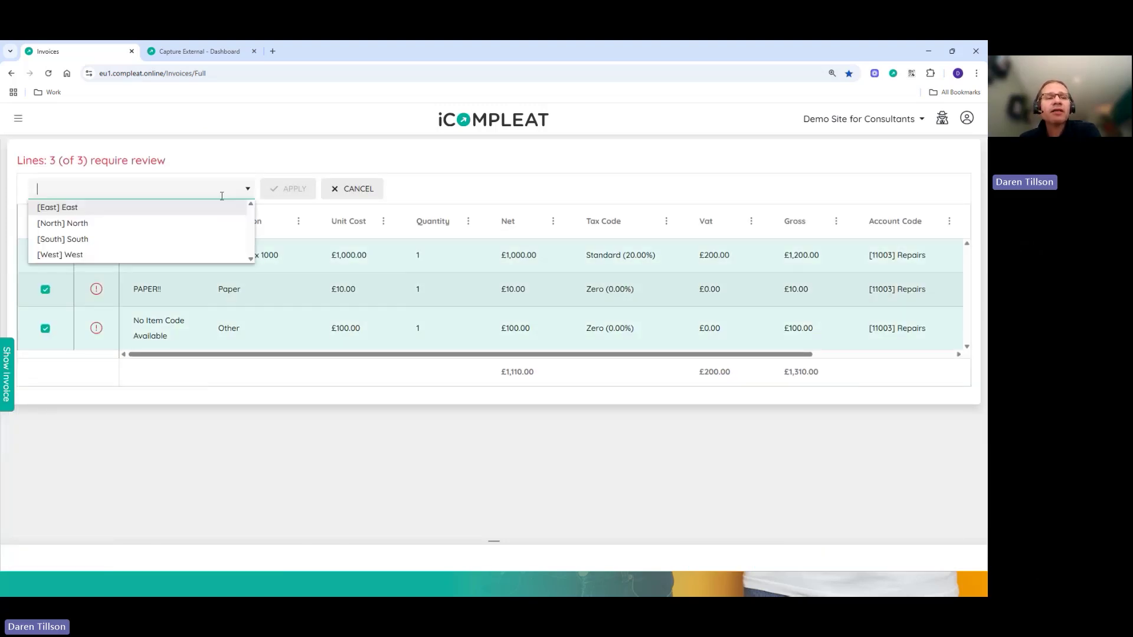
click(68, 239)
click(280, 190)
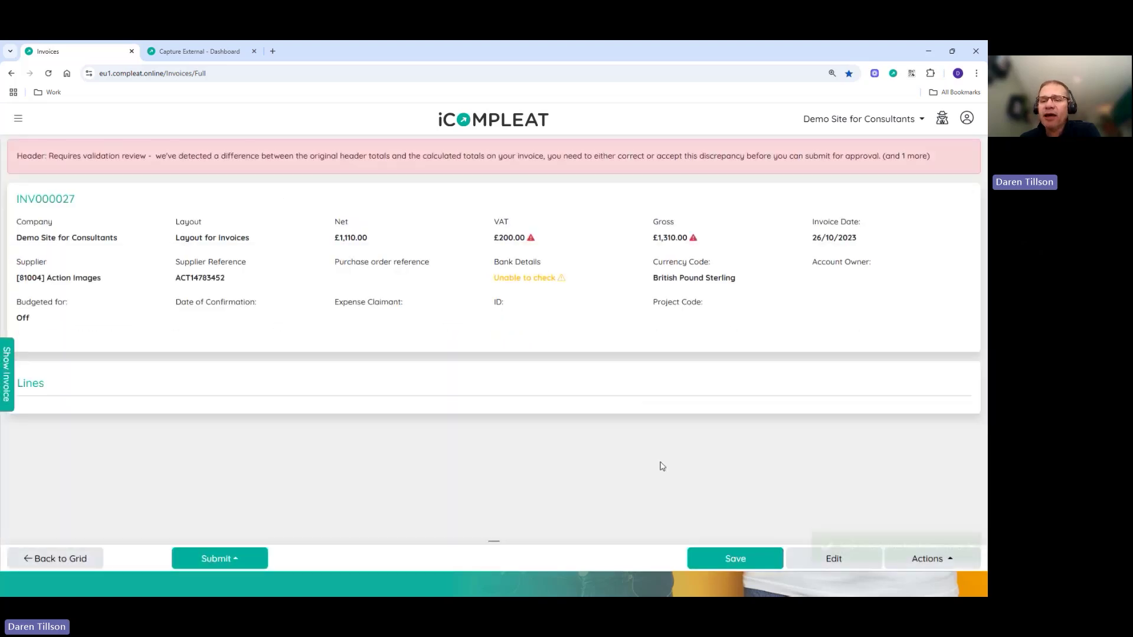
scroll(656, 410, down, 2)
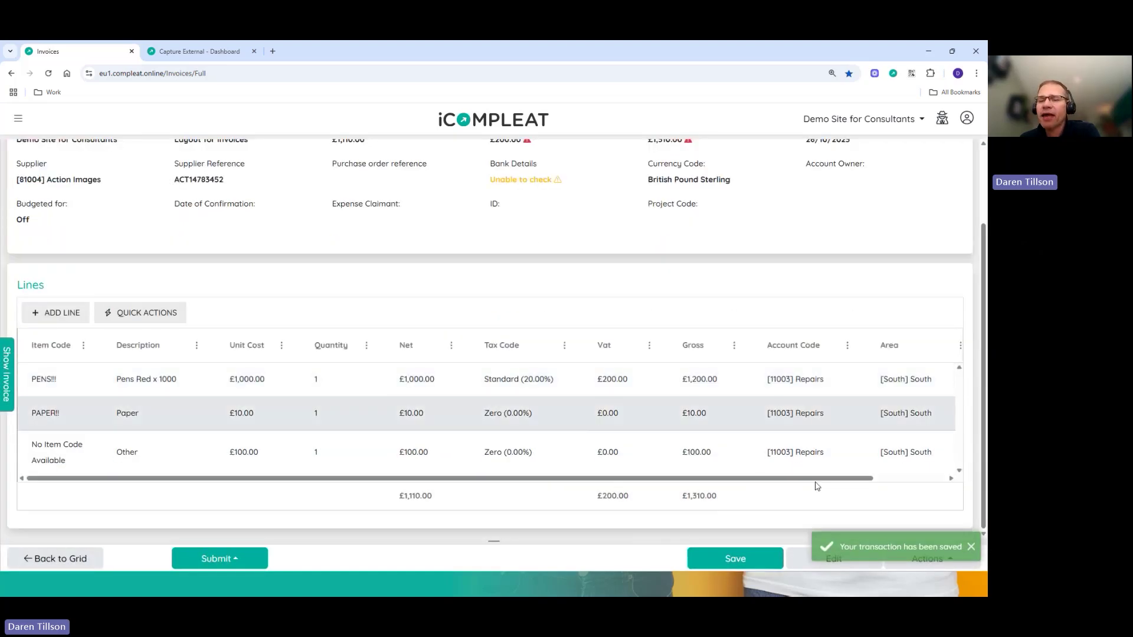
drag(809, 482, 598, 481)
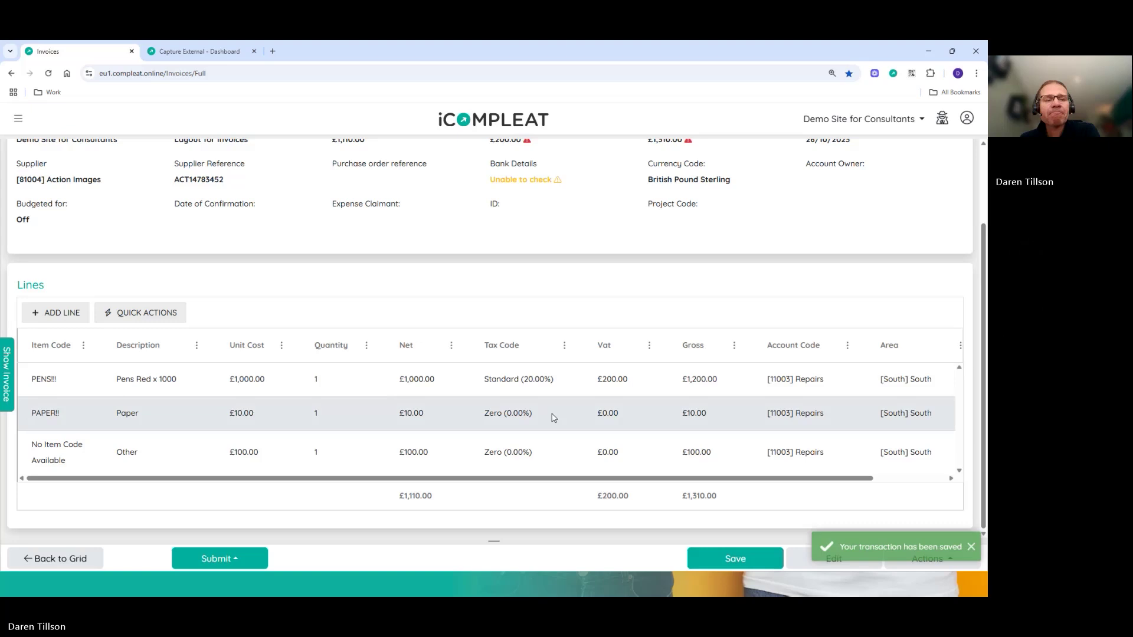
- Auto-correct the header totals difference by applying the VAT adjustment to the Pens Red x 1000 line, and check the line totals
scroll(550, 415, up, 2)
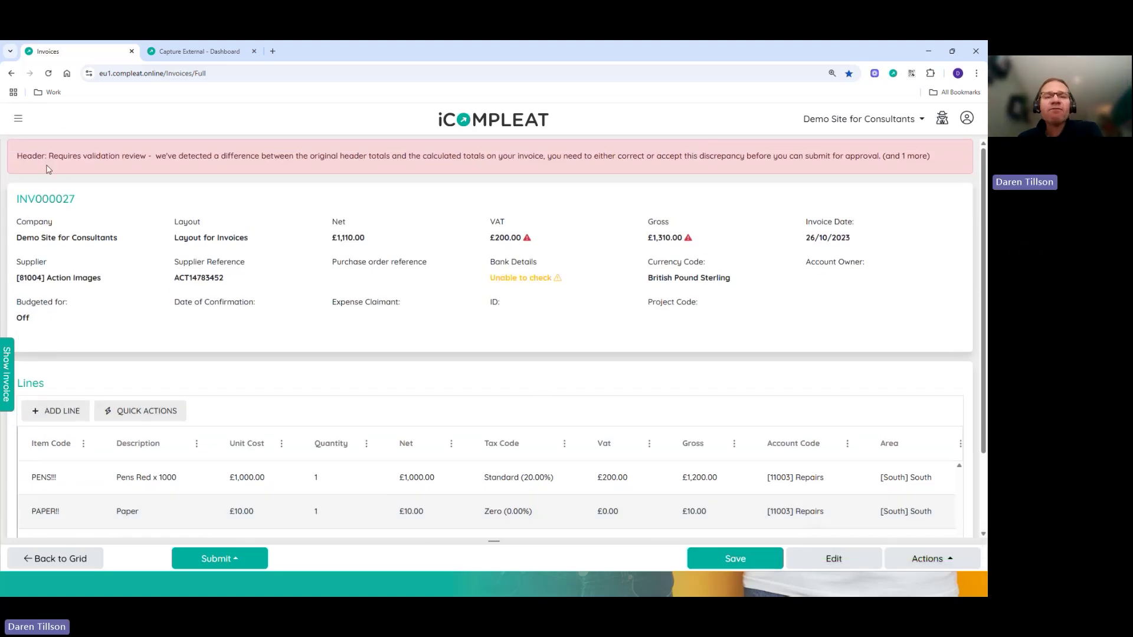
scroll(514, 385, down, 2)
scroll(516, 379, up, 2)
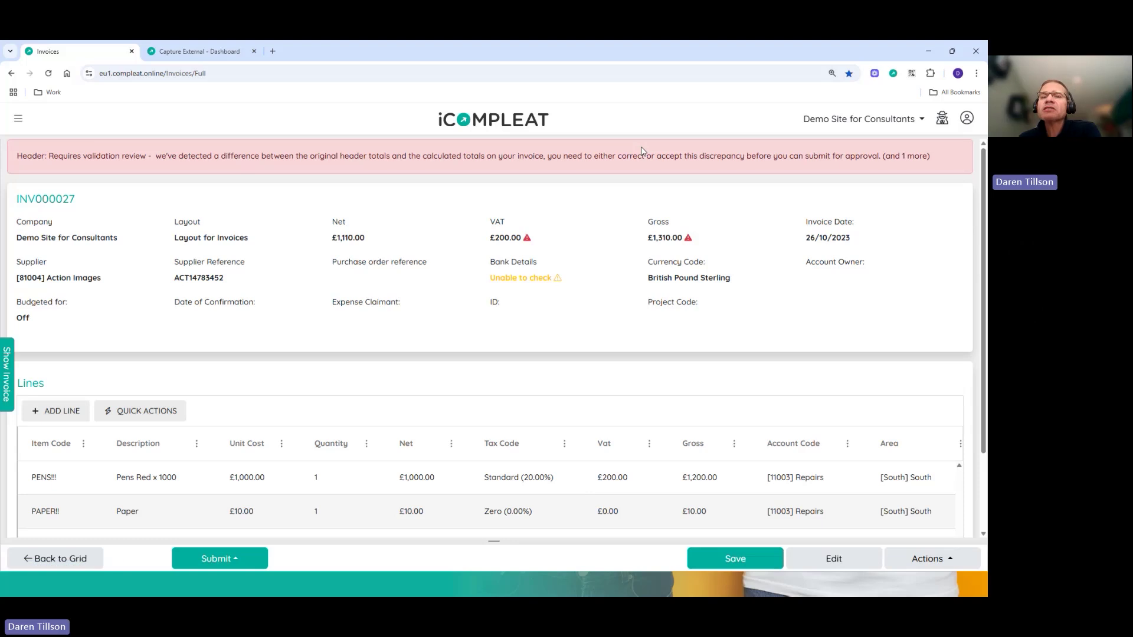
click(645, 164)
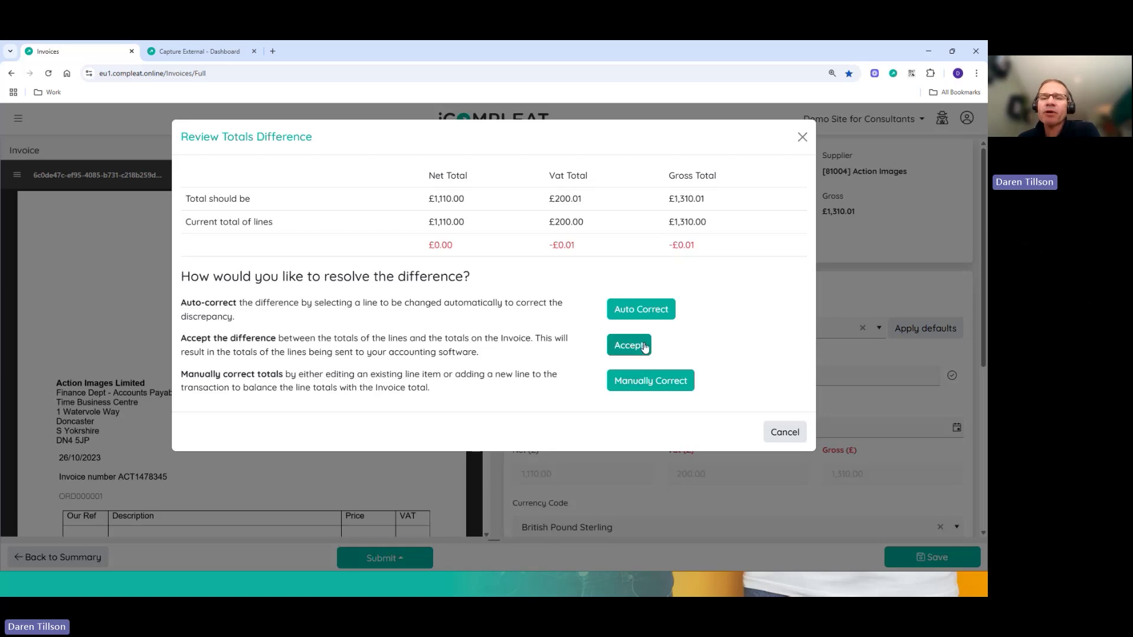
click(654, 305)
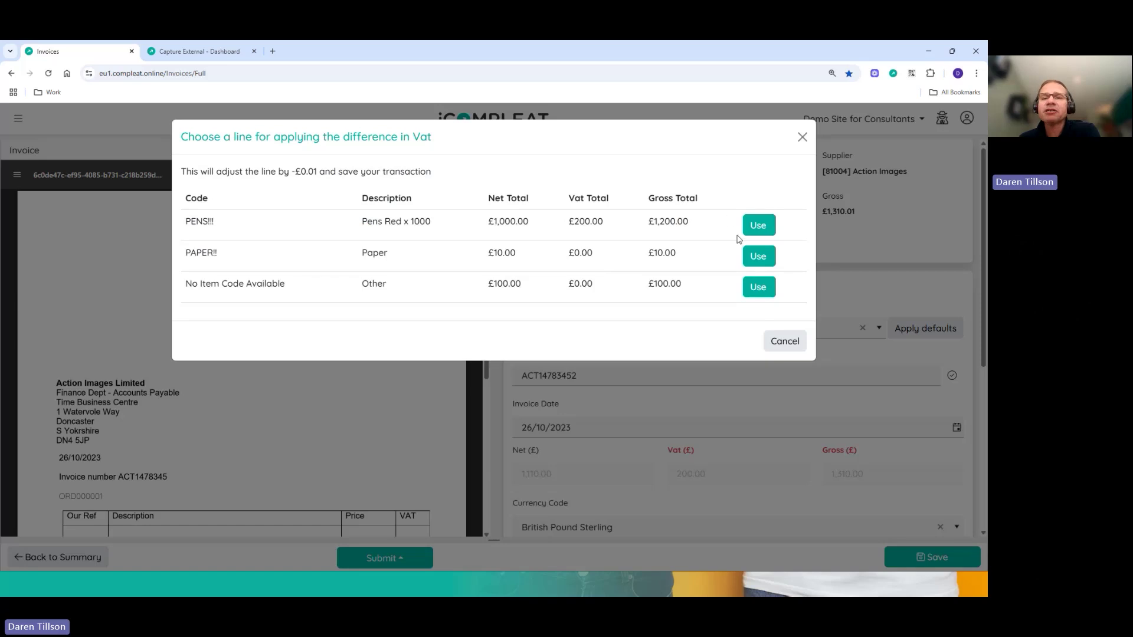
click(759, 227)
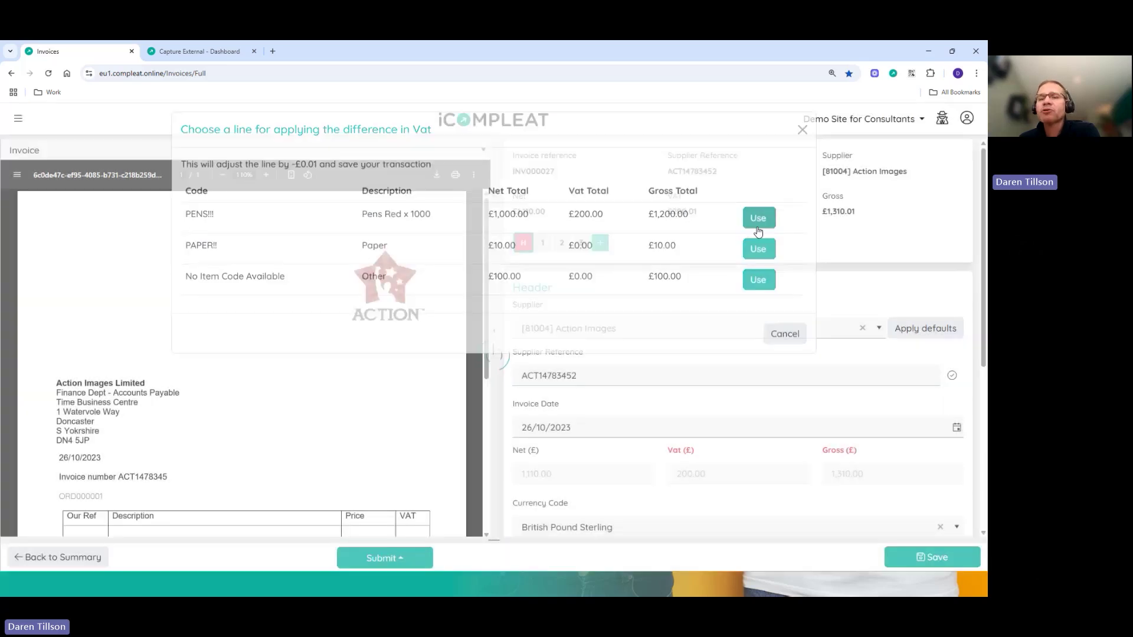
scroll(716, 321, down, 2)
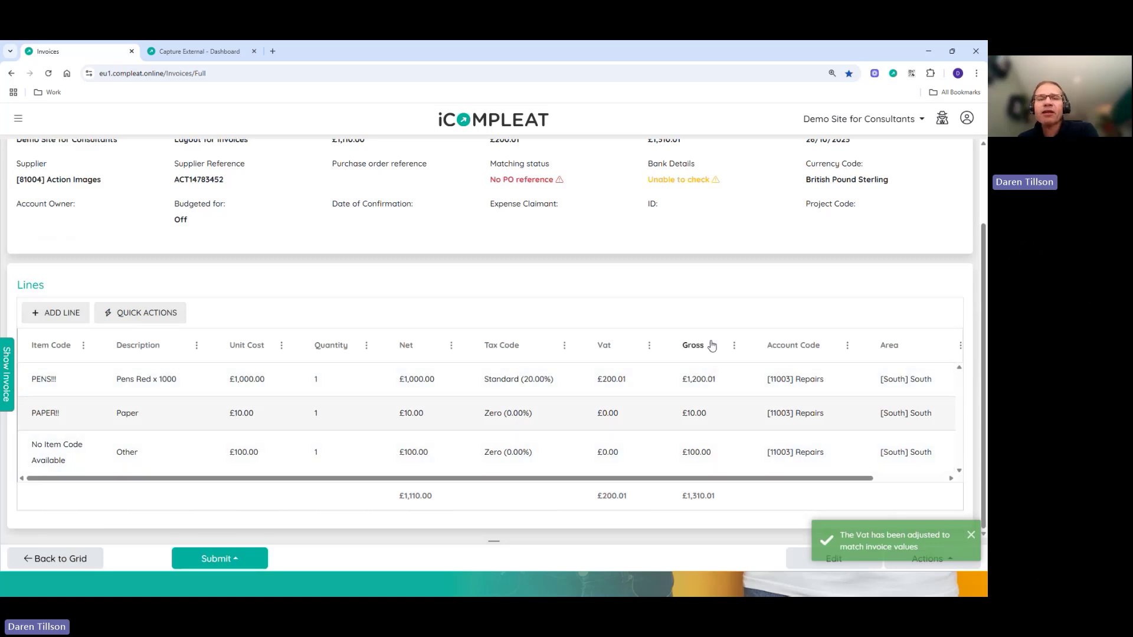
scroll(708, 345, up, 3)
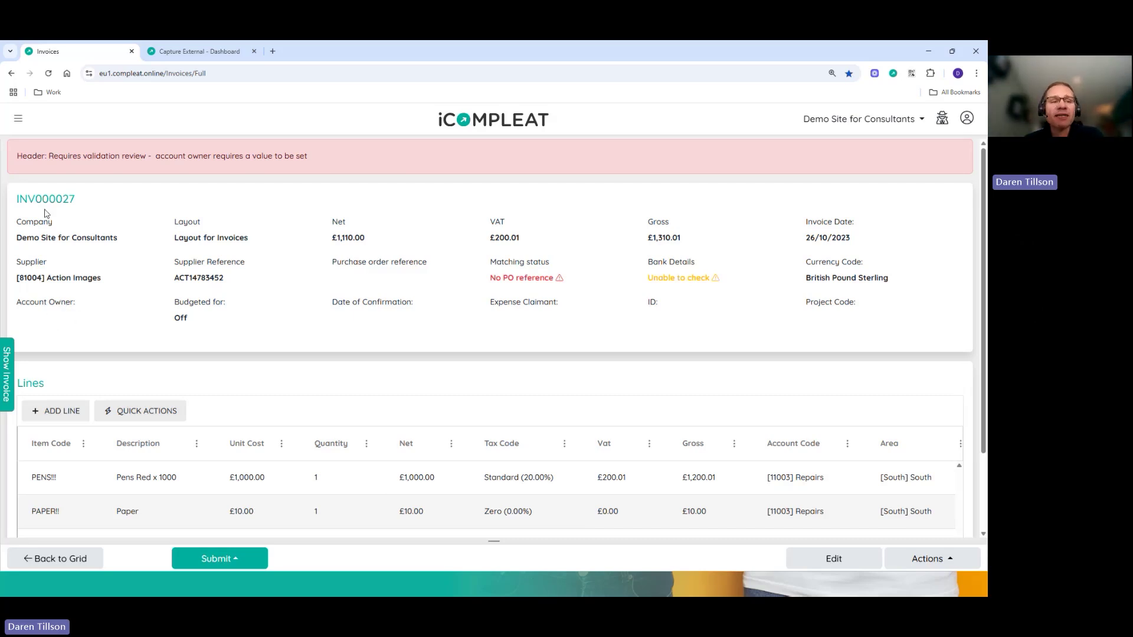
- Resolve the remaining header validation error by choosing the Account Owner, save the invoice, and review its header and lines
click(204, 158)
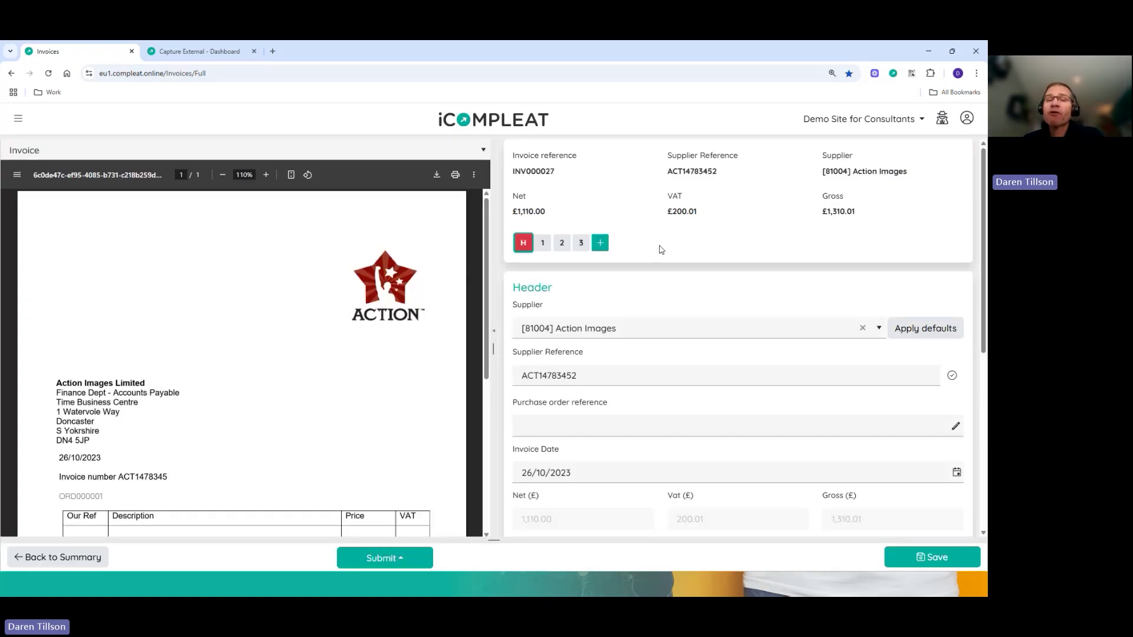
scroll(696, 254, down, 4)
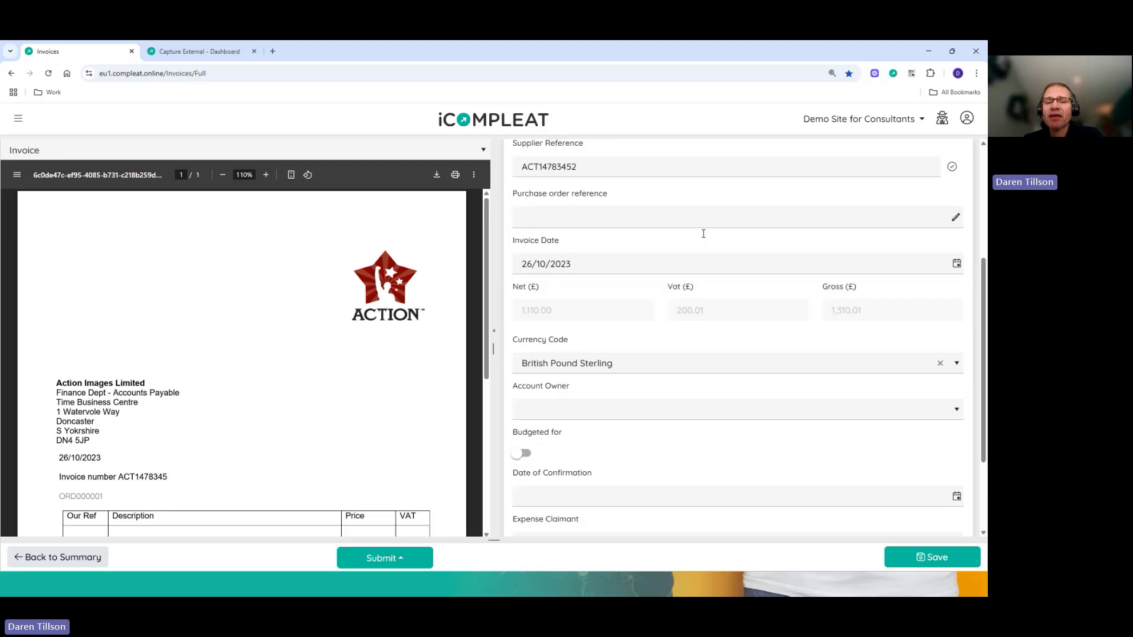
scroll(704, 236, down, 2)
click(956, 314)
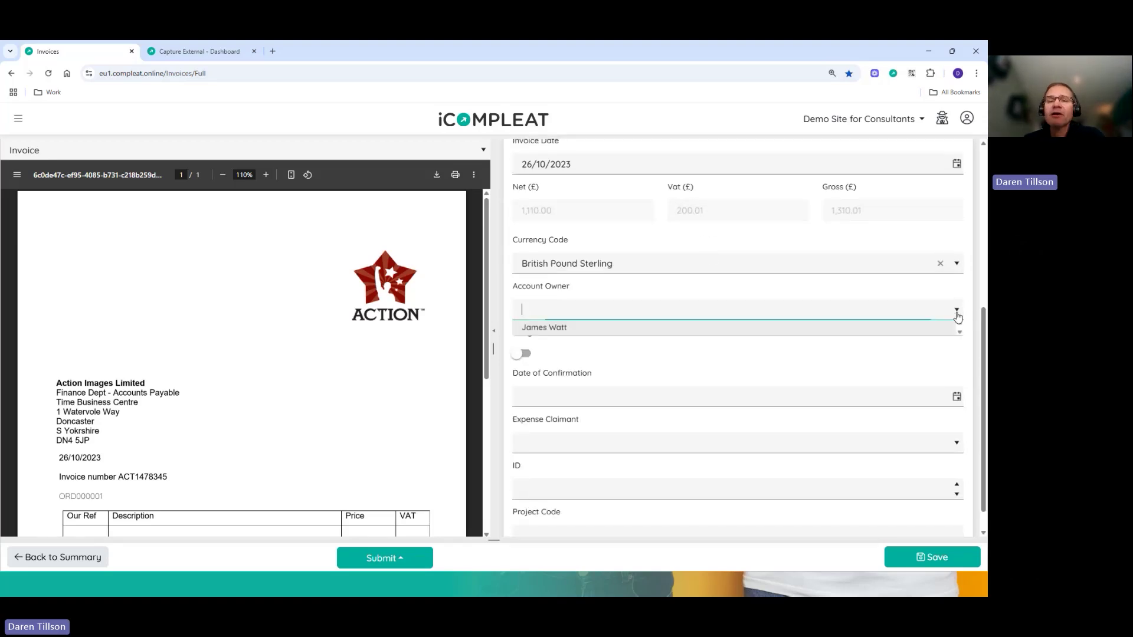
click(555, 328)
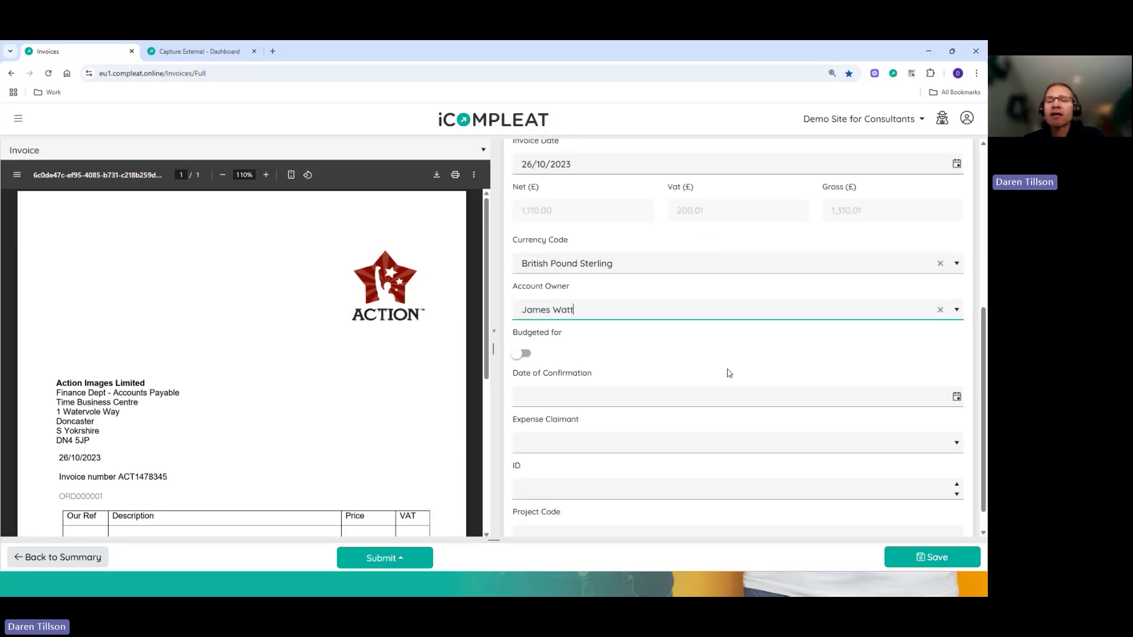
click(931, 562)
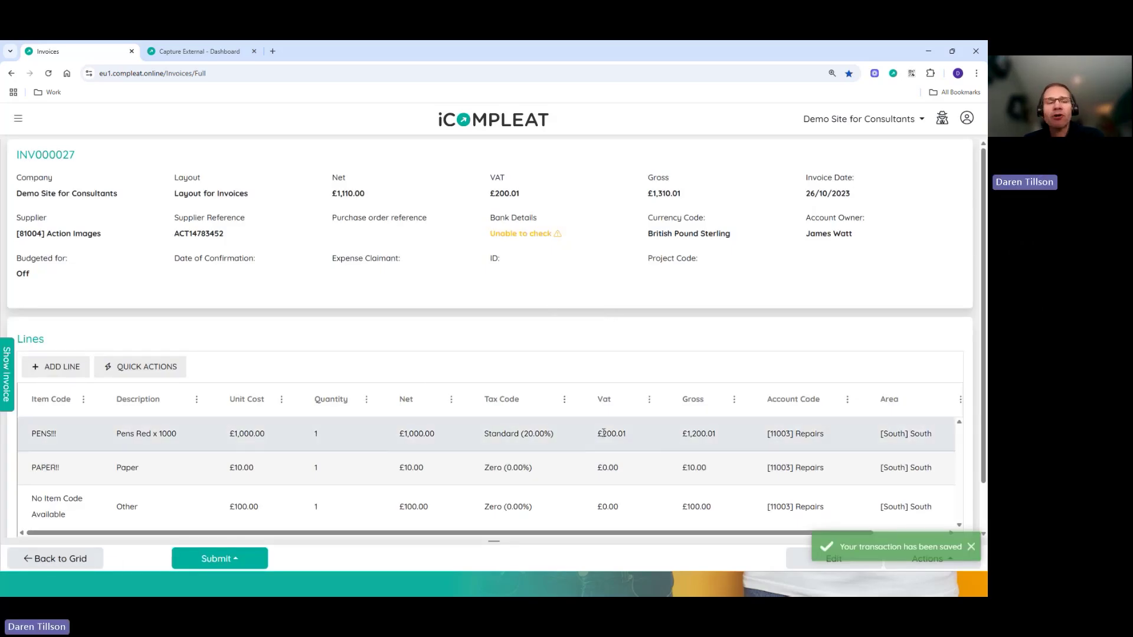
scroll(597, 423, down, 2)
scroll(561, 366, up, 2)
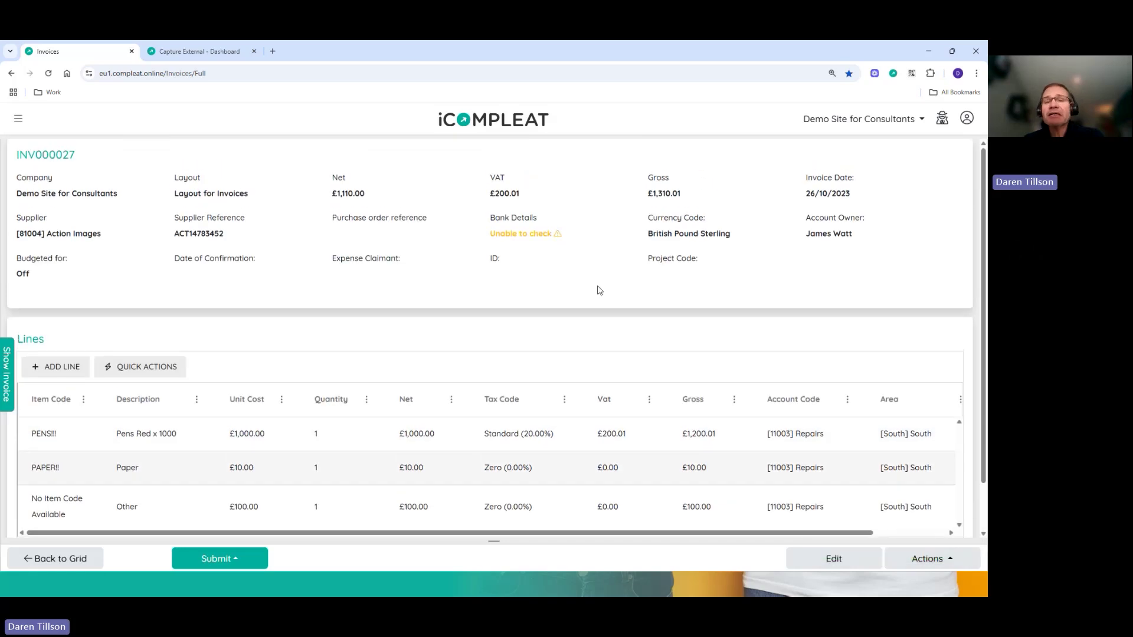
scroll(702, 354, down, 1)
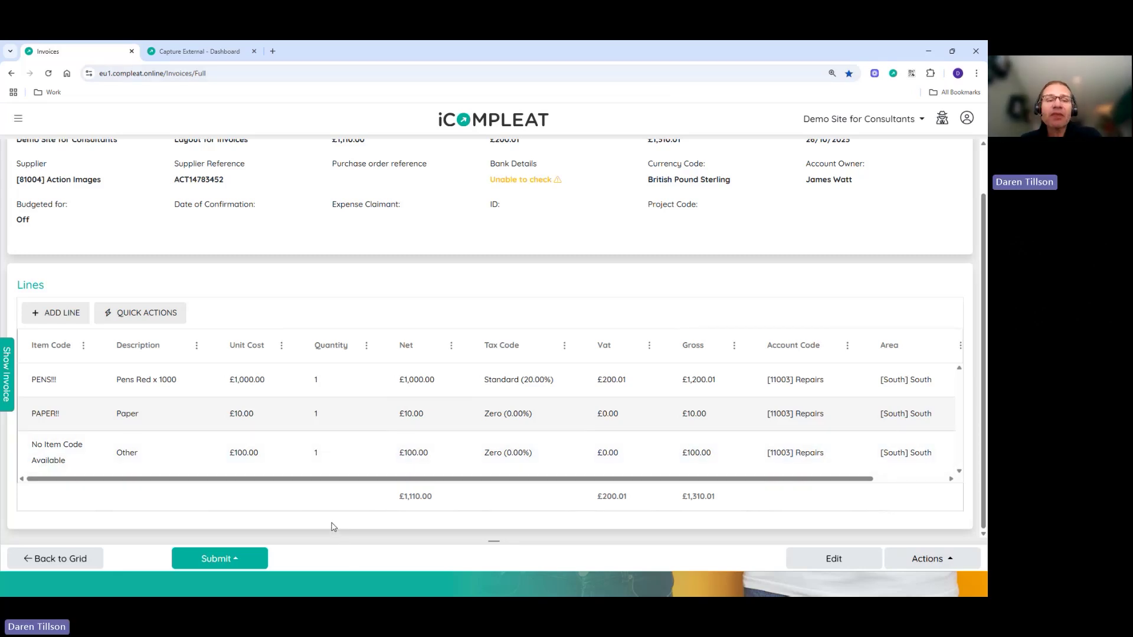
- Open the corrected invoice for editing, review its header fields, and return to the invoices list
click(834, 560)
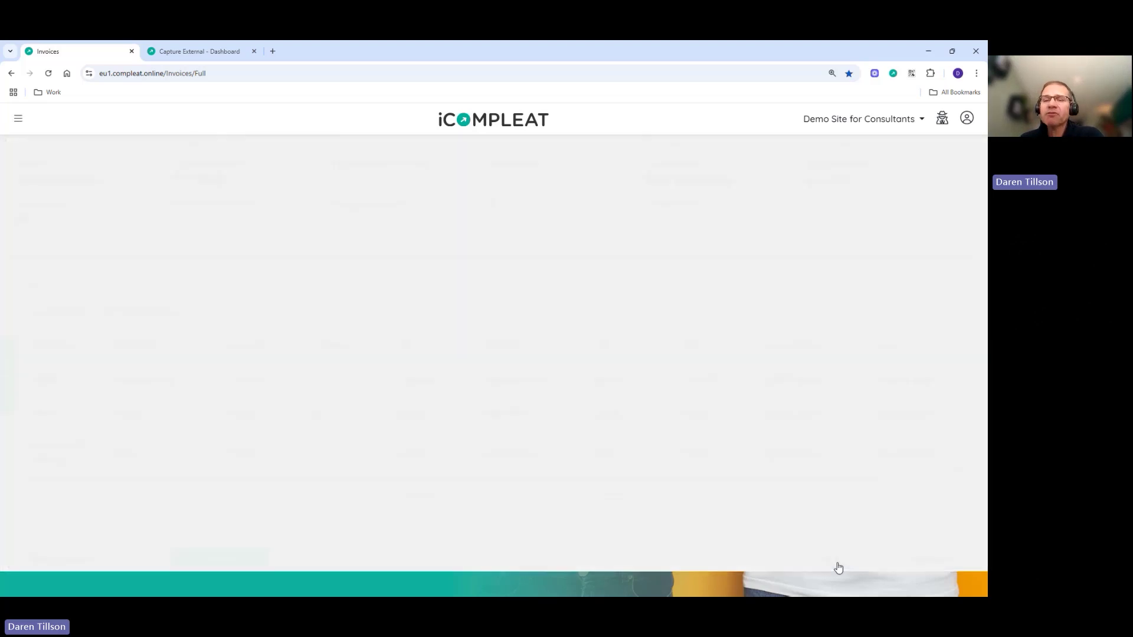
scroll(669, 343, up, 5)
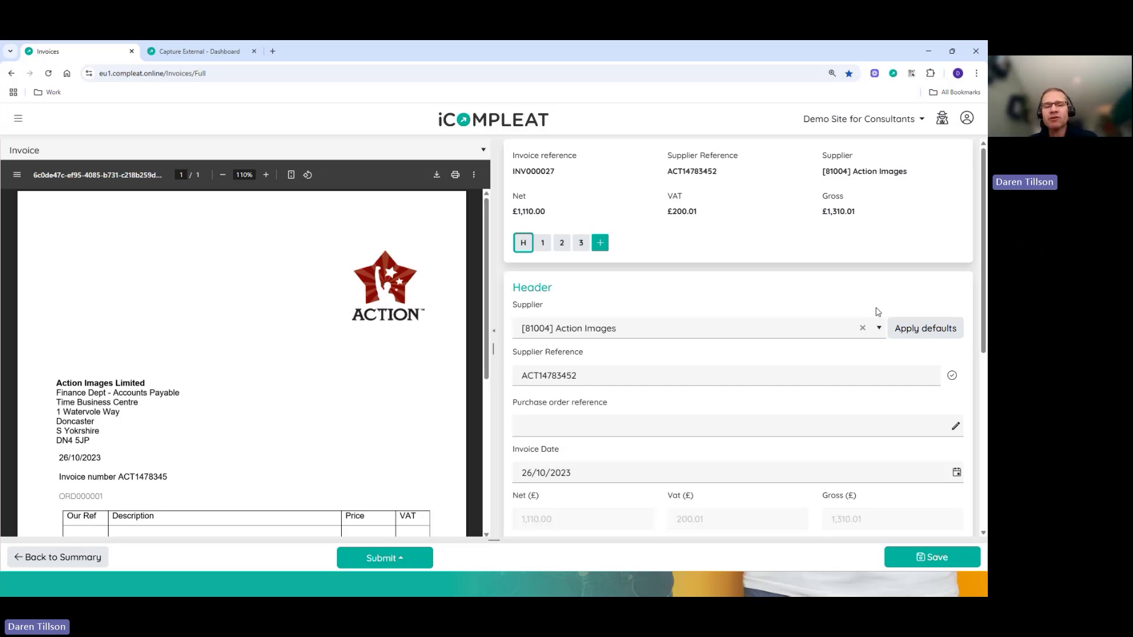
click(76, 563)
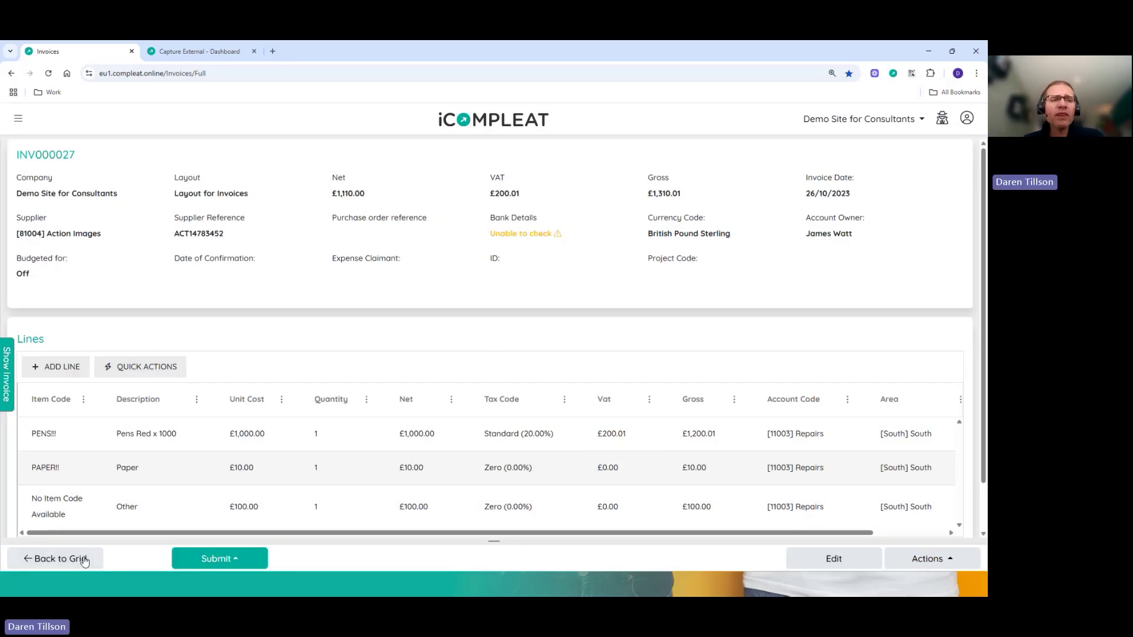
click(85, 560)
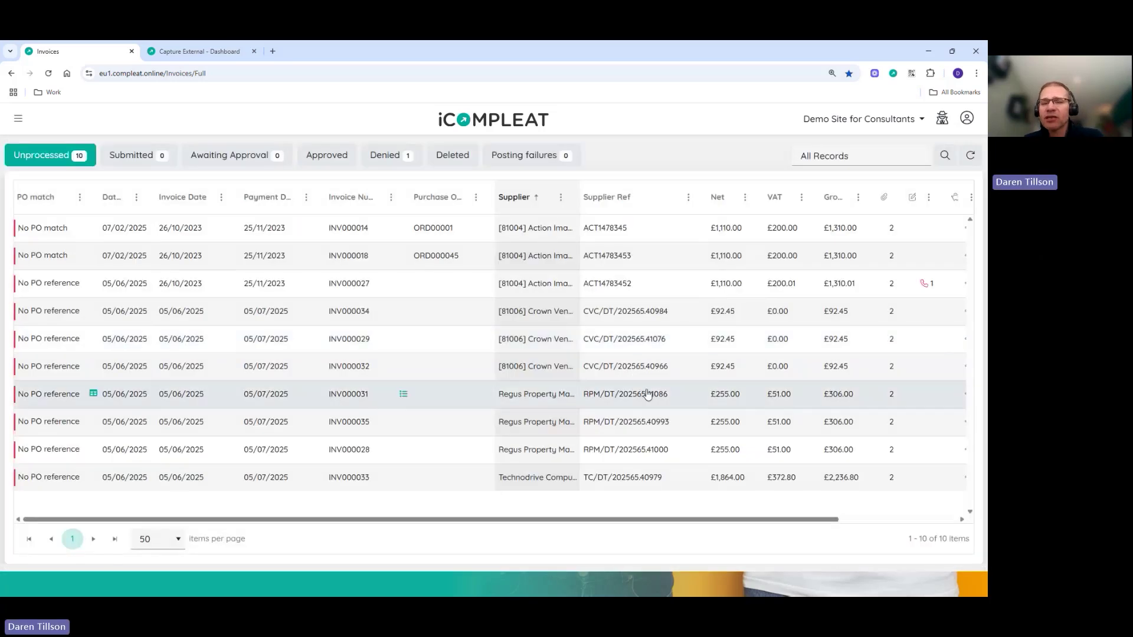
- Open Regus Property Management invoice INV000028 and bring up its header for editing from the validation error
click(657, 439)
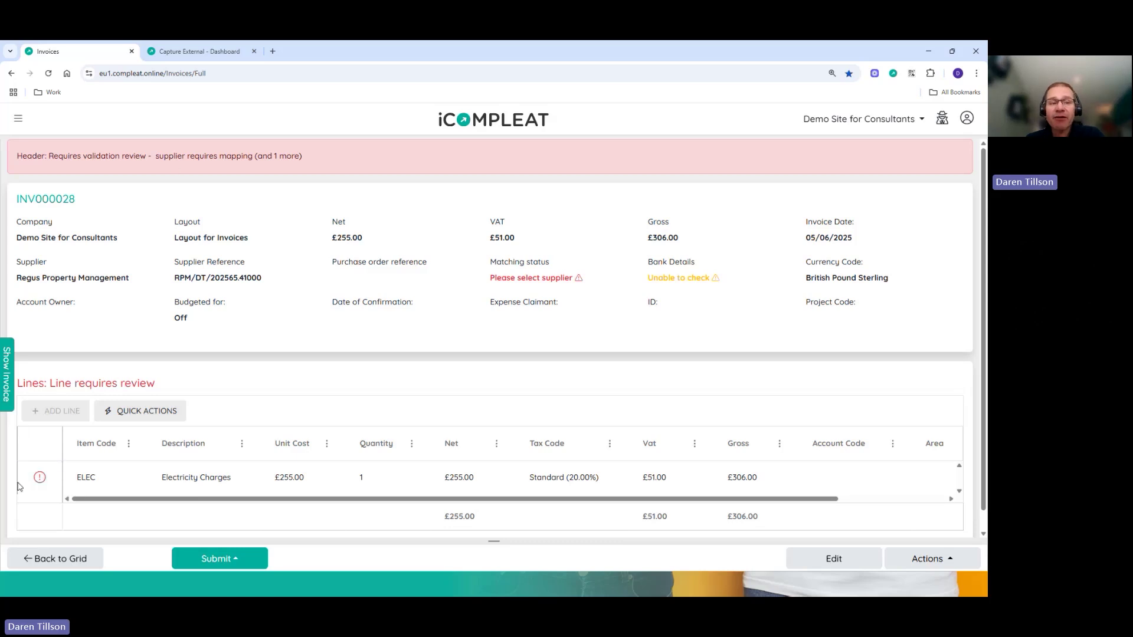
click(290, 161)
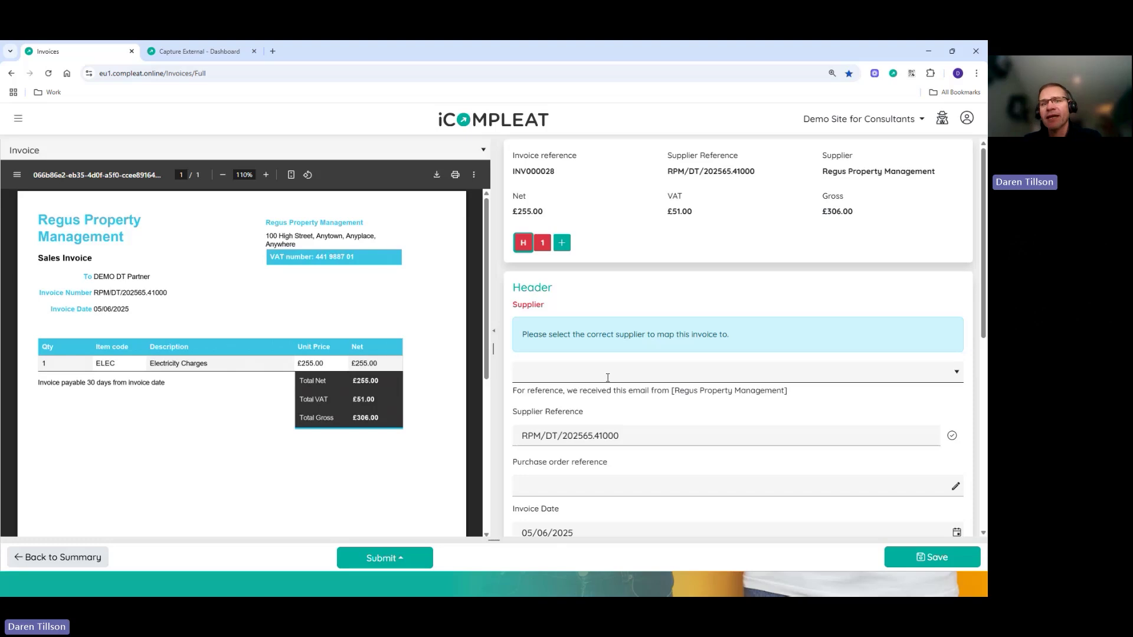
- Search the supplier choices for "regus" and "pro", clear the search, and map the invoice to [81007] Techodrive
click(608, 377)
text(regus)
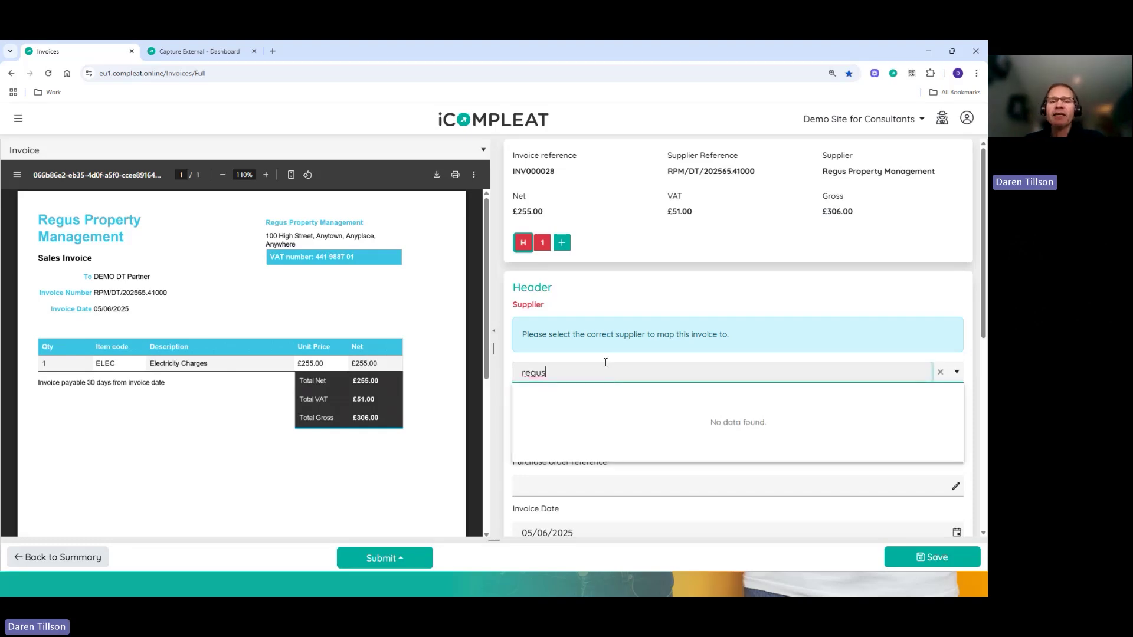
double_click(514, 371)
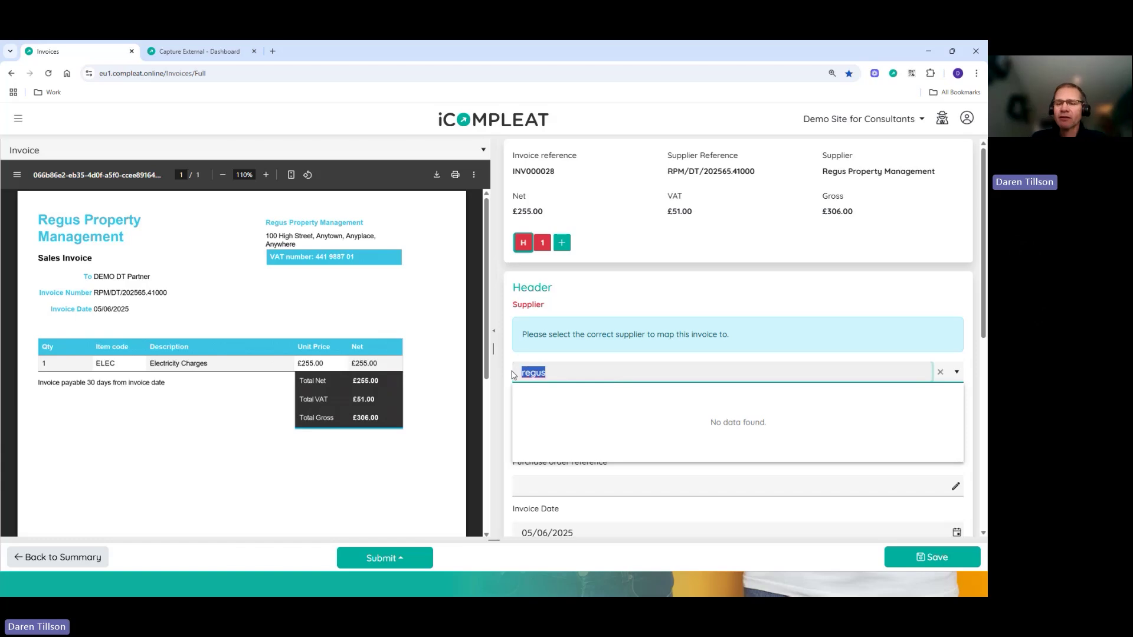
text(pro)
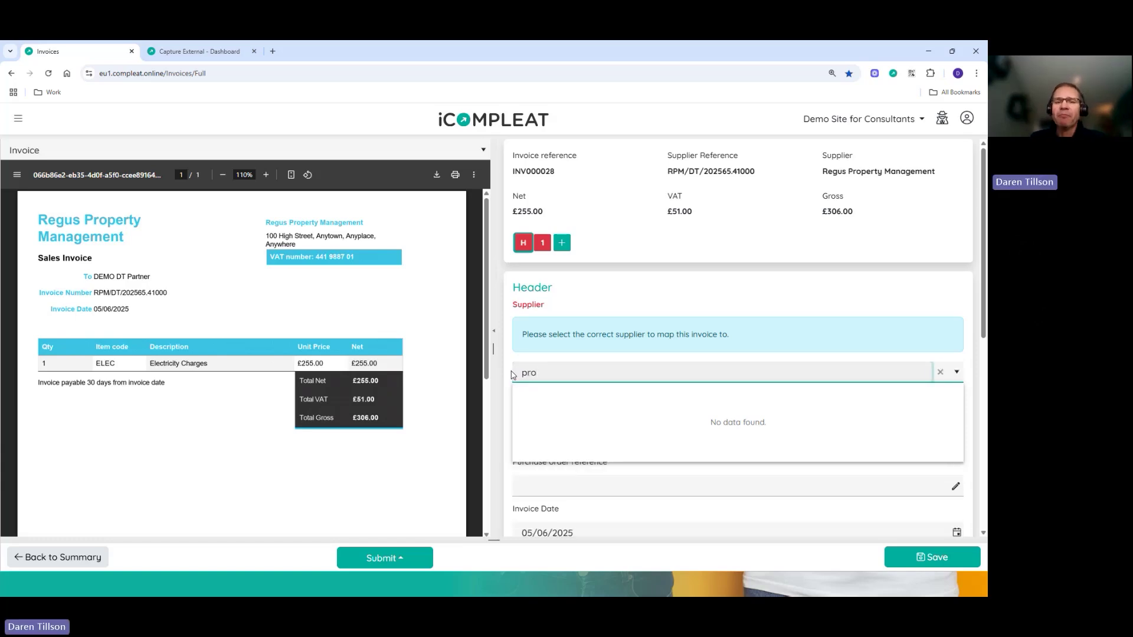
key(BackSpace)
key(BackSpace)
key(BackSpace)
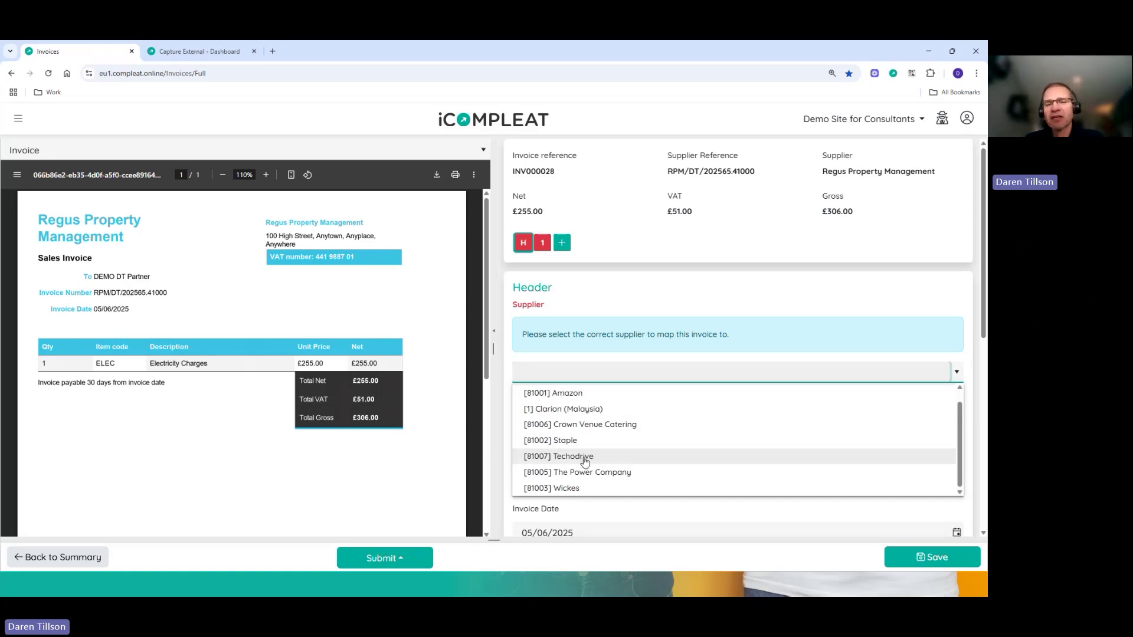
click(588, 458)
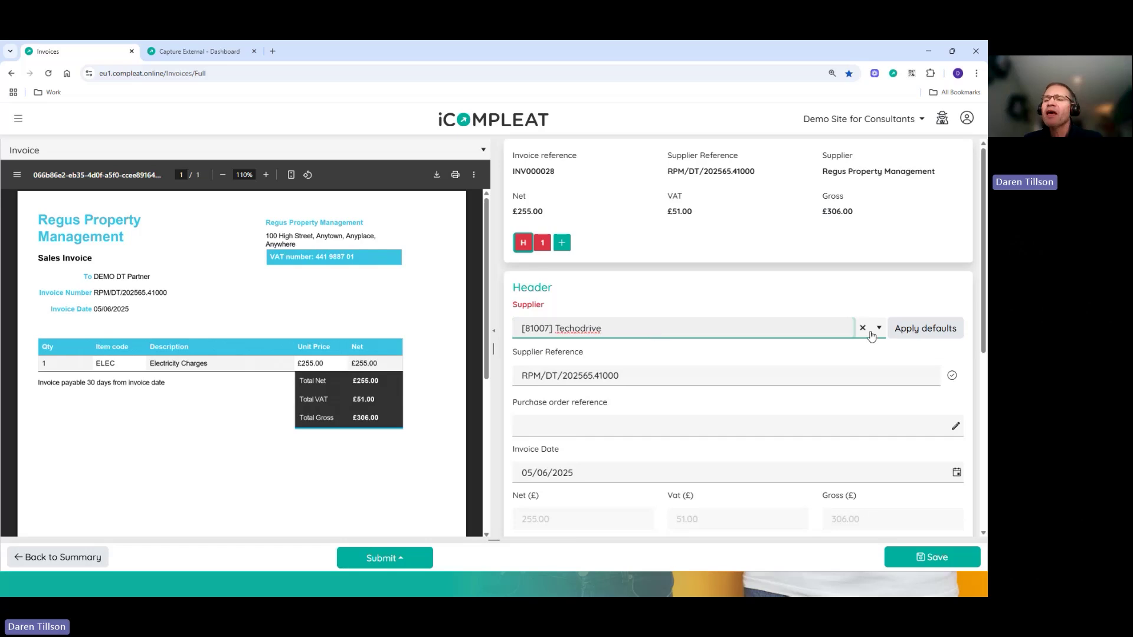
- Open the default mappings for [81007] Techodrive and choose account code [11003] Repairs, currency Euro and workflow Invoices
click(934, 335)
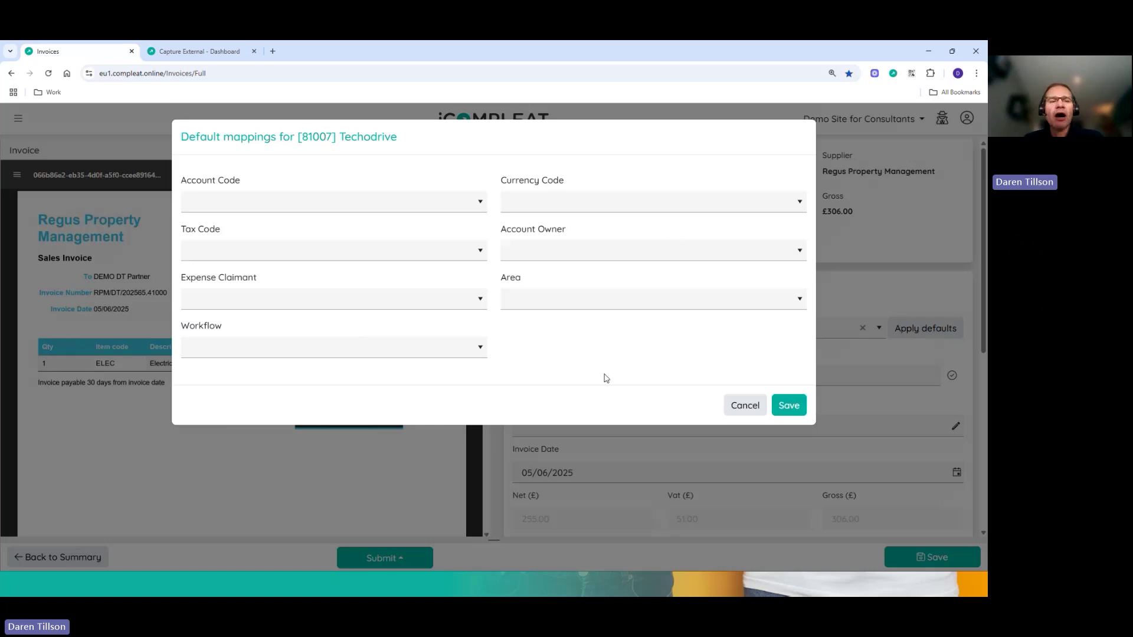
click(481, 204)
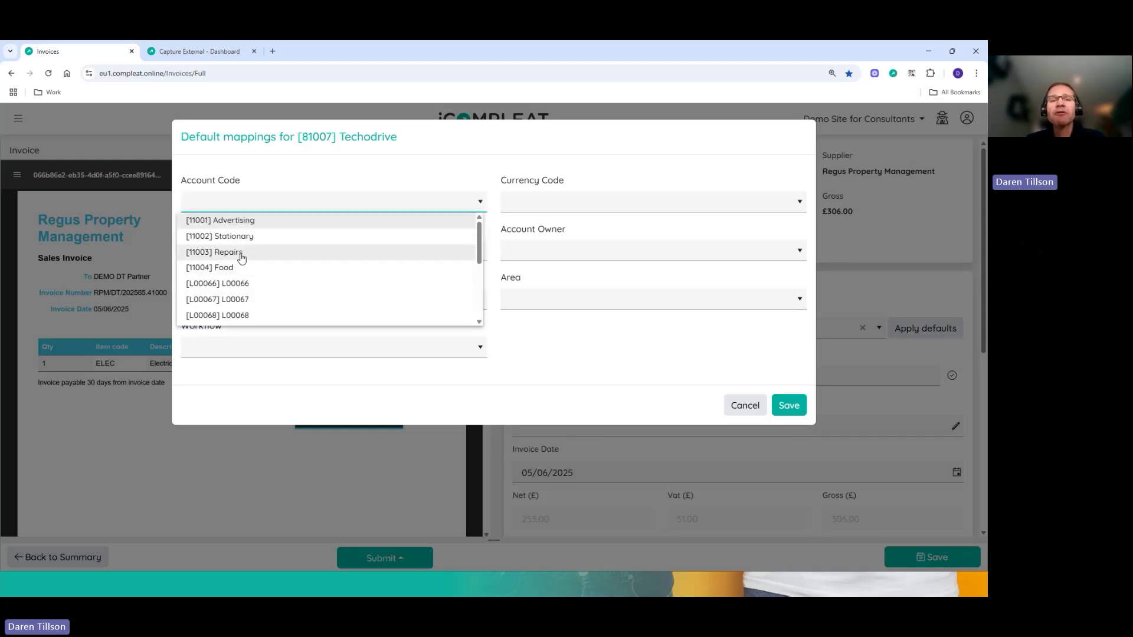
click(241, 257)
click(799, 204)
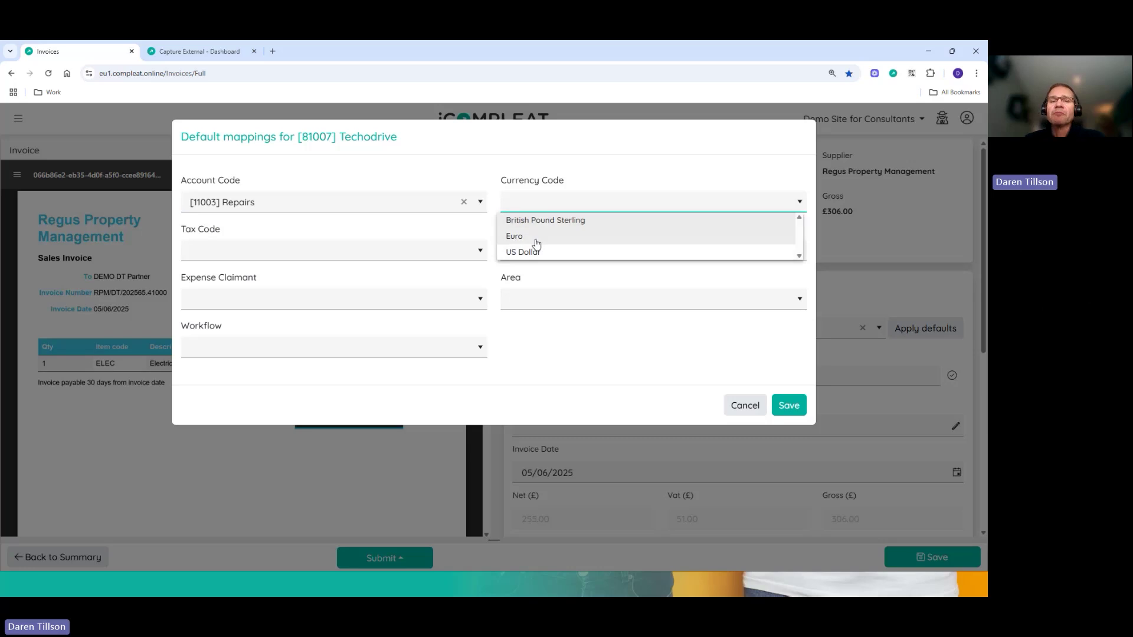
click(537, 239)
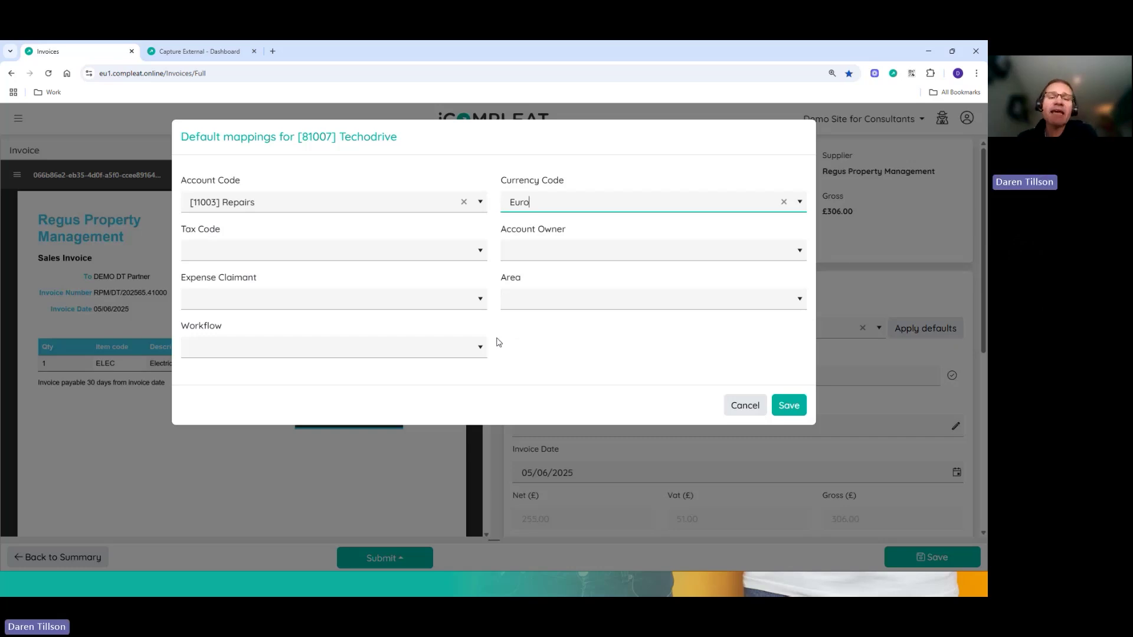
click(481, 349)
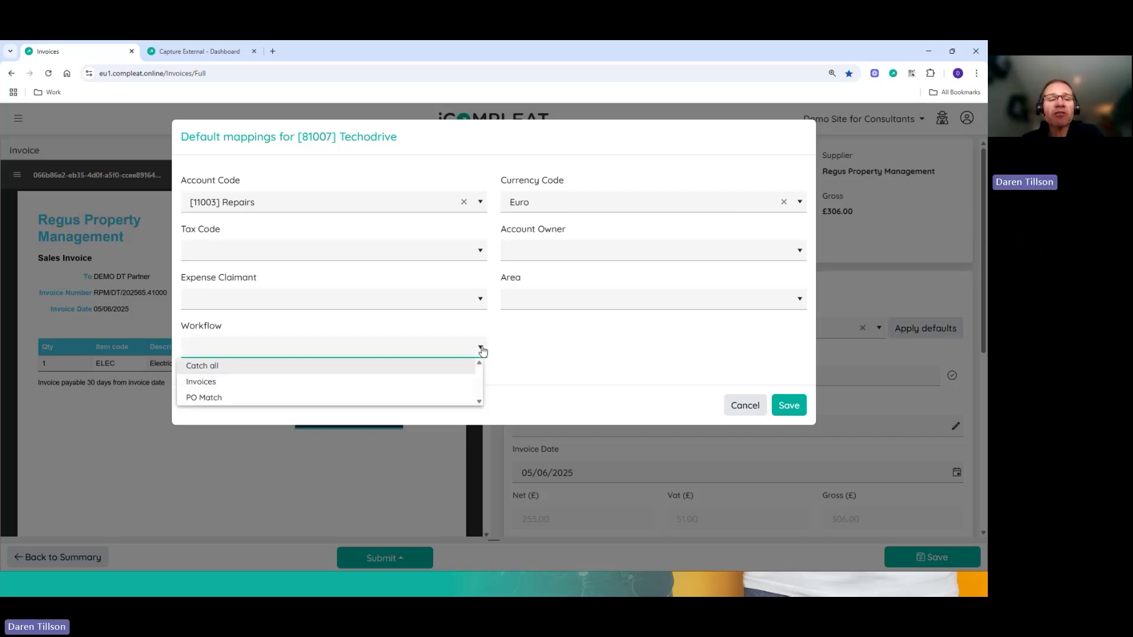
click(234, 387)
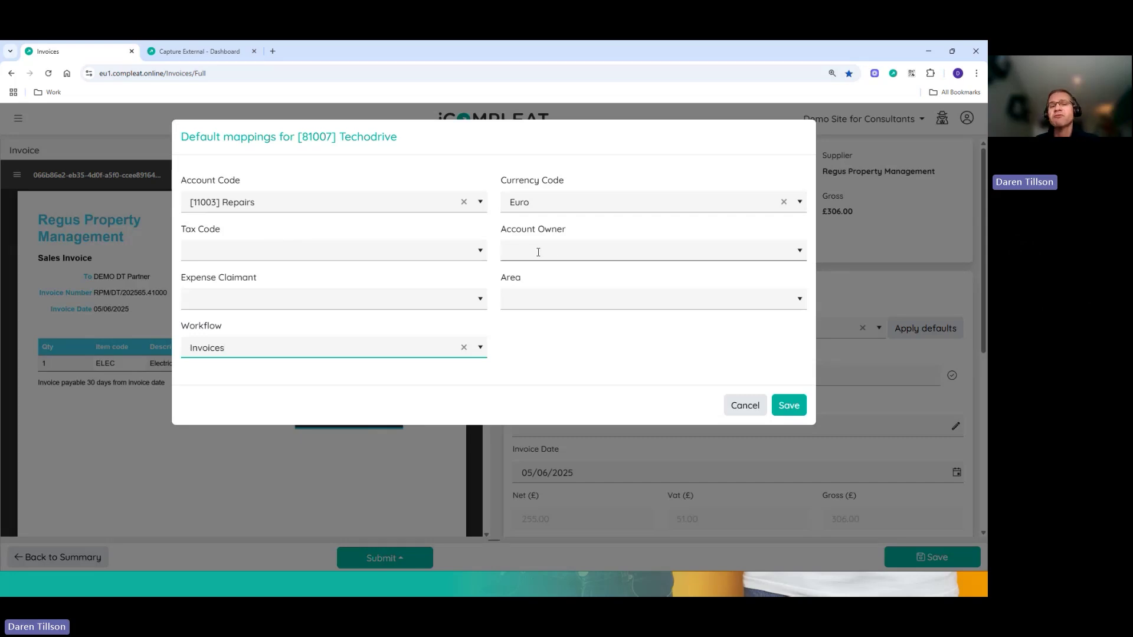
- Choose tax code Standard, an account owner, an expense claimant and area [North] North as supplier defaults, and discard the mappings
click(479, 253)
click(222, 269)
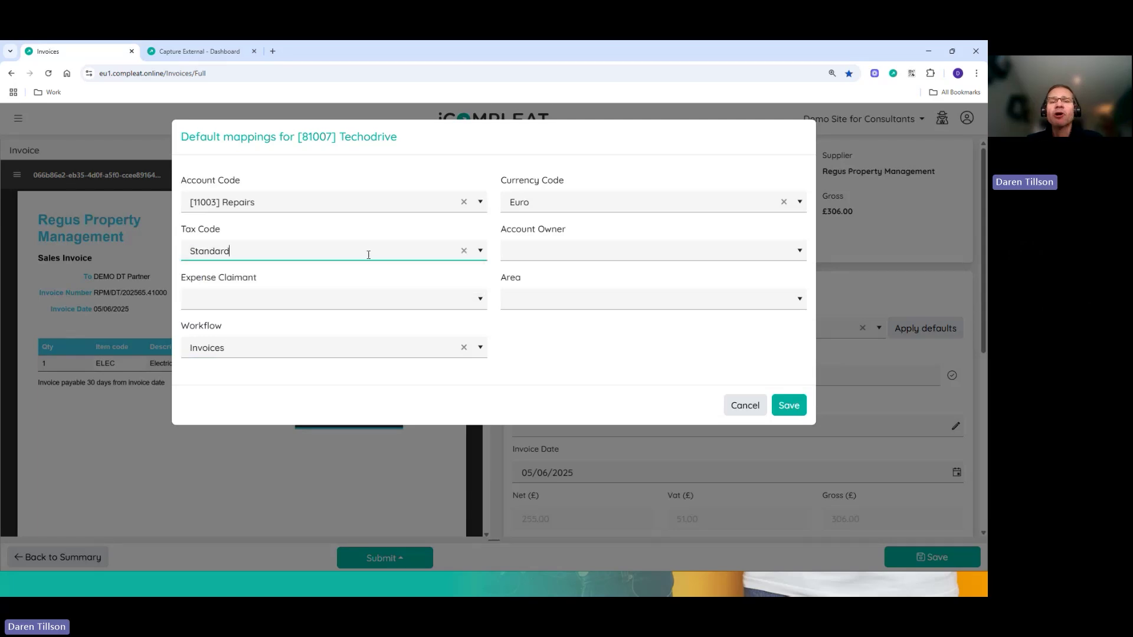
click(621, 257)
click(547, 272)
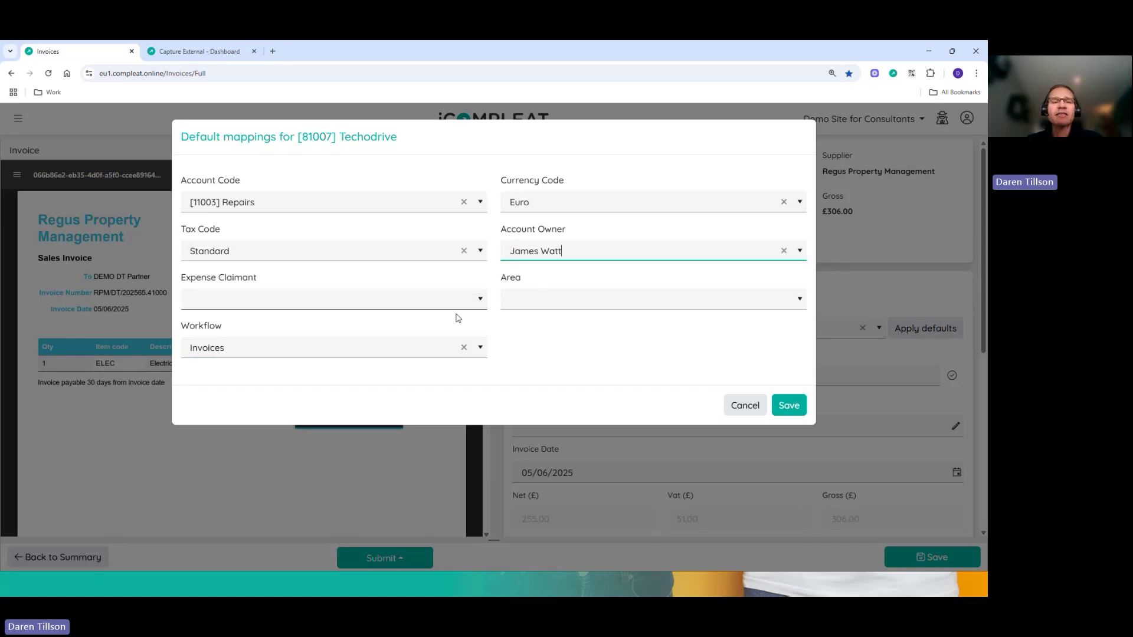
click(479, 301)
click(354, 318)
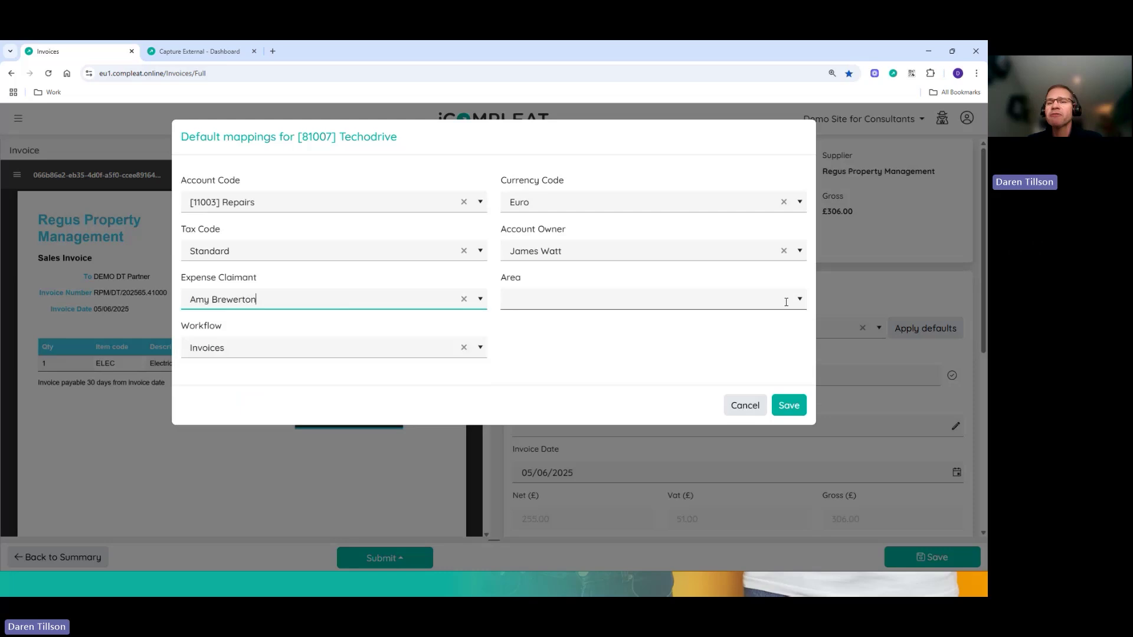
click(800, 299)
click(549, 334)
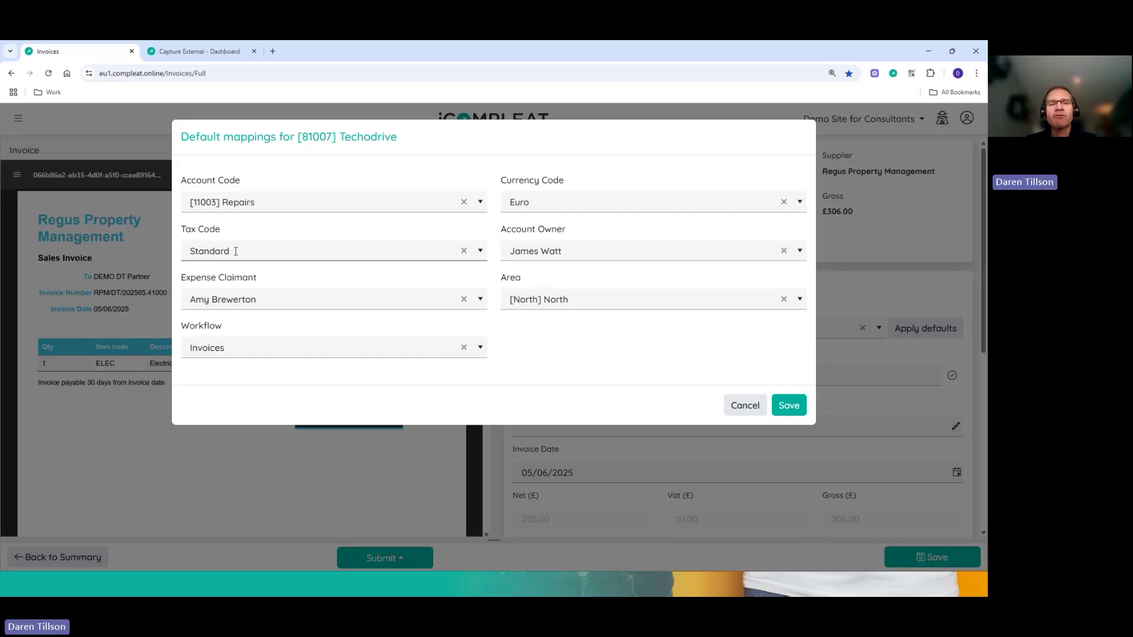
click(738, 405)
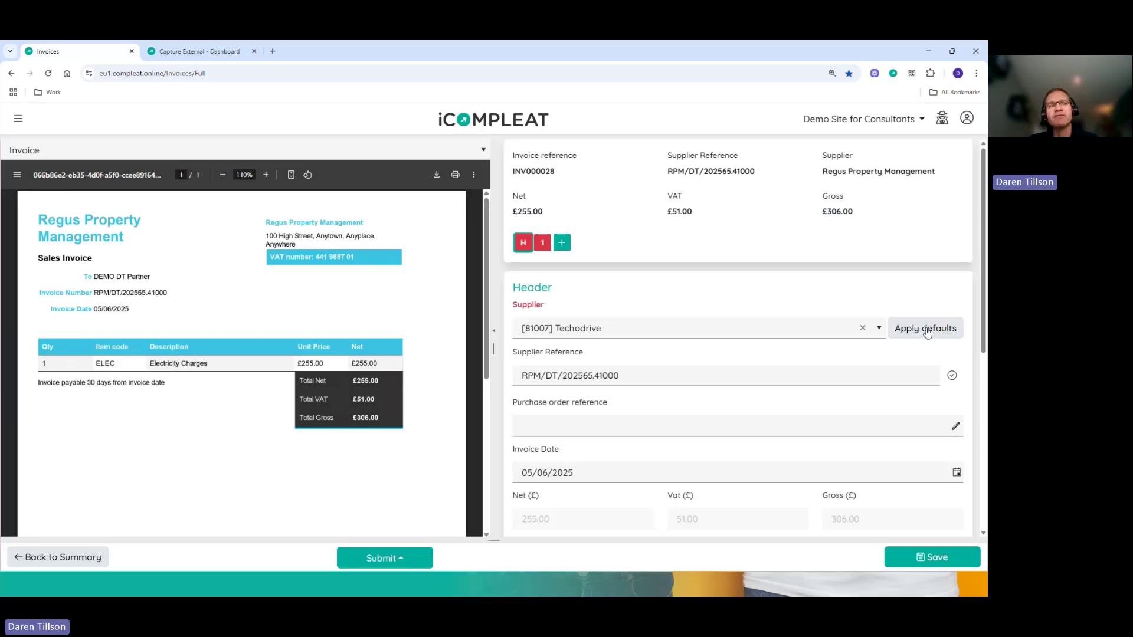
- Return to the invoice summary, reopen the invoice for editing, and check the default mappings of [81007] Techodrive without saving
click(65, 559)
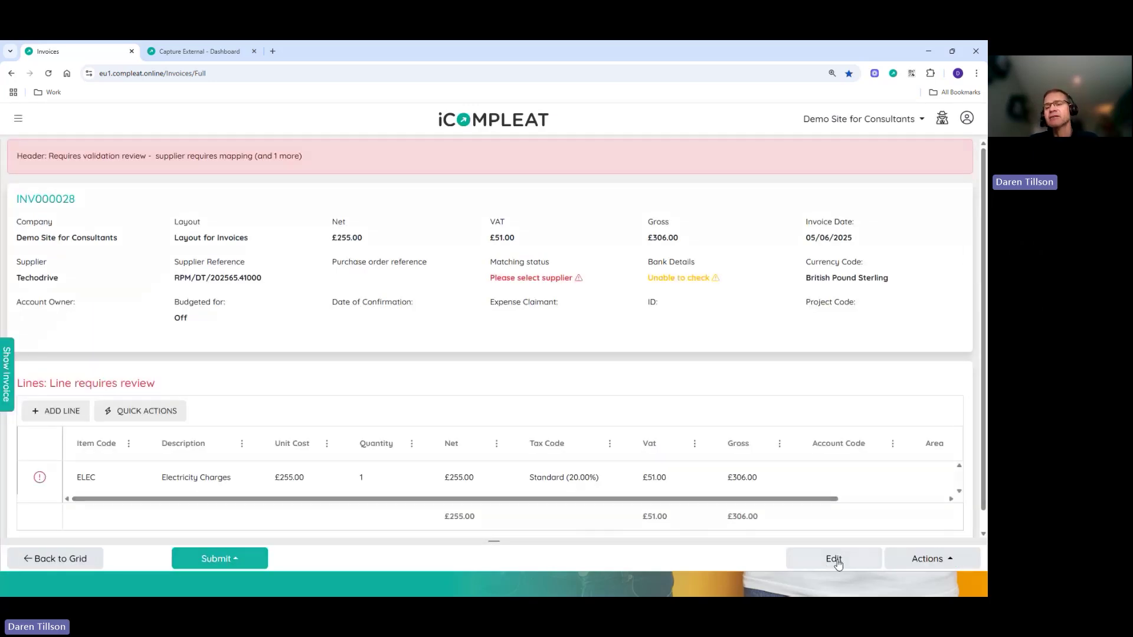
click(833, 559)
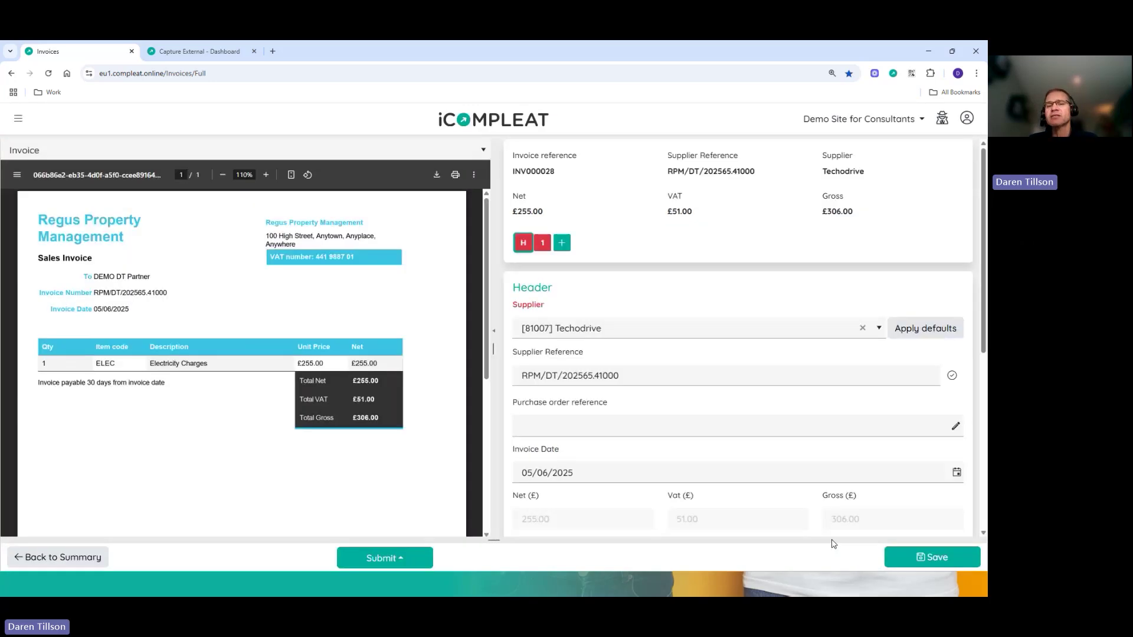
click(925, 328)
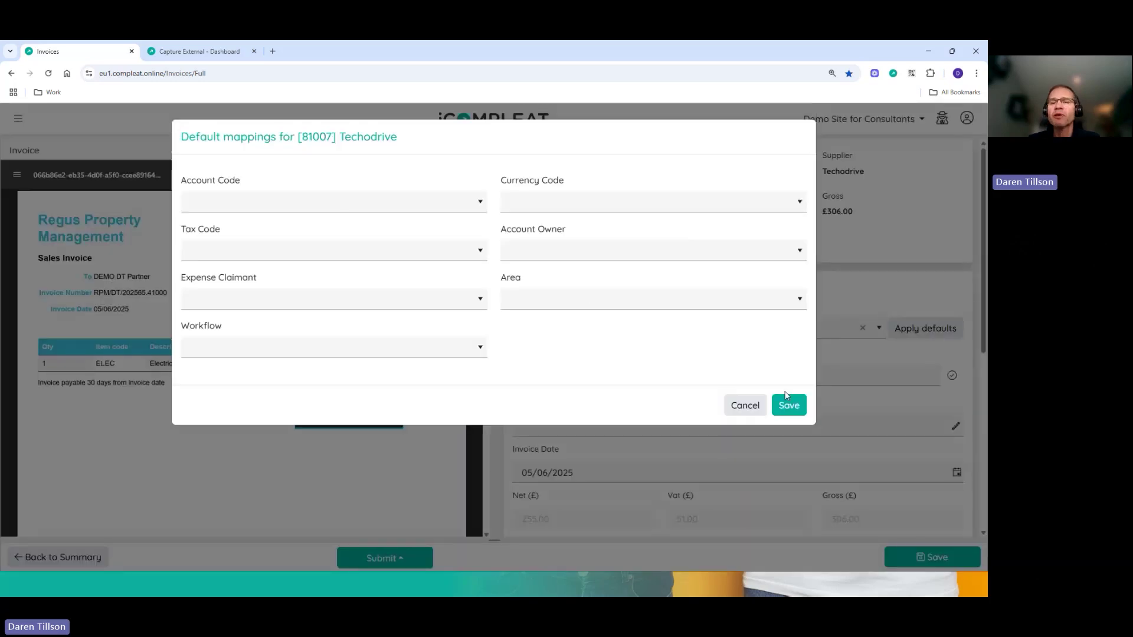
click(745, 406)
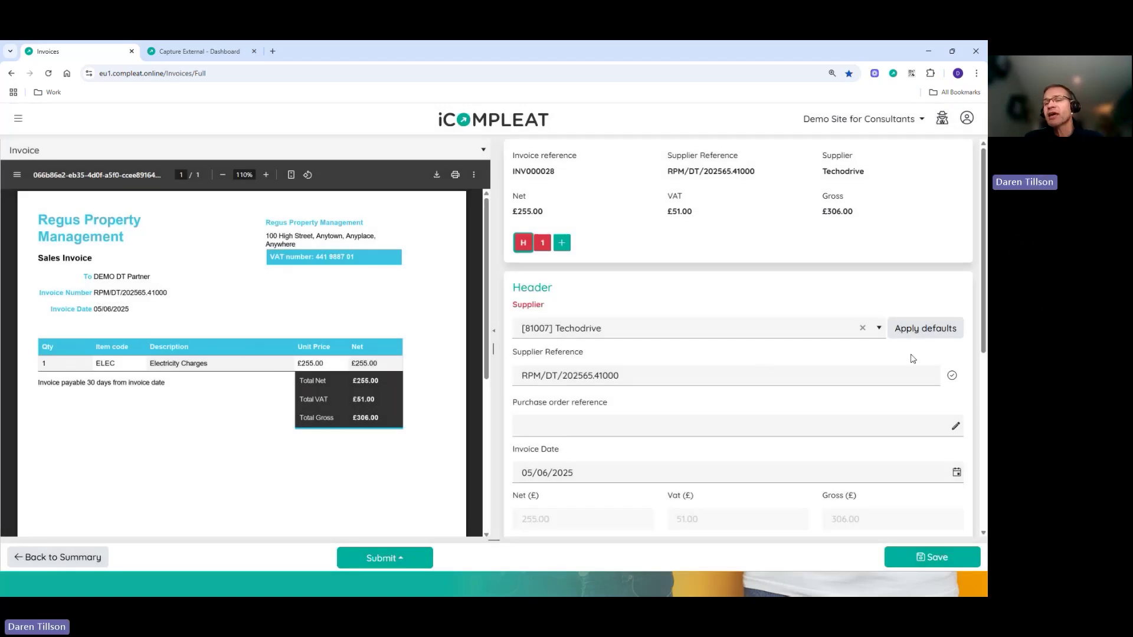
click(924, 332)
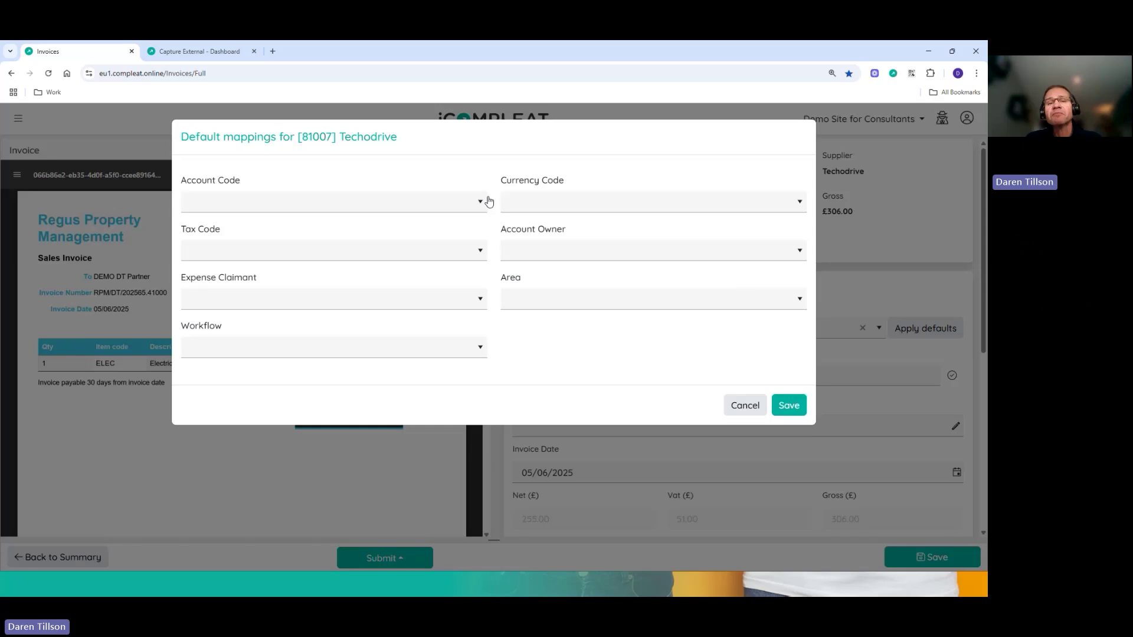
click(745, 406)
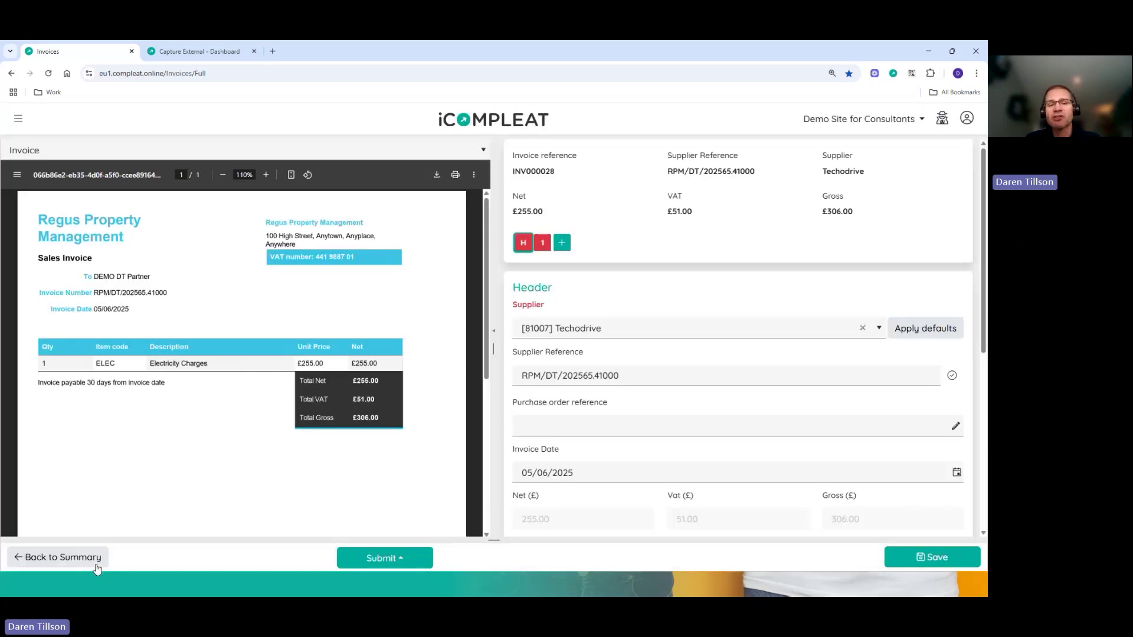
- Return to the summary of INV000028, view its available actions, and go back to the invoices list
click(94, 563)
click(942, 559)
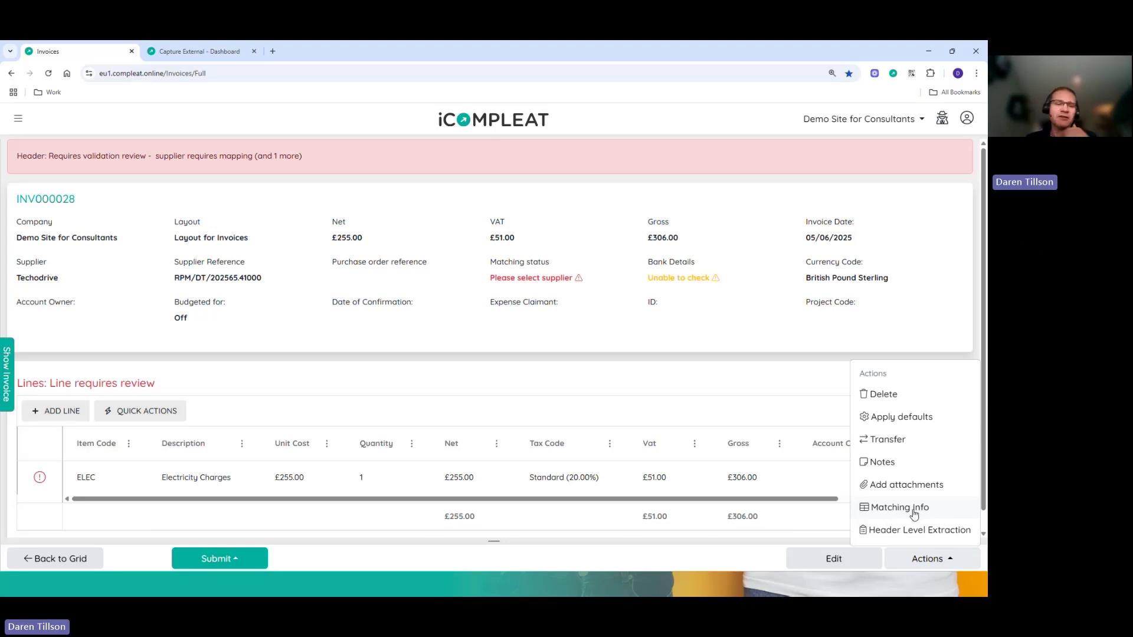
click(71, 565)
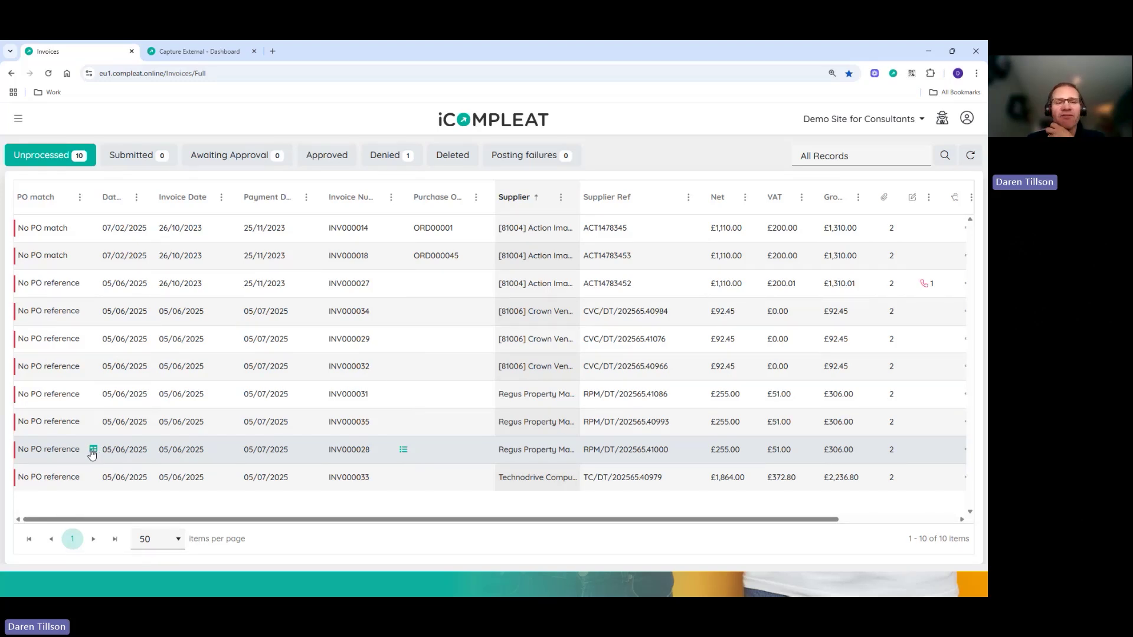
- Review the PO matching information of INV000029 and INV000014, and look for a purchase order to match with INV000014
click(93, 339)
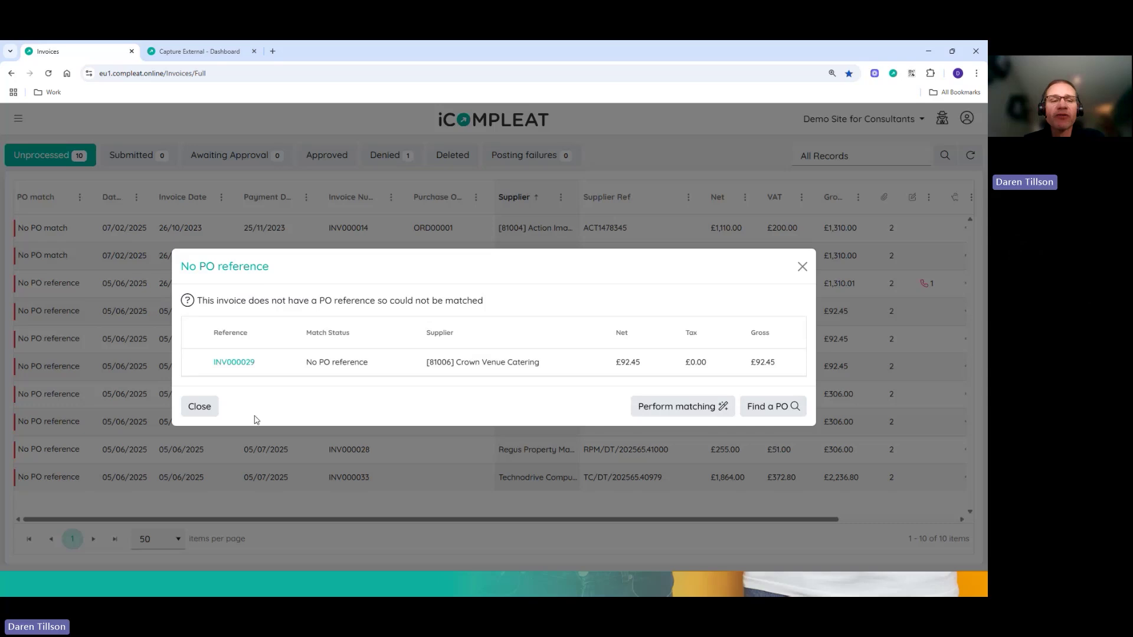
click(200, 407)
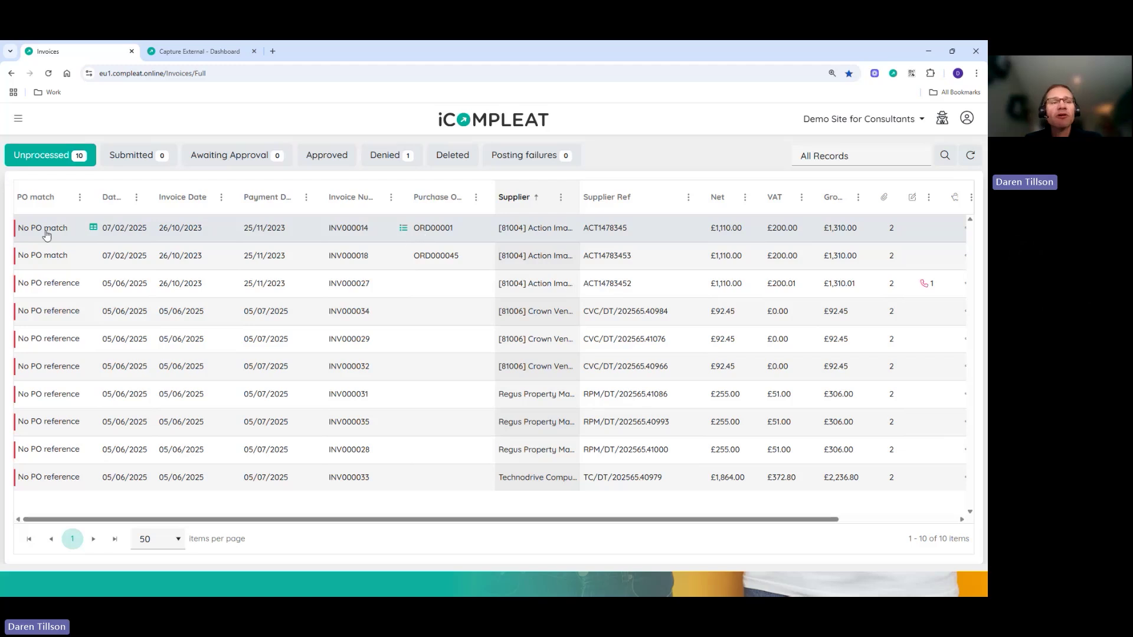
click(93, 229)
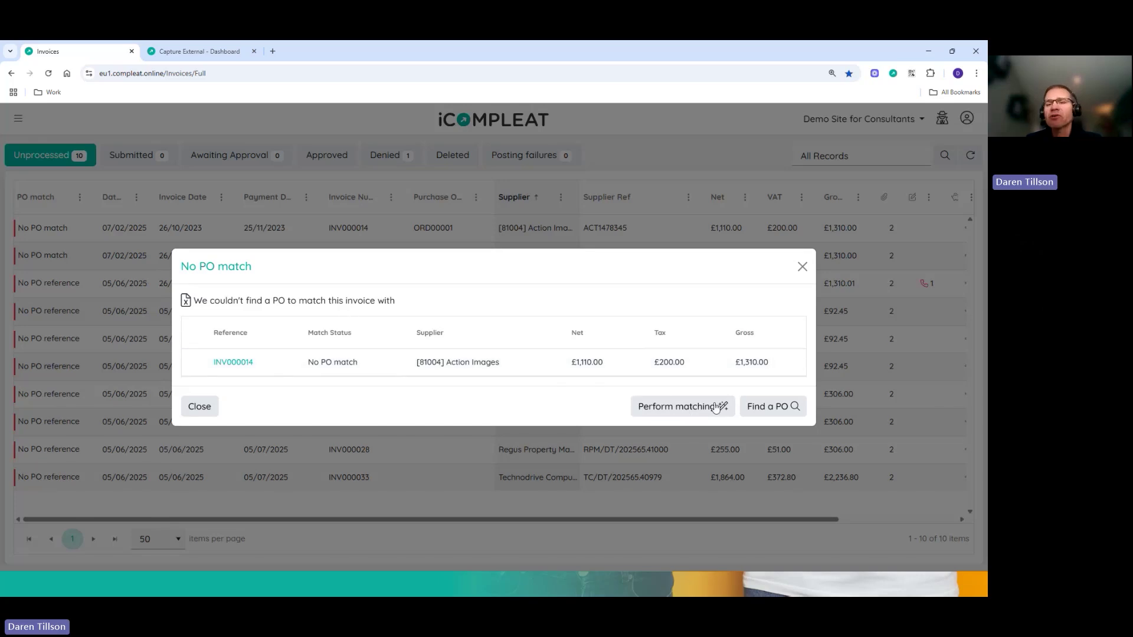
click(767, 416)
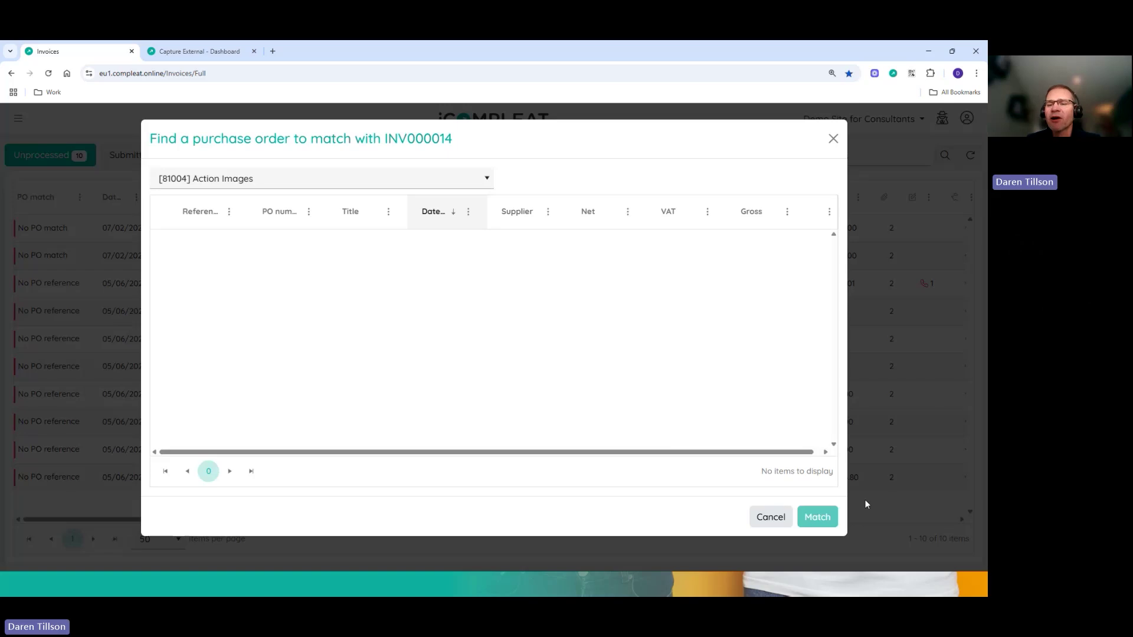
click(773, 518)
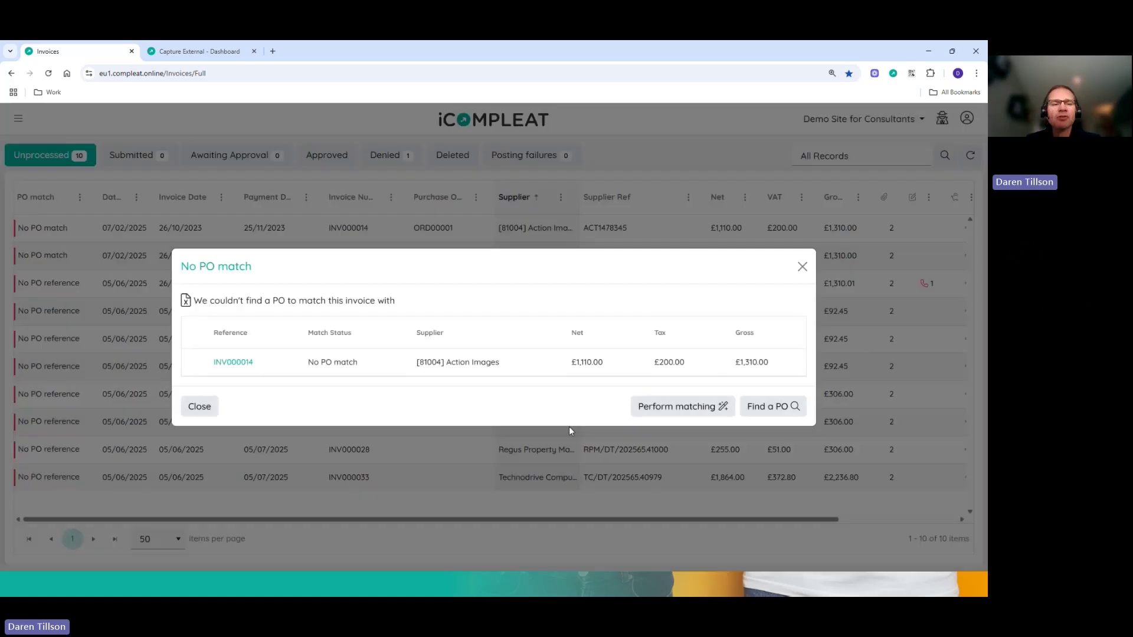
click(194, 407)
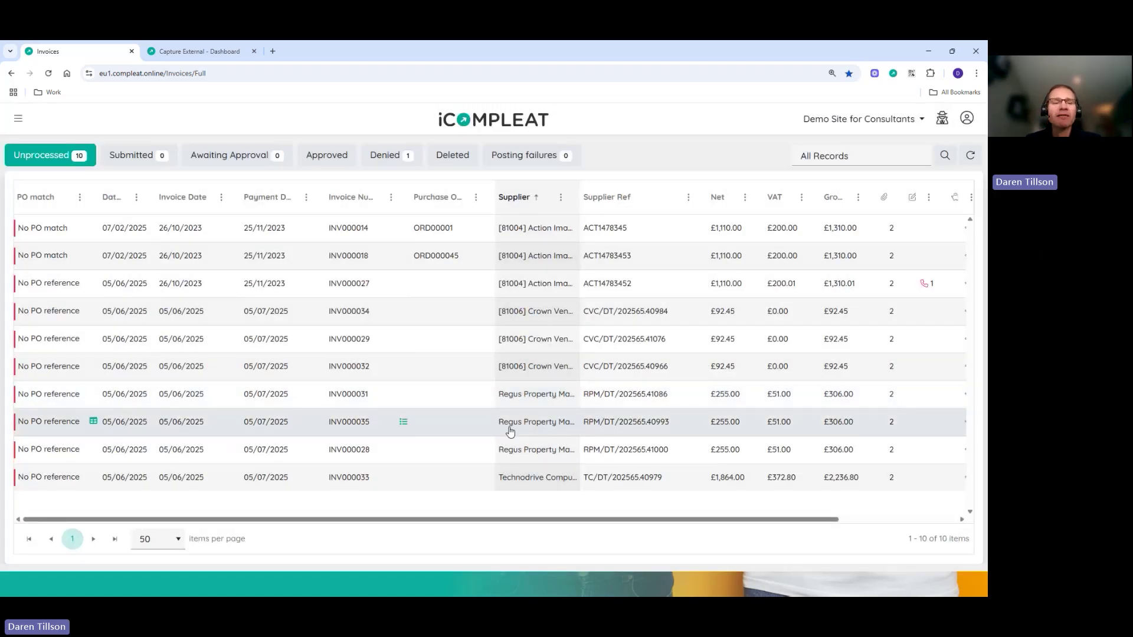
- View the company choices, and compare the PO matching options of invoices INV000028, INV000035 and INV000014
click(871, 122)
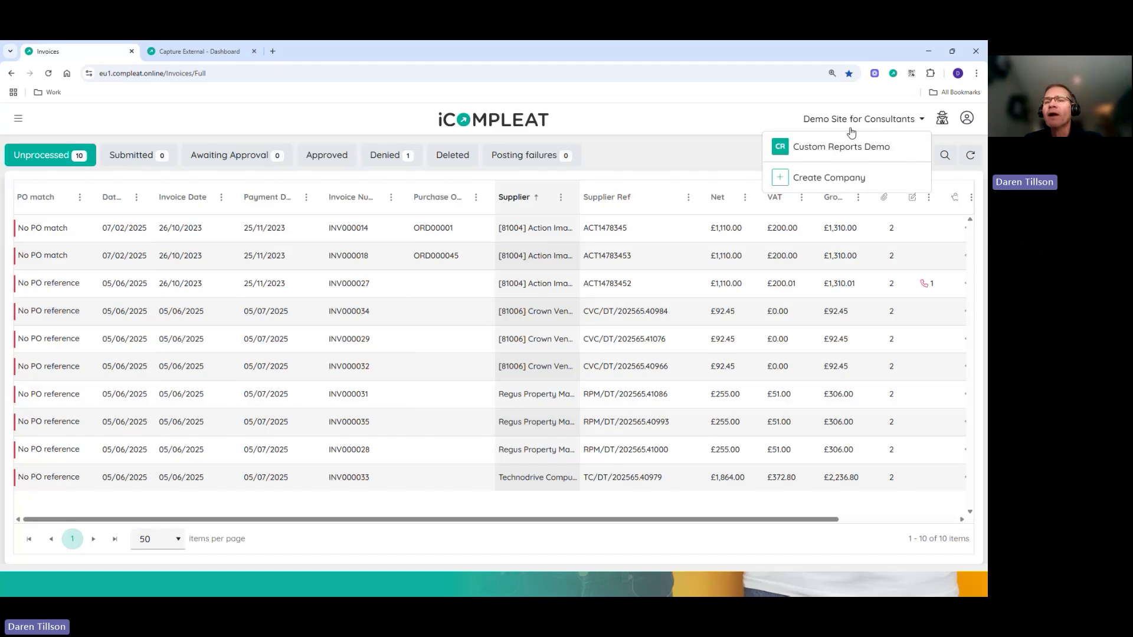
click(625, 131)
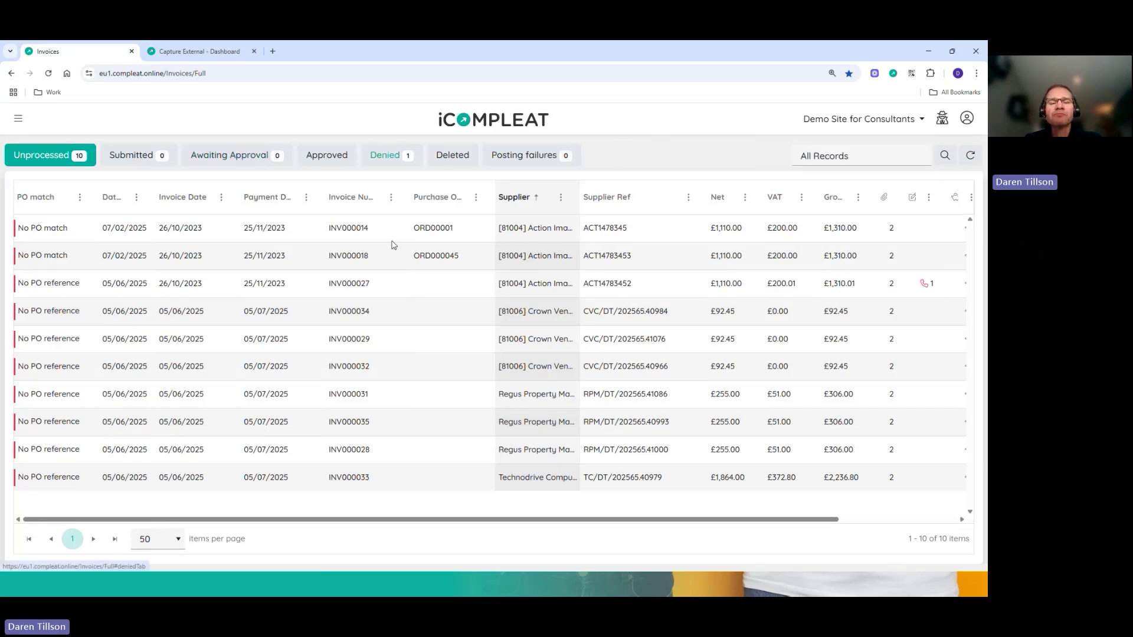
click(92, 450)
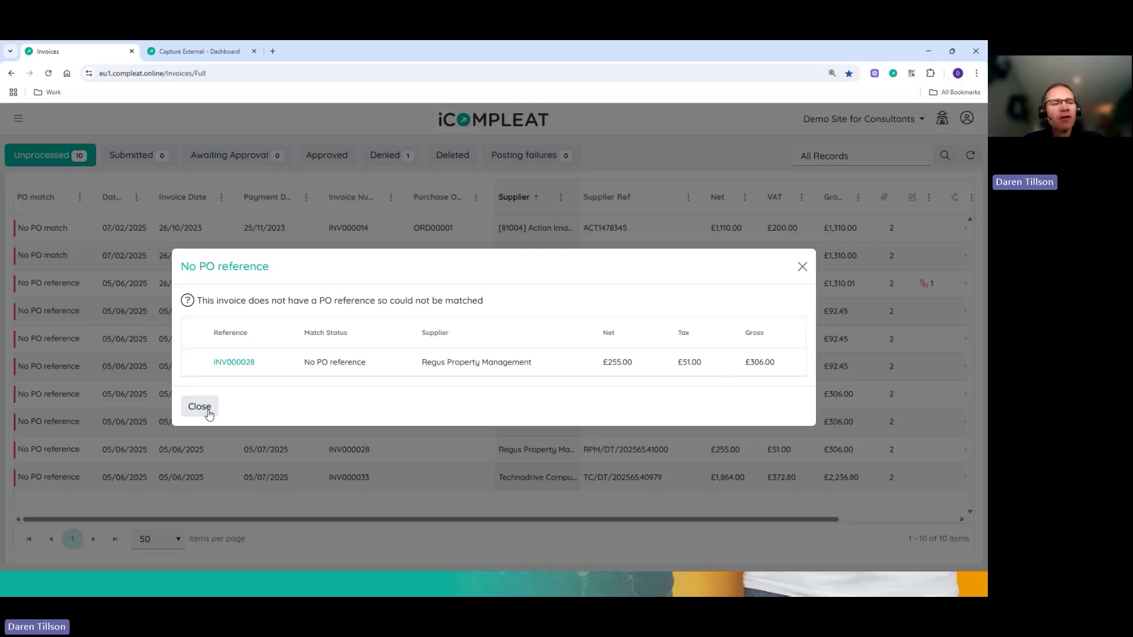
click(200, 407)
click(95, 423)
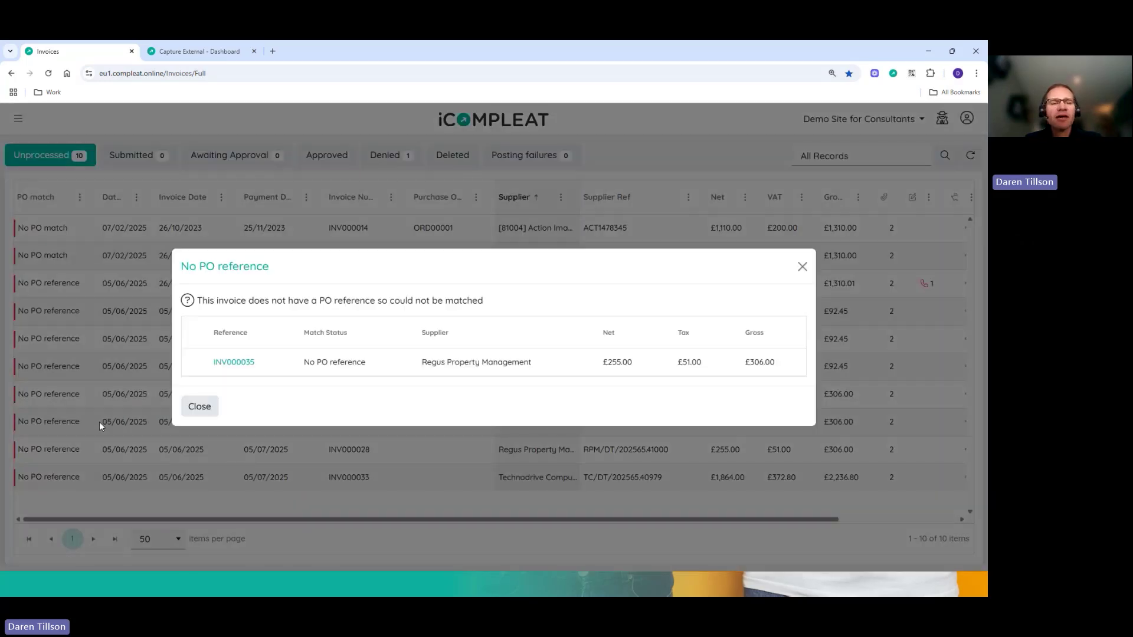
click(188, 407)
click(93, 229)
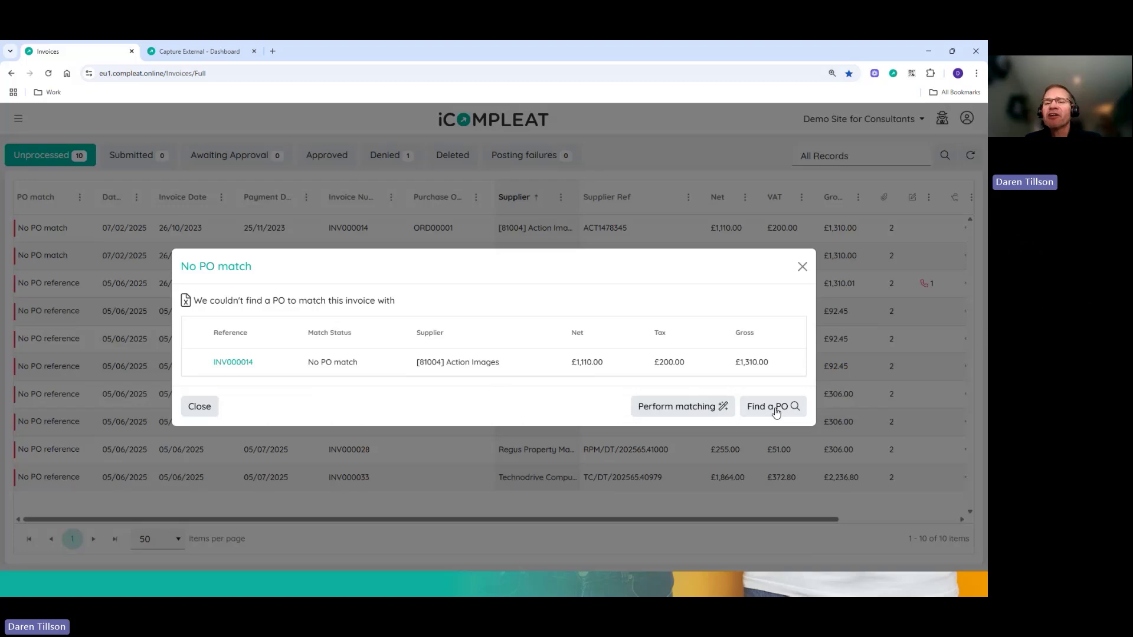
click(205, 409)
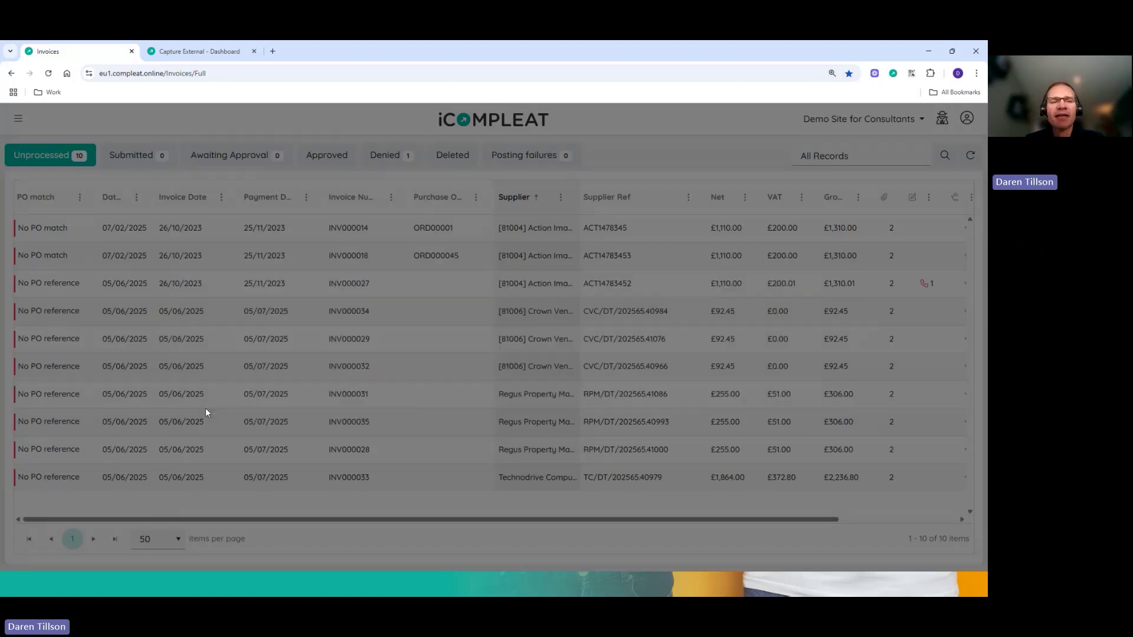
- Open invoice INV000014, view its matching information from within the invoice, close it, and minimize the browser window
click(592, 225)
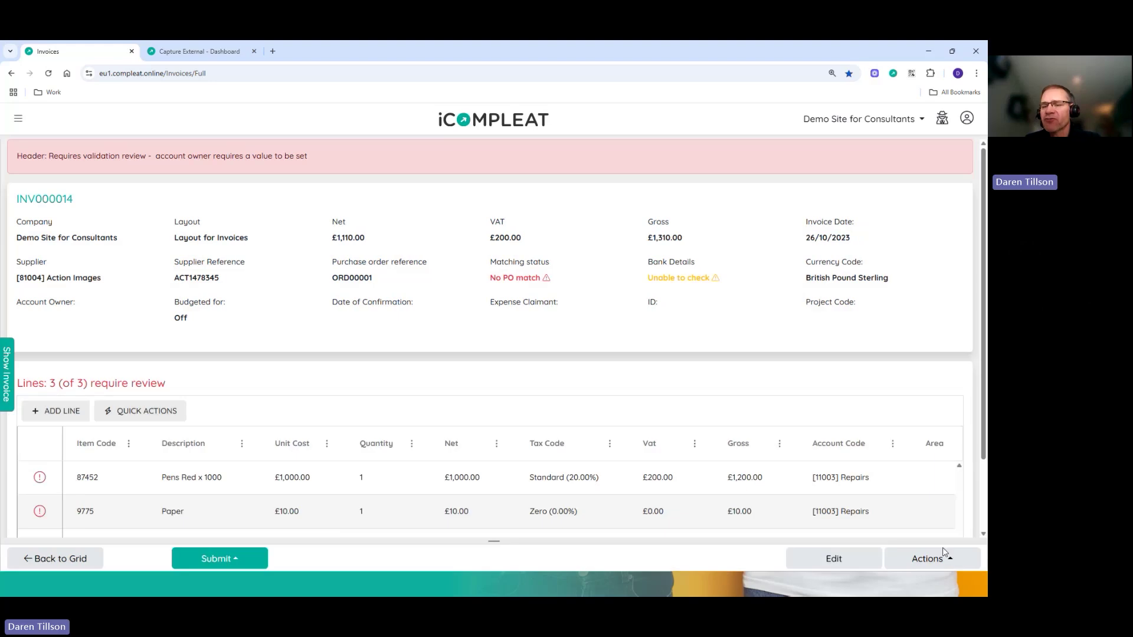
click(943, 554)
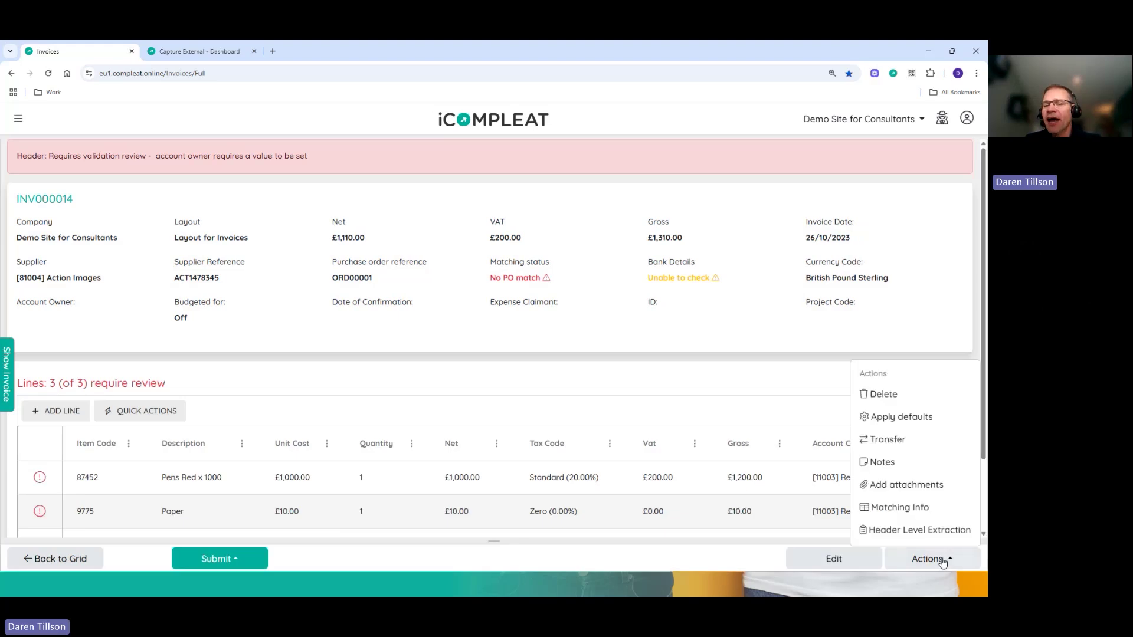
click(912, 509)
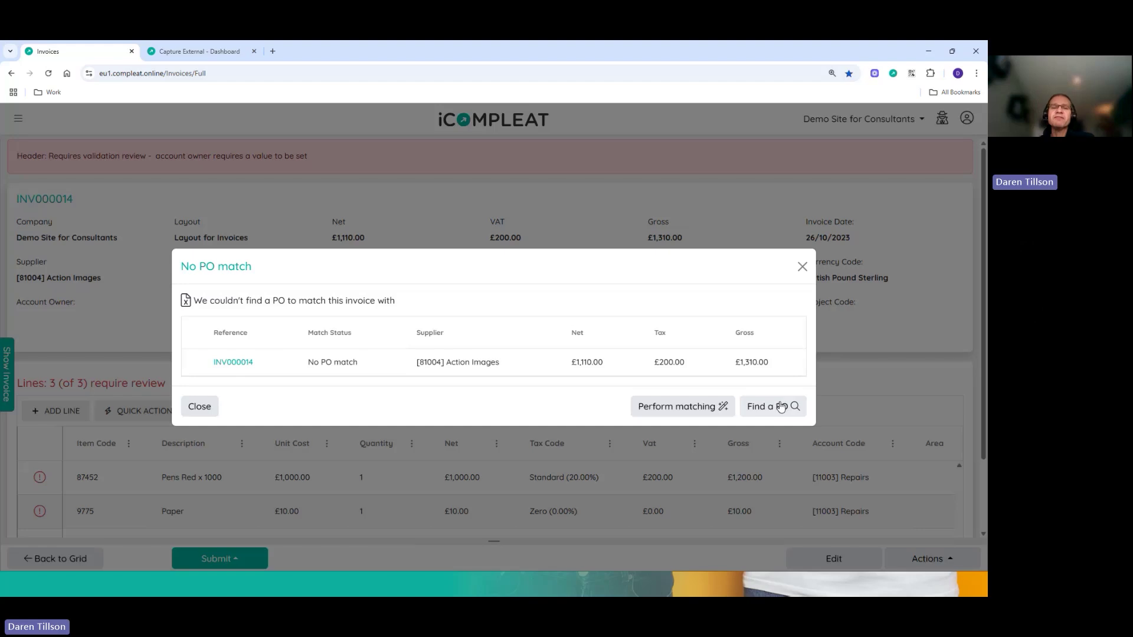
click(200, 406)
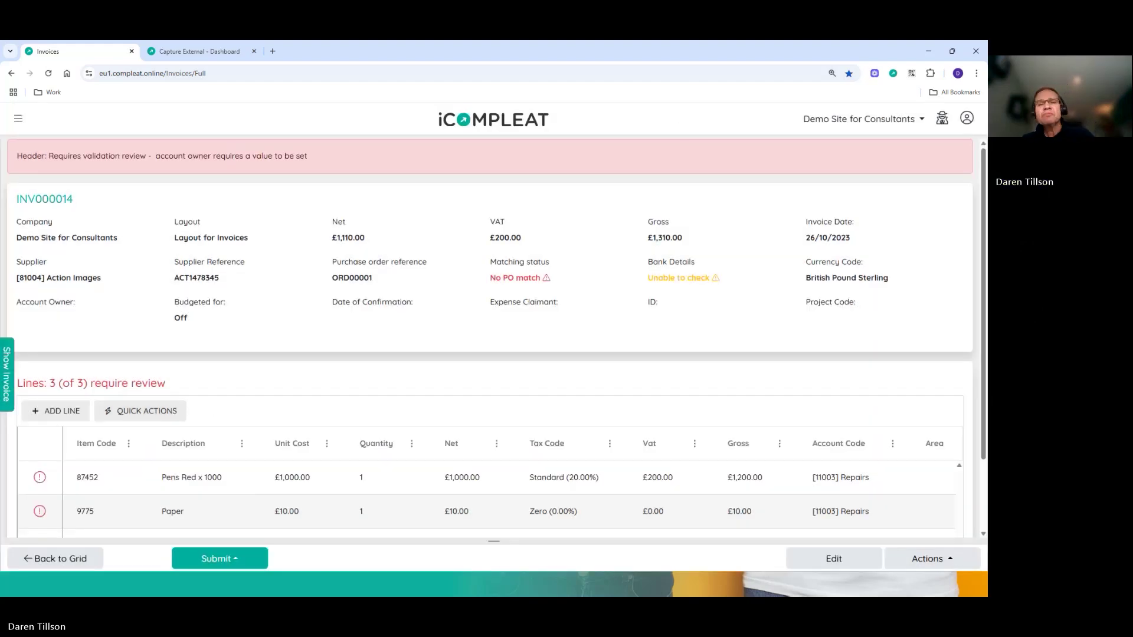
click(931, 55)
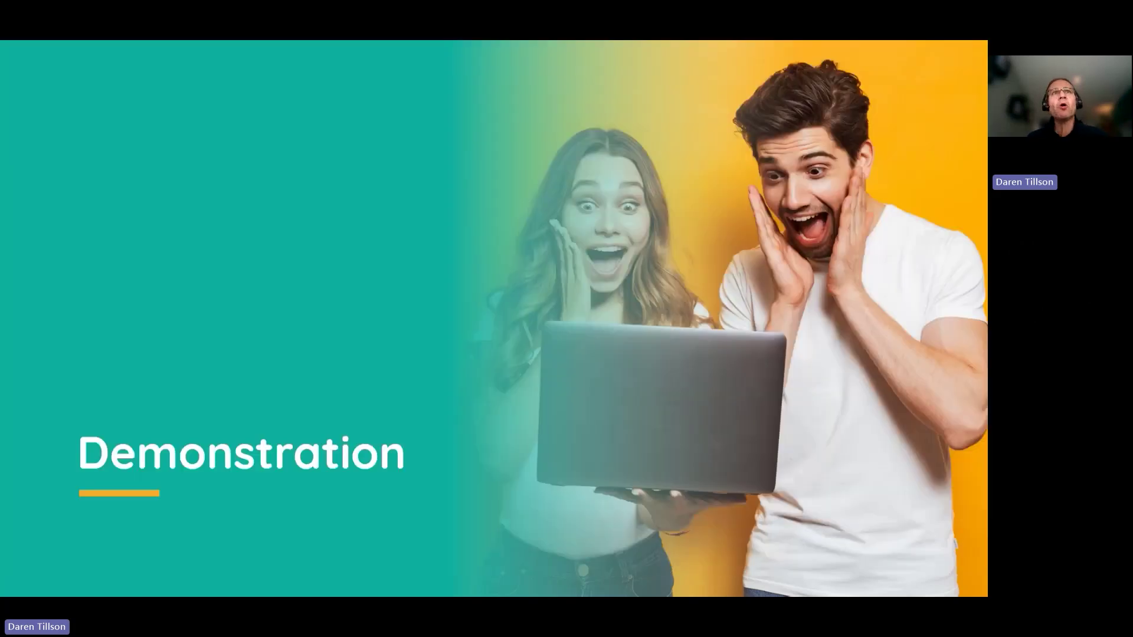